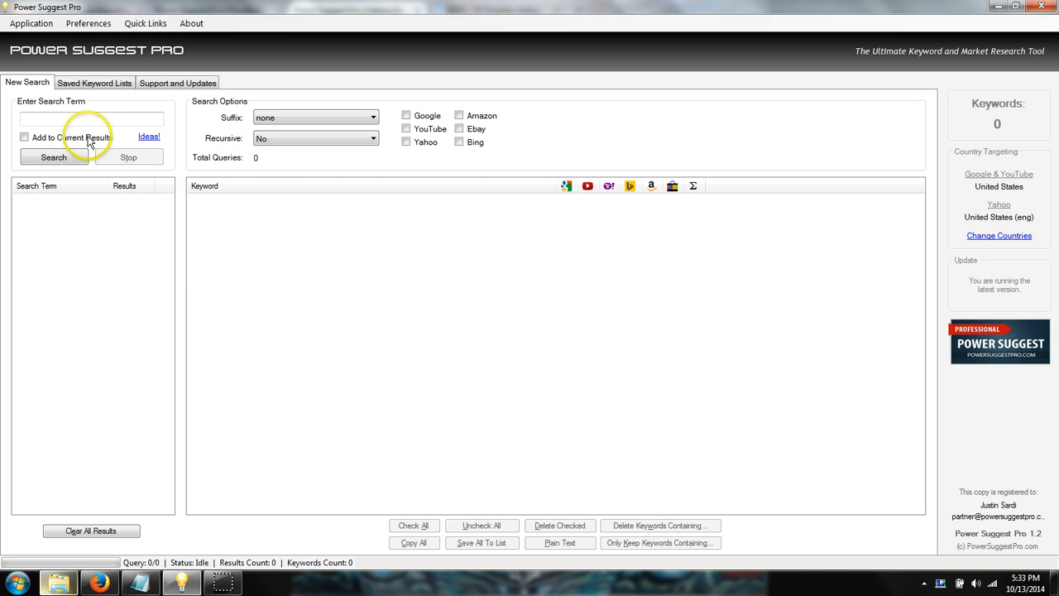
# Look over the saved keyword lists and the support and updates page, and return to the new search page.
pyautogui.click(94, 86)
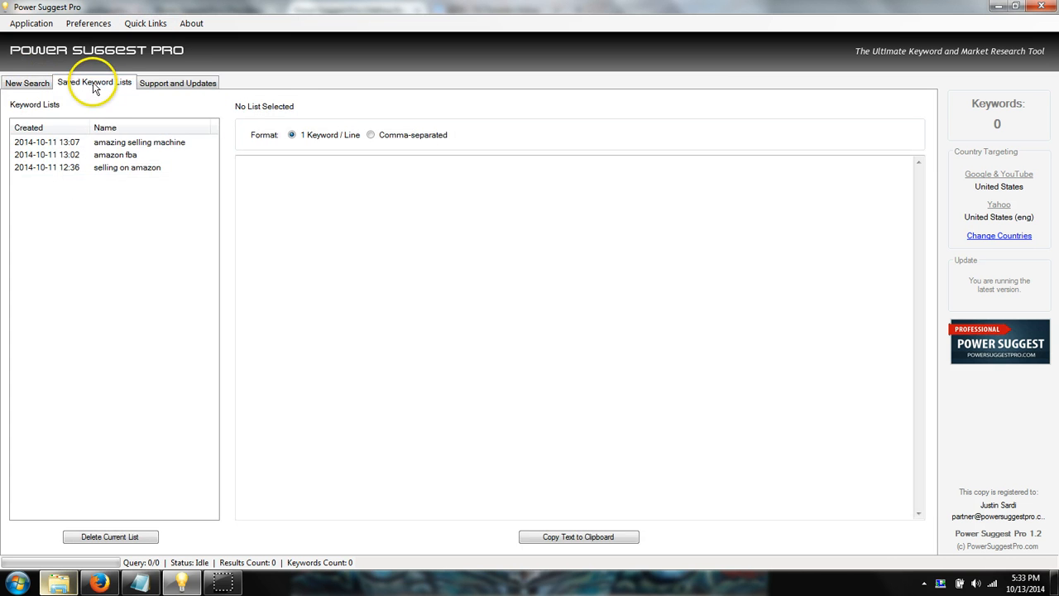
pyautogui.click(169, 86)
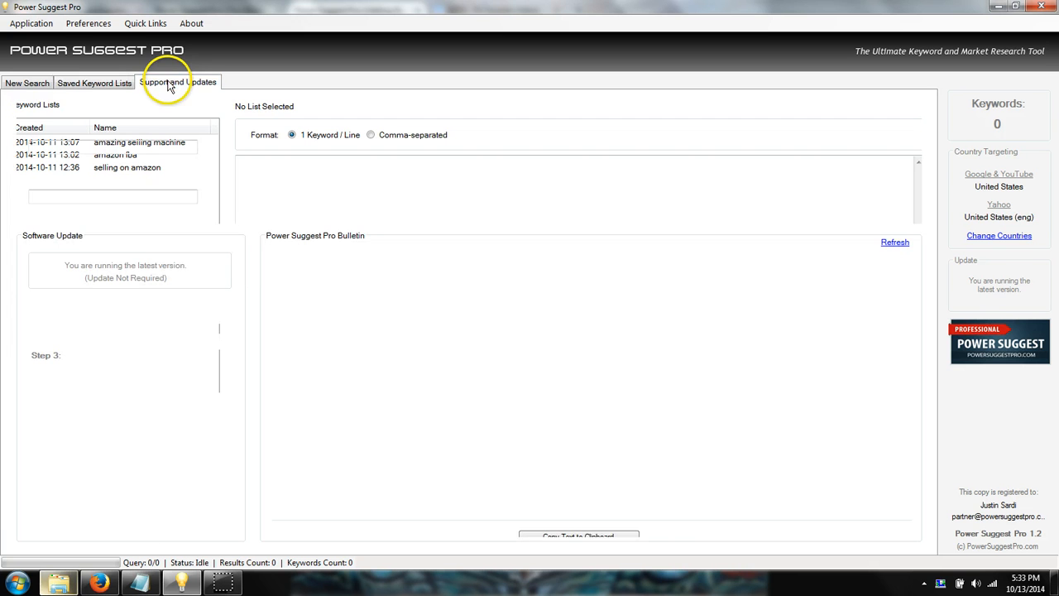
pyautogui.click(18, 86)
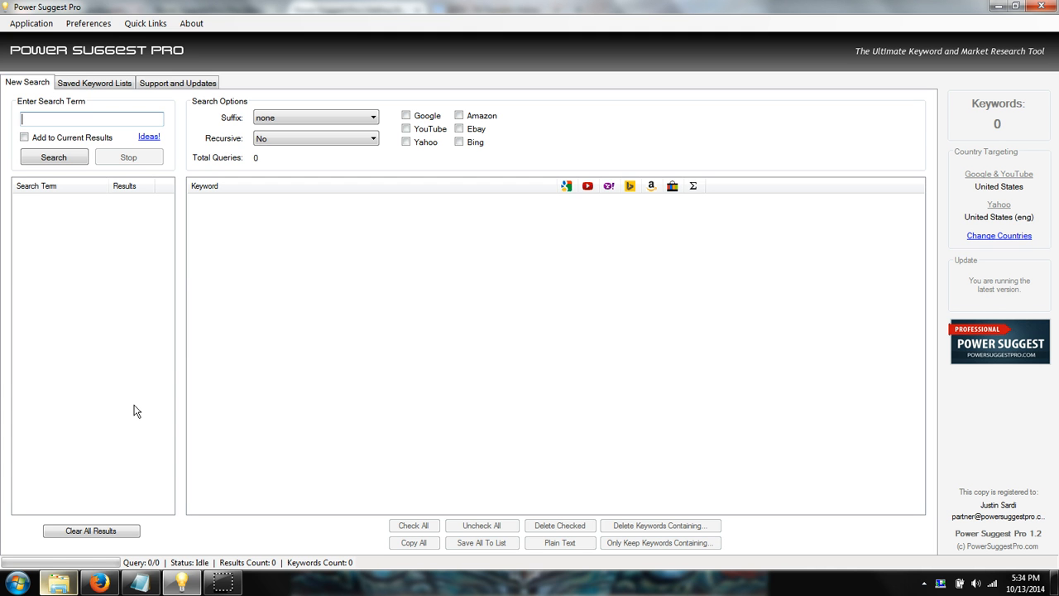
pyautogui.click(128, 380)
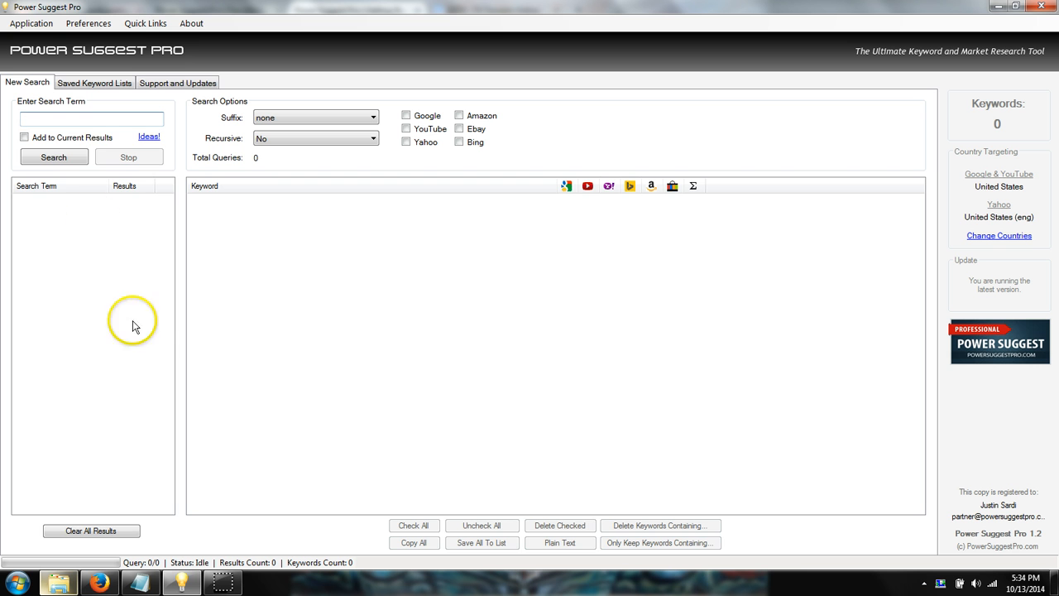
# Search for keyword suggestions for "selling on amazon" on Google, Yahoo and Bing without a suffix, and look through the results.
pyautogui.click(113, 119)
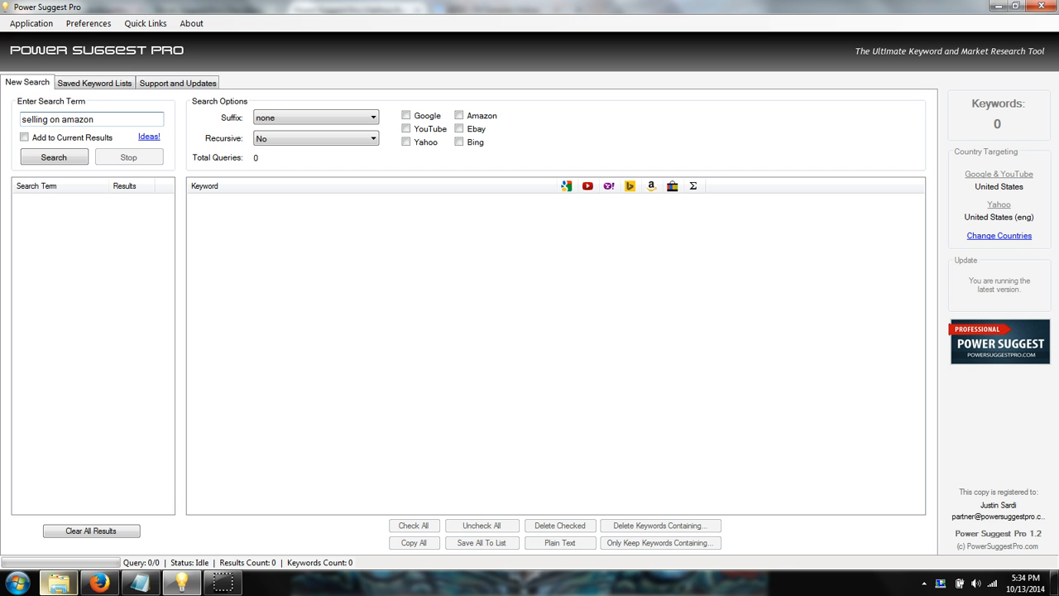
pyautogui.click(405, 118)
pyautogui.click(406, 141)
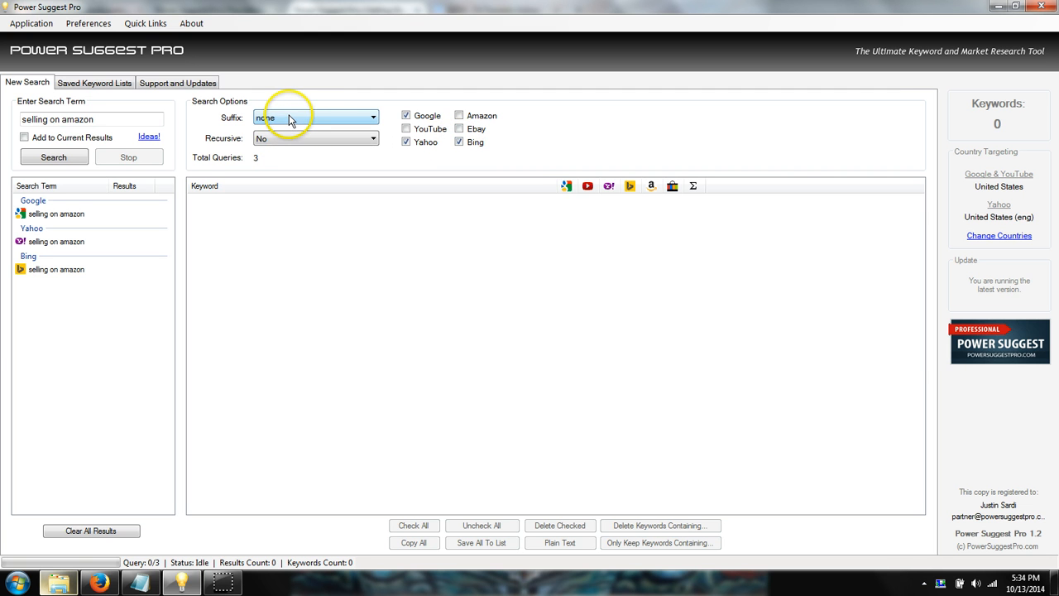
pyautogui.click(49, 157)
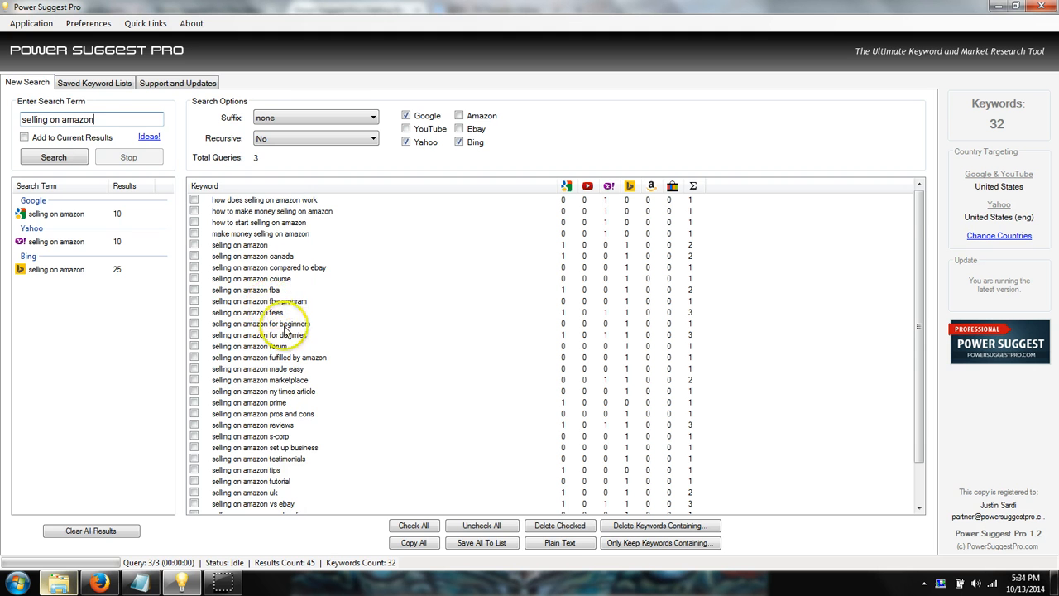
pyautogui.scroll(-2, 335, 347)
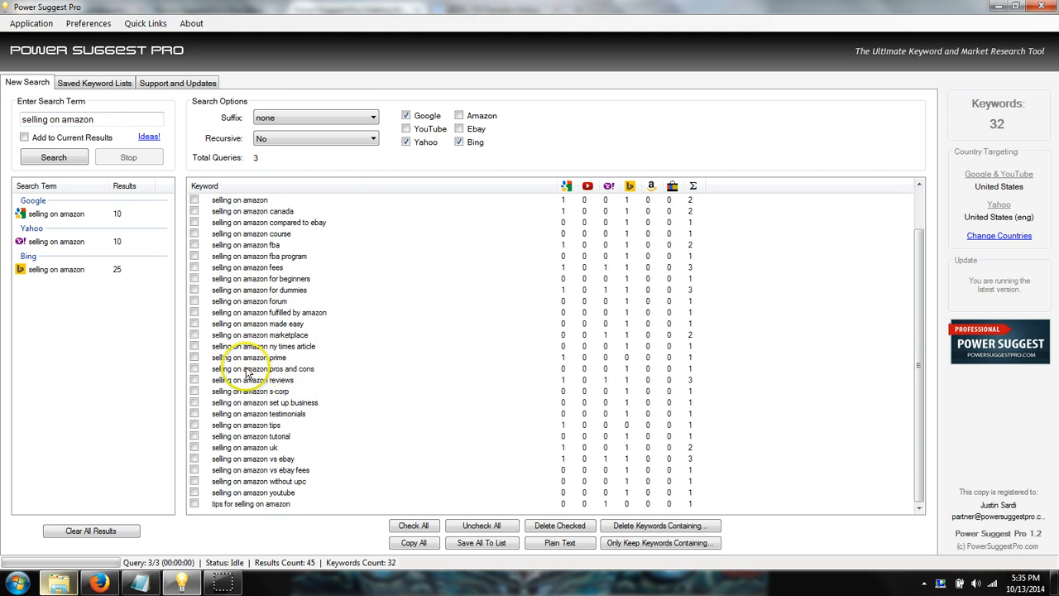
pyautogui.scroll(2, 447, 335)
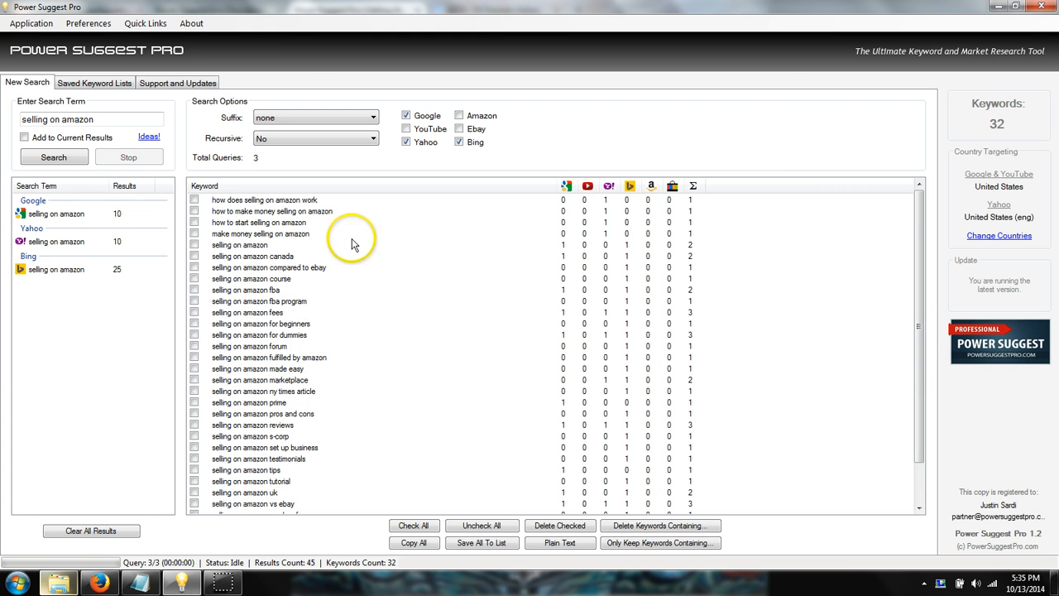
pyautogui.scroll(-2, 369, 361)
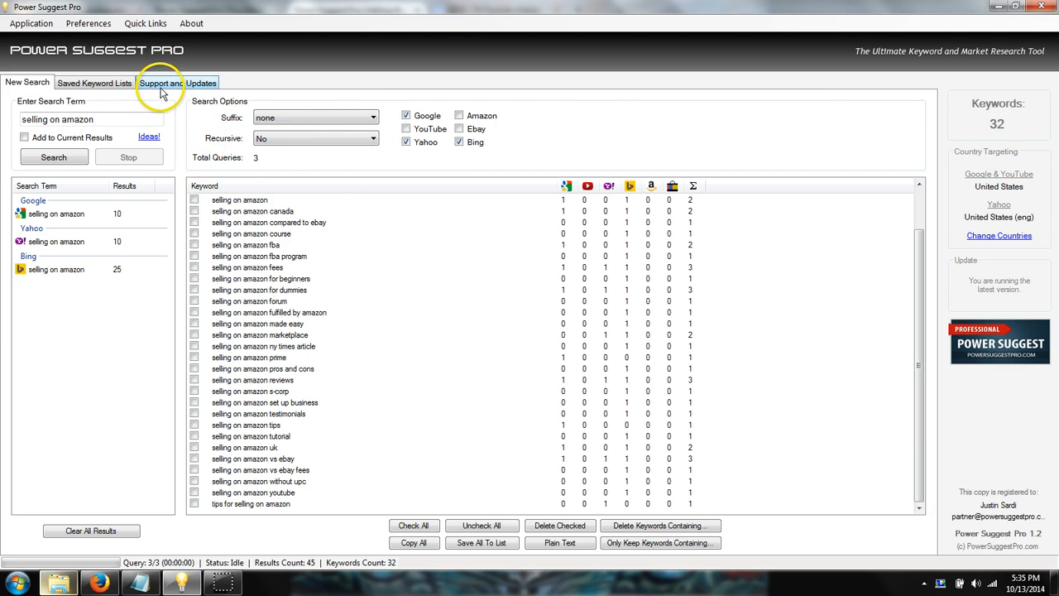
# Set the suffix option to a - z and rerun the "selling on amazon" keyword search.
pyautogui.click(342, 121)
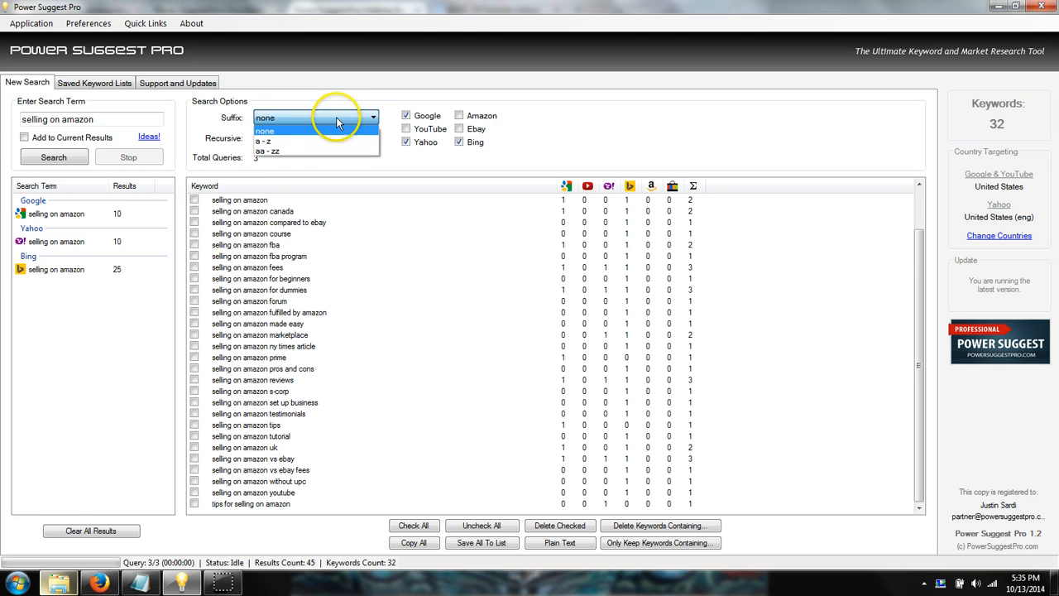
pyautogui.click(280, 149)
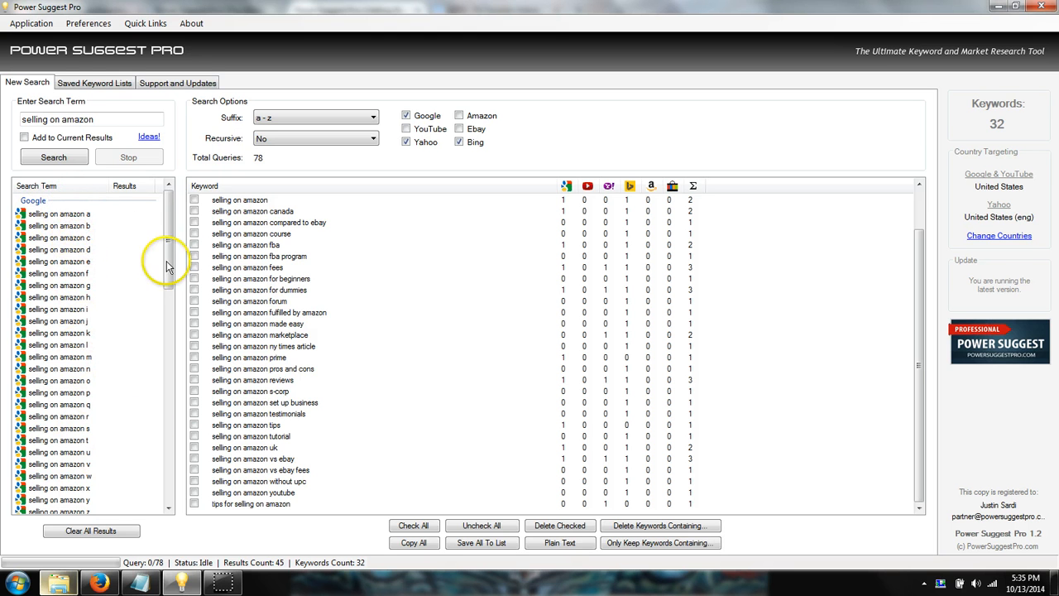
pyautogui.moveTo(164, 243); pyautogui.dragTo(170, 212)
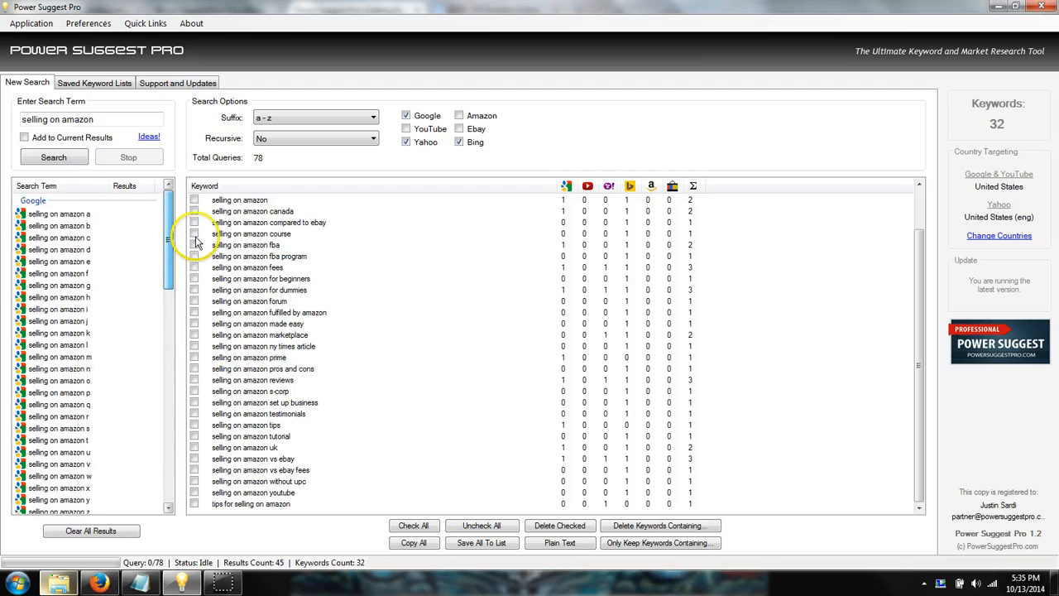
pyautogui.click(50, 159)
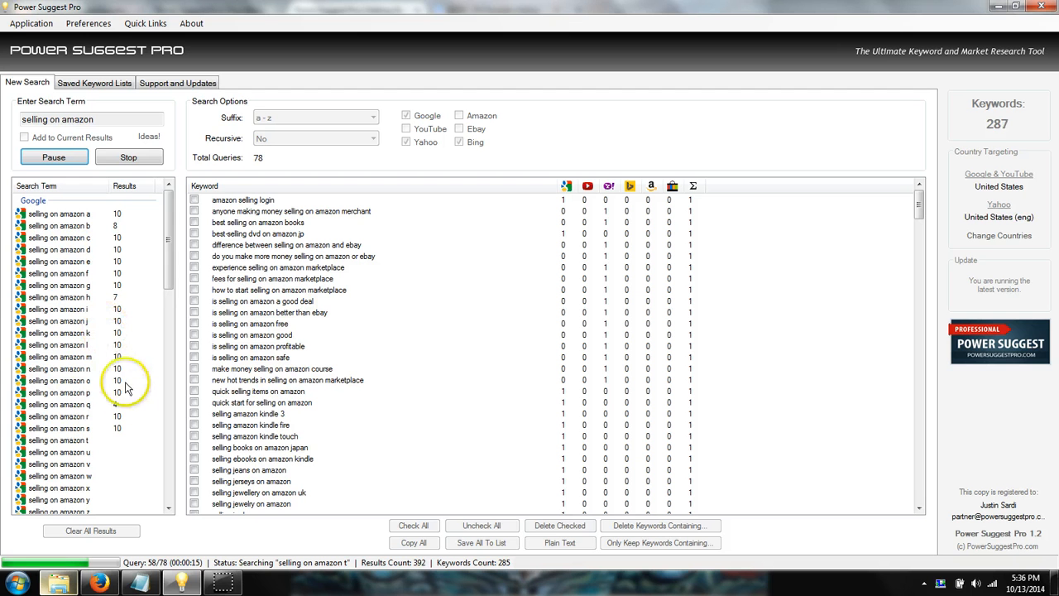
pyautogui.moveTo(167, 267); pyautogui.dragTo(196, 208)
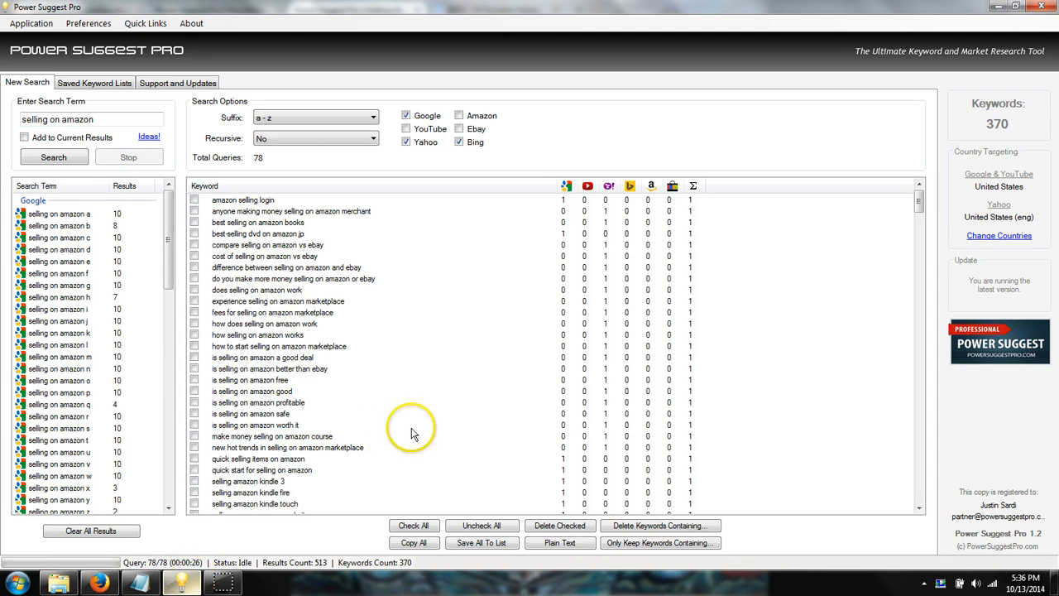
pyautogui.click(180, 582)
pyautogui.click(180, 583)
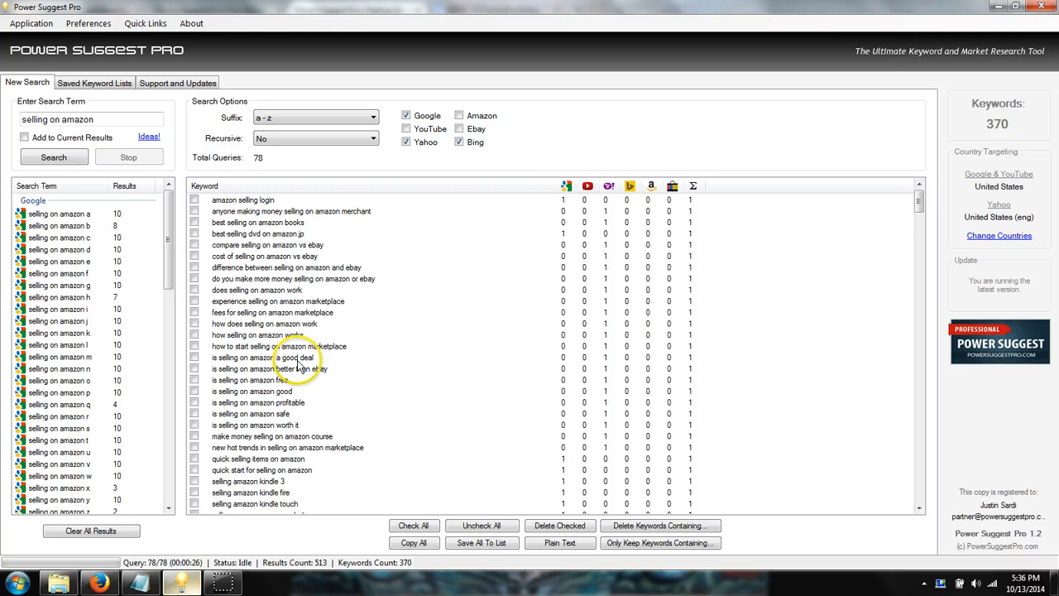
# Examine the expanded list of "selling on amazon" keywords and how often each appears per search engine.
pyautogui.scroll(-1, 331, 414)
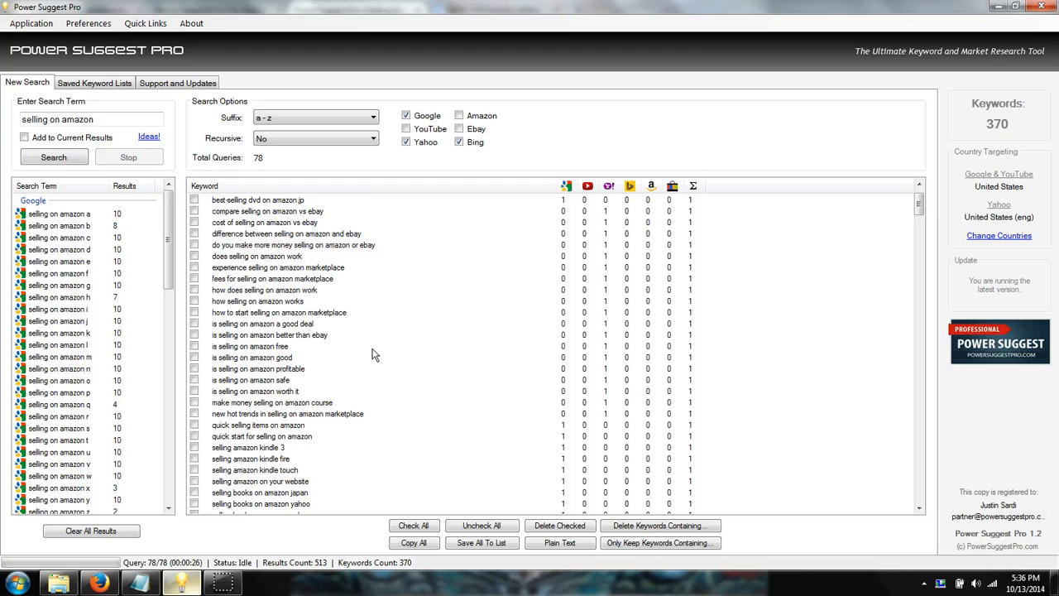
pyautogui.scroll(-1, 373, 355)
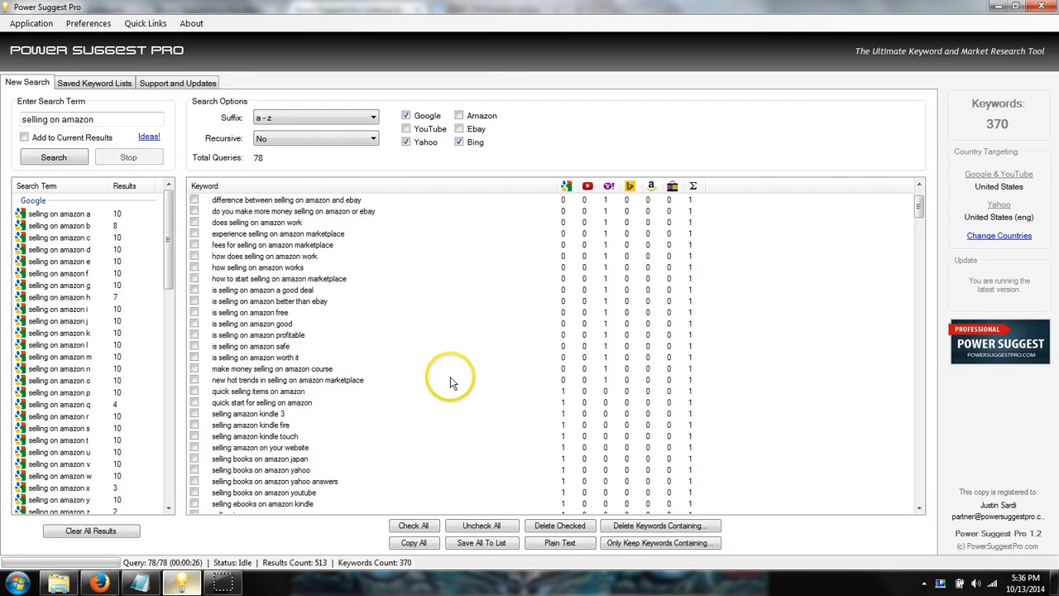
pyautogui.scroll(-6, 451, 386)
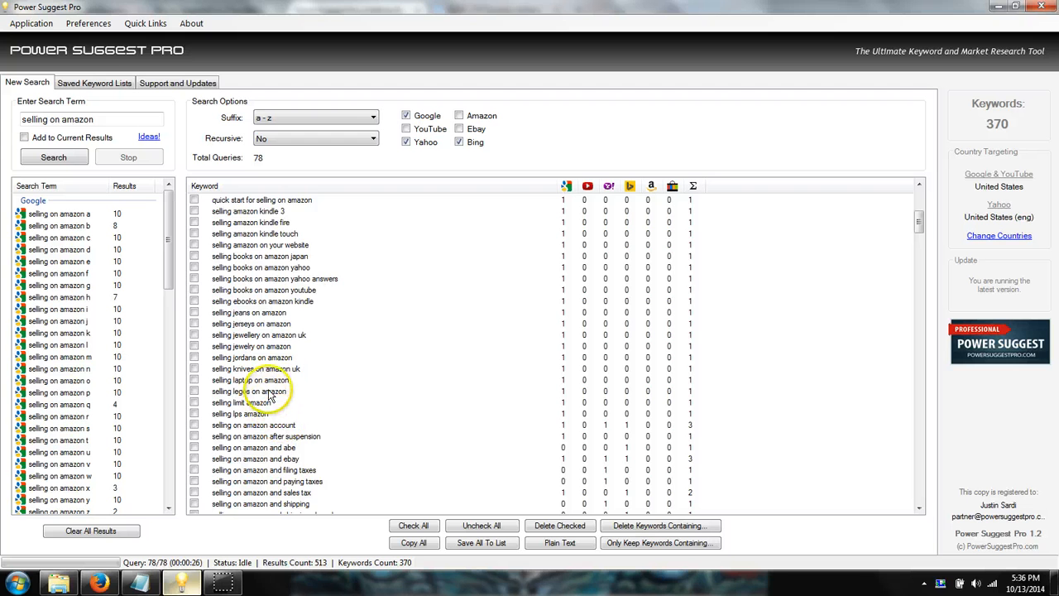
pyautogui.scroll(-7, 379, 402)
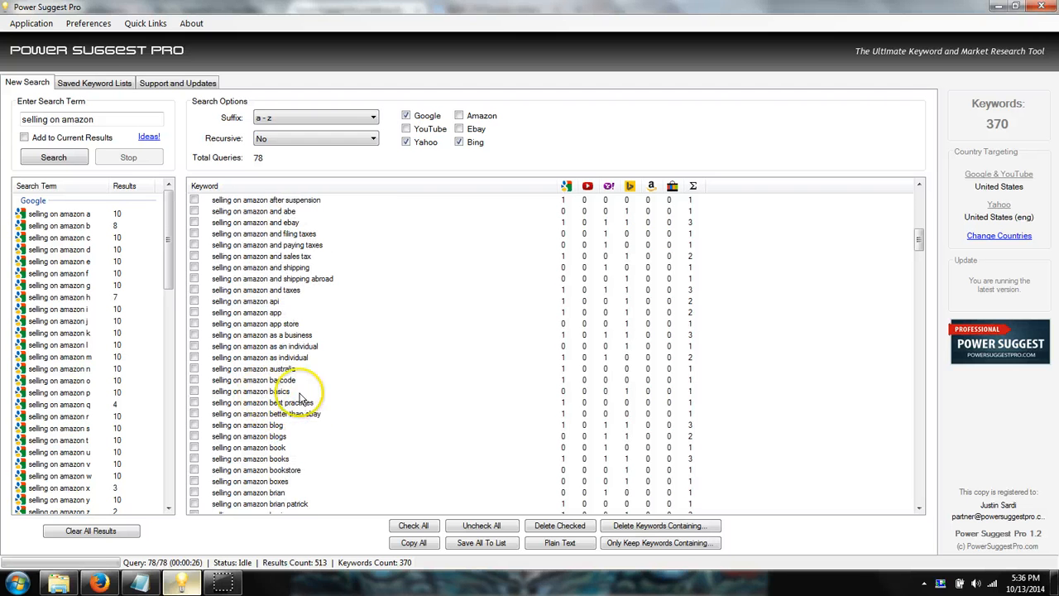
pyautogui.scroll(-5, 361, 414)
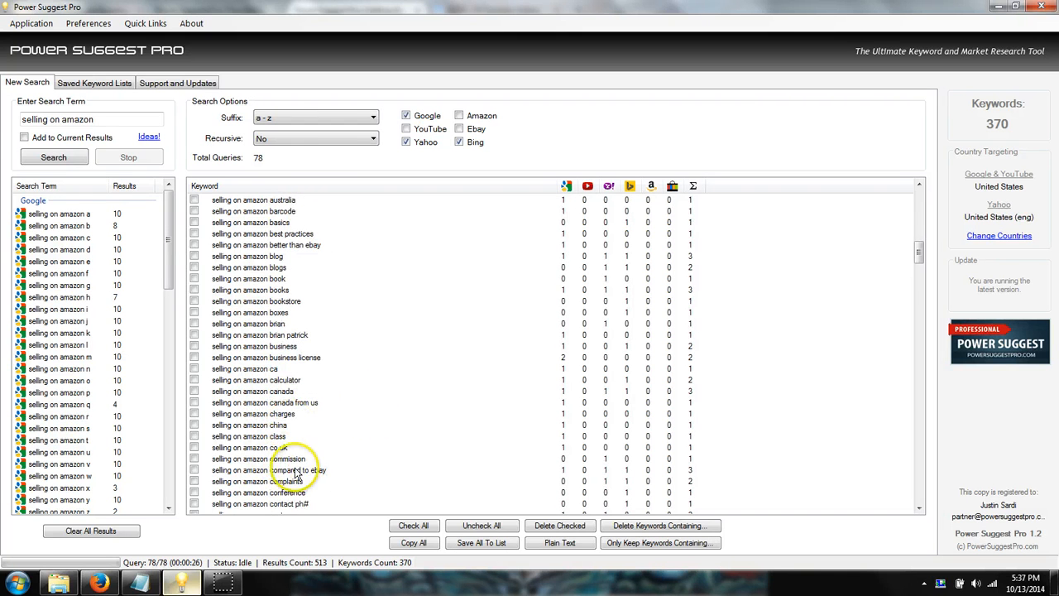
pyautogui.scroll(-6, 350, 435)
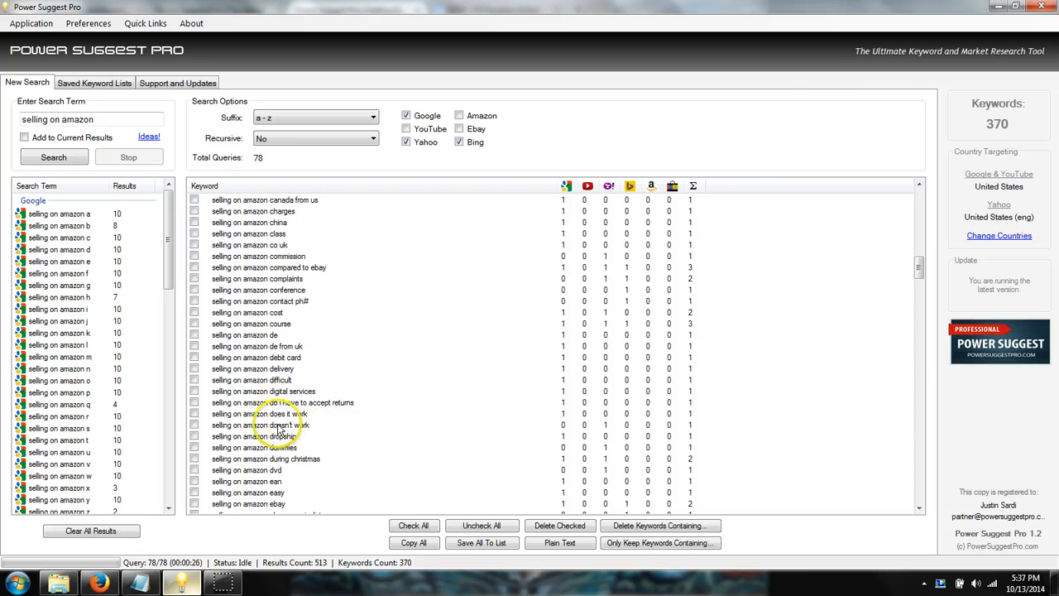
pyautogui.scroll(-2, 364, 446)
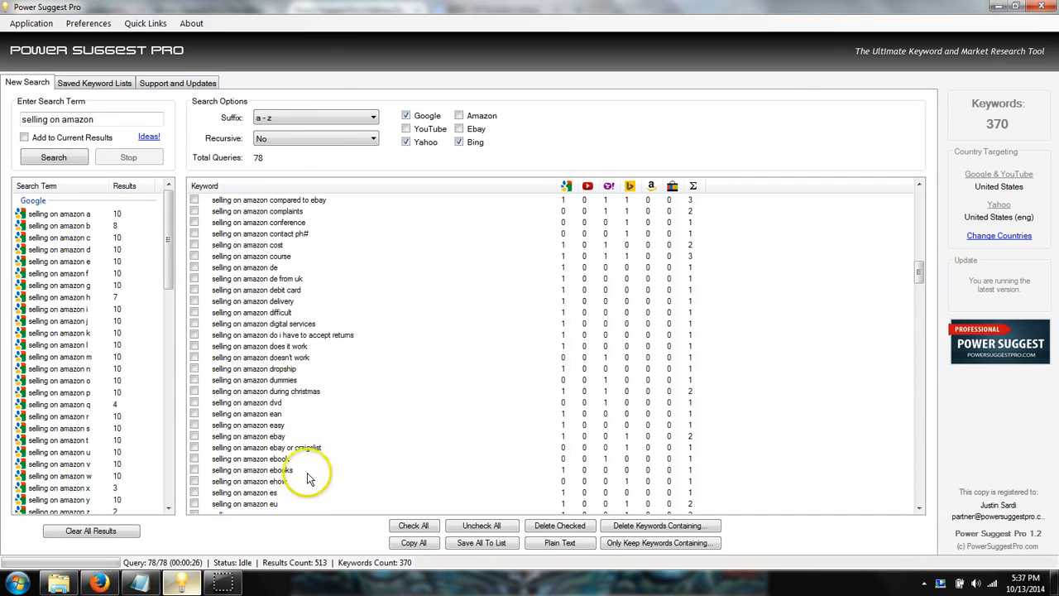
pyautogui.scroll(-6, 372, 443)
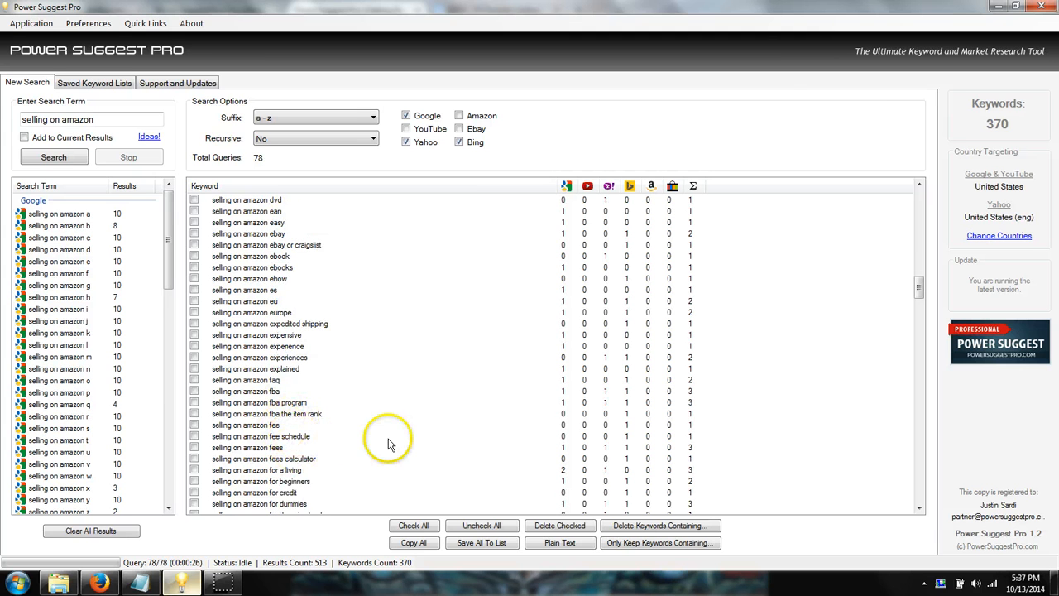
pyautogui.scroll(-4, 389, 434)
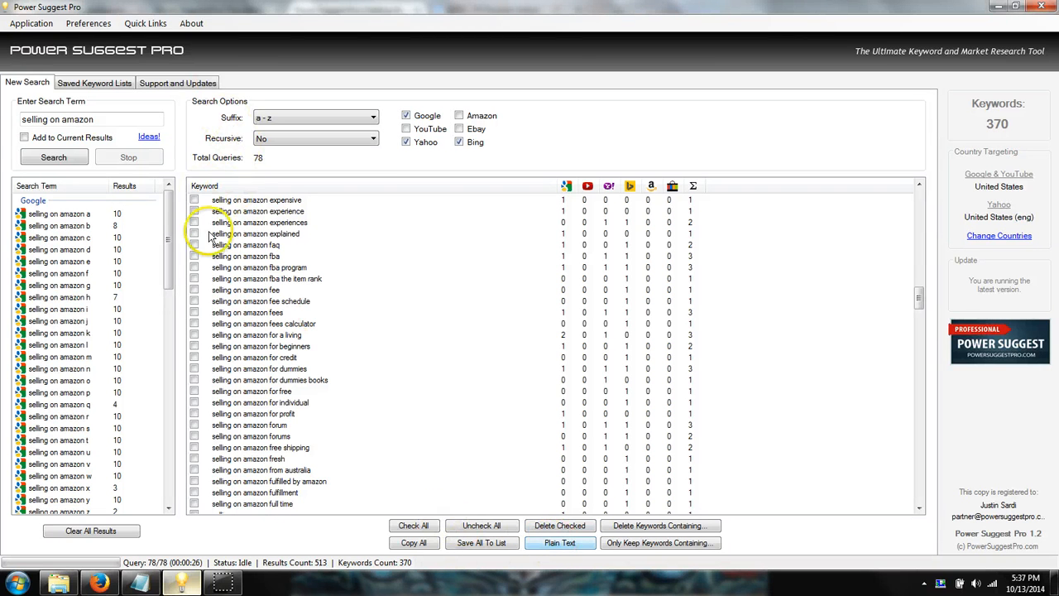
# Check all found keywords and remove the ones containing "fba" from the results.
pyautogui.click(414, 540)
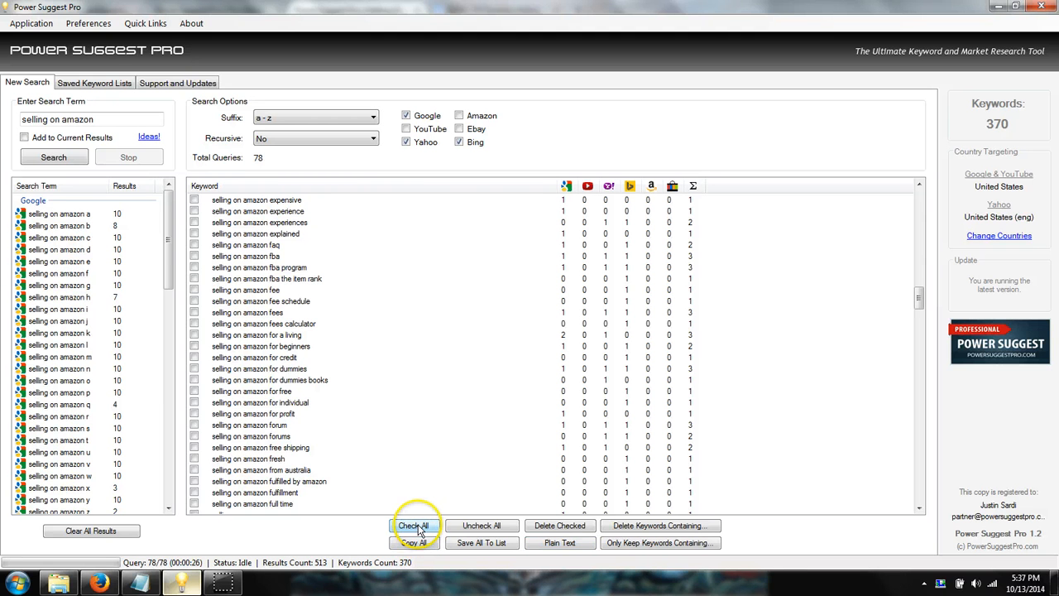
pyautogui.click(416, 527)
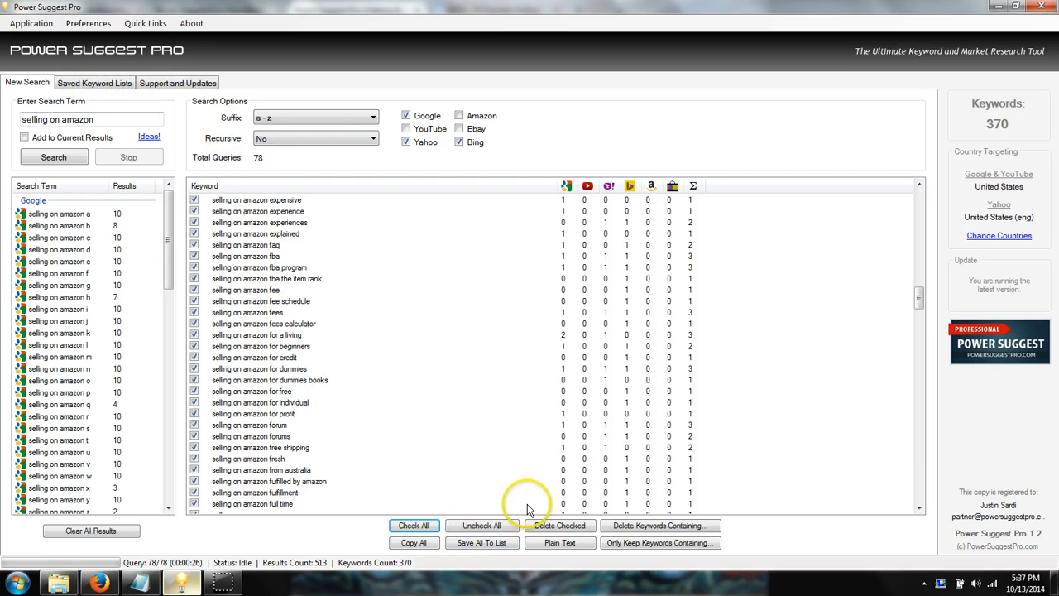
pyautogui.click(625, 529)
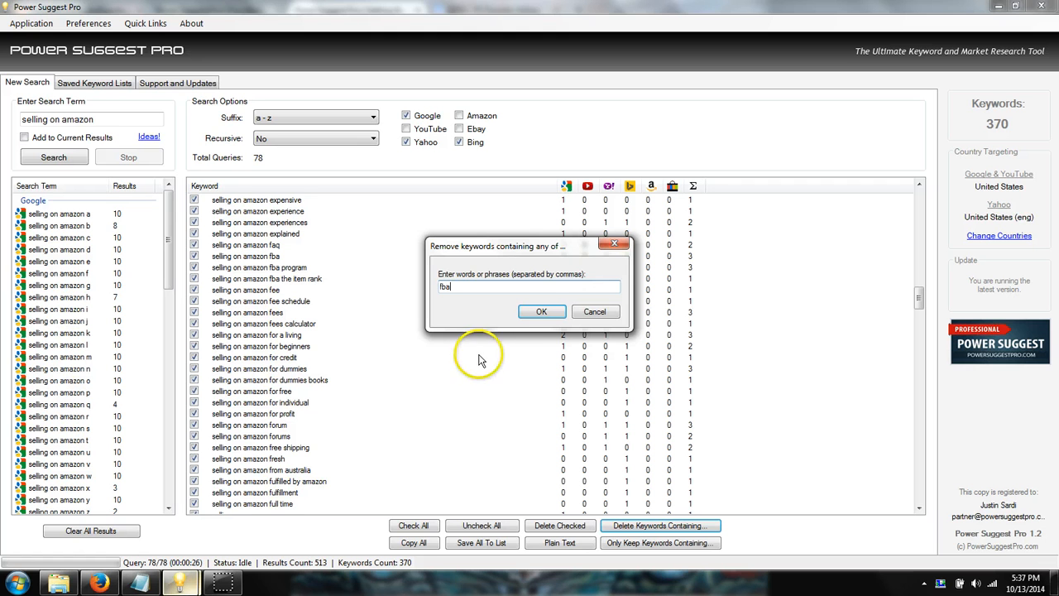
pyautogui.click(540, 314)
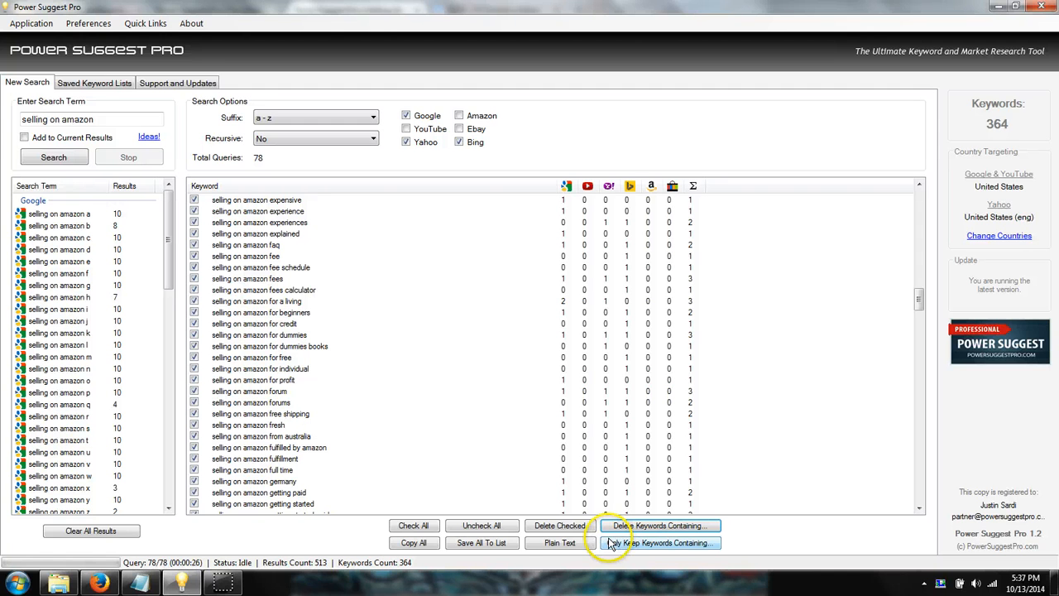
# View the remaining keywords as plain text with their matching, format and export options, and close that view.
pyautogui.click(556, 543)
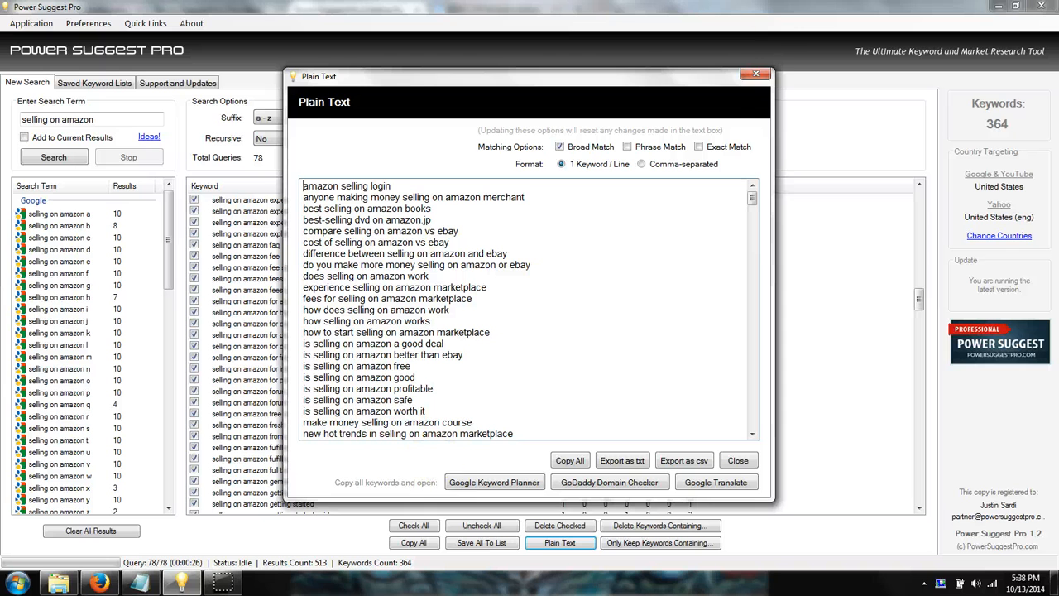
pyautogui.click(758, 76)
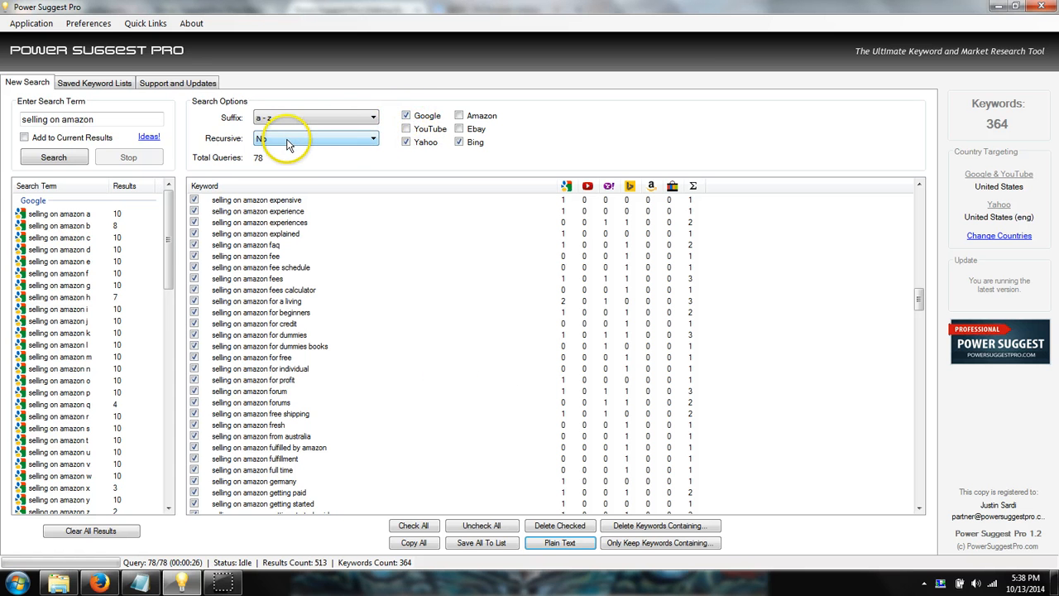
# Limit the search to Google by excluding Yahoo and Bing, and set the suffix option to none.
pyautogui.click(406, 142)
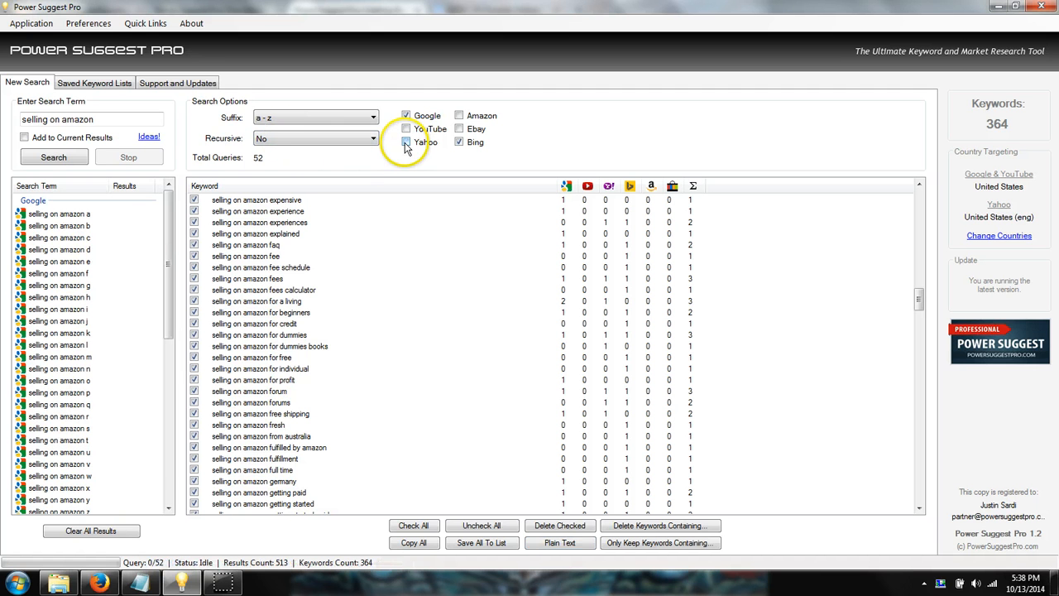
pyautogui.click(460, 142)
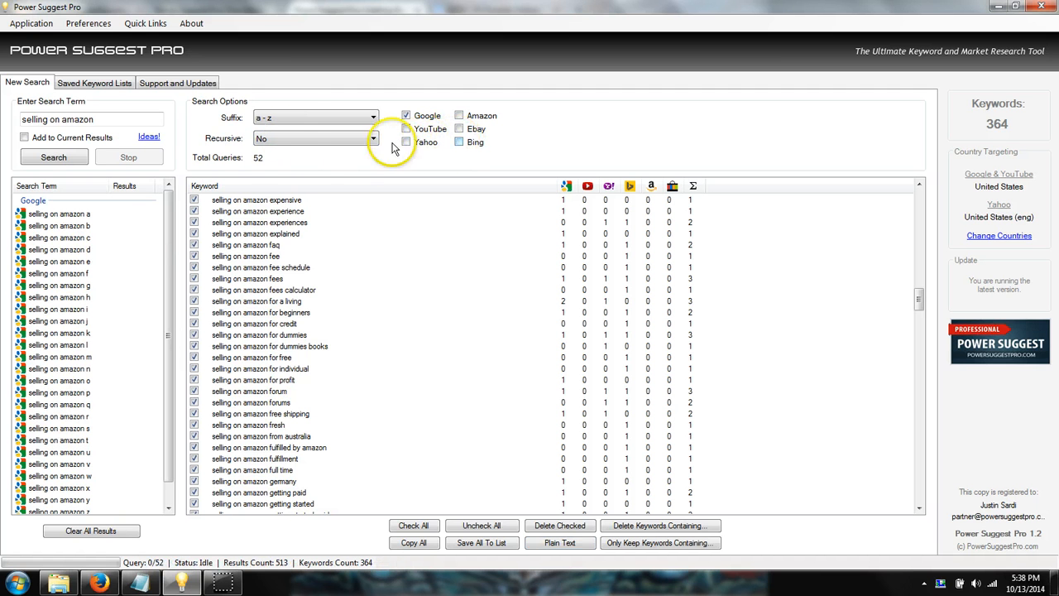
pyautogui.click(303, 120)
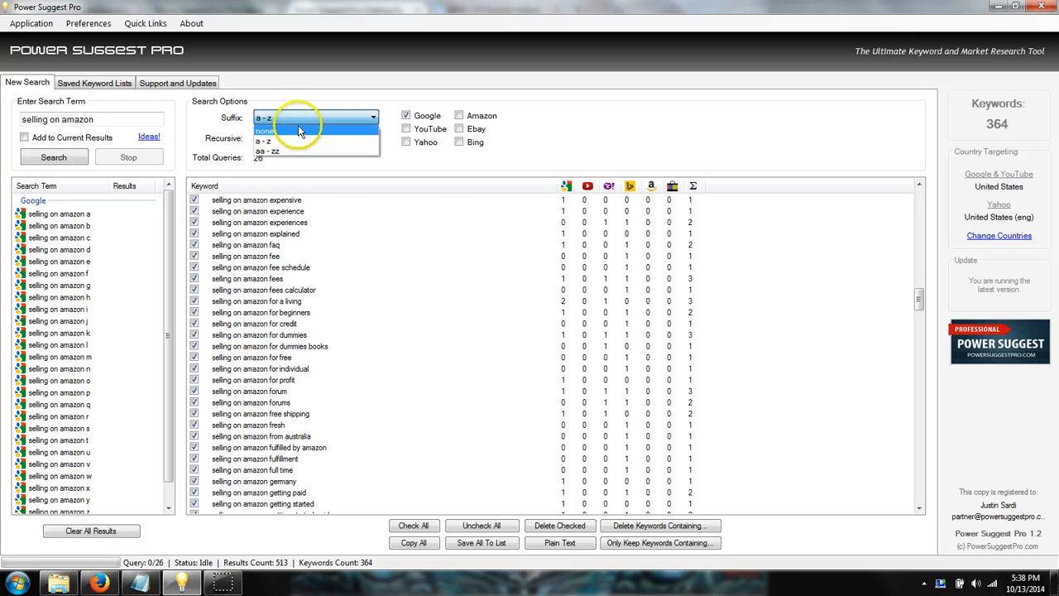
pyautogui.click(298, 132)
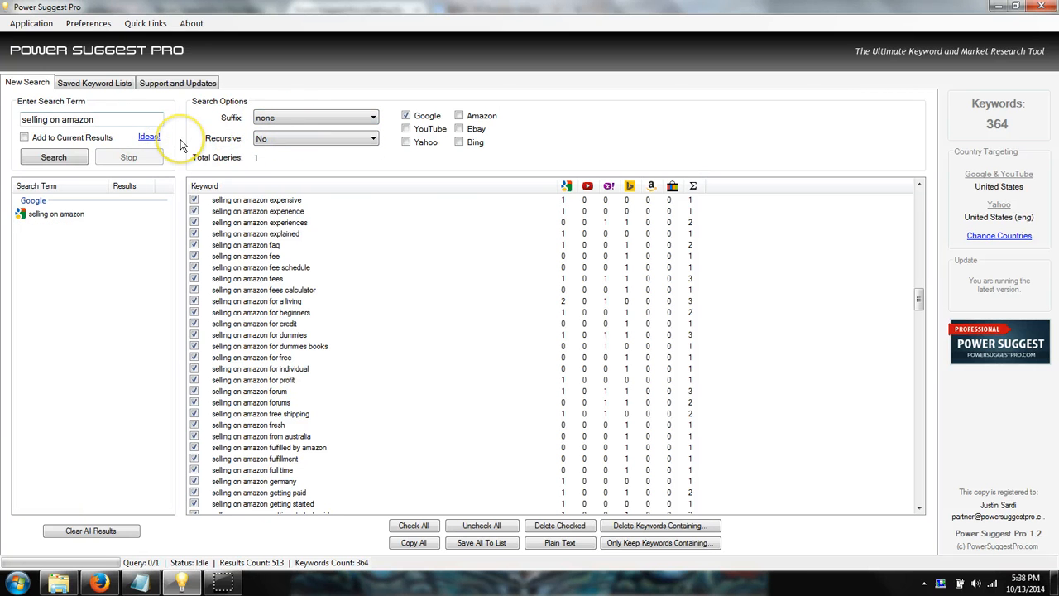
# Add Yahoo and Bing to the search engines, turn on recursive searching of each result, and run the "selling on amazon" search.
pyautogui.click(405, 142)
pyautogui.click(459, 143)
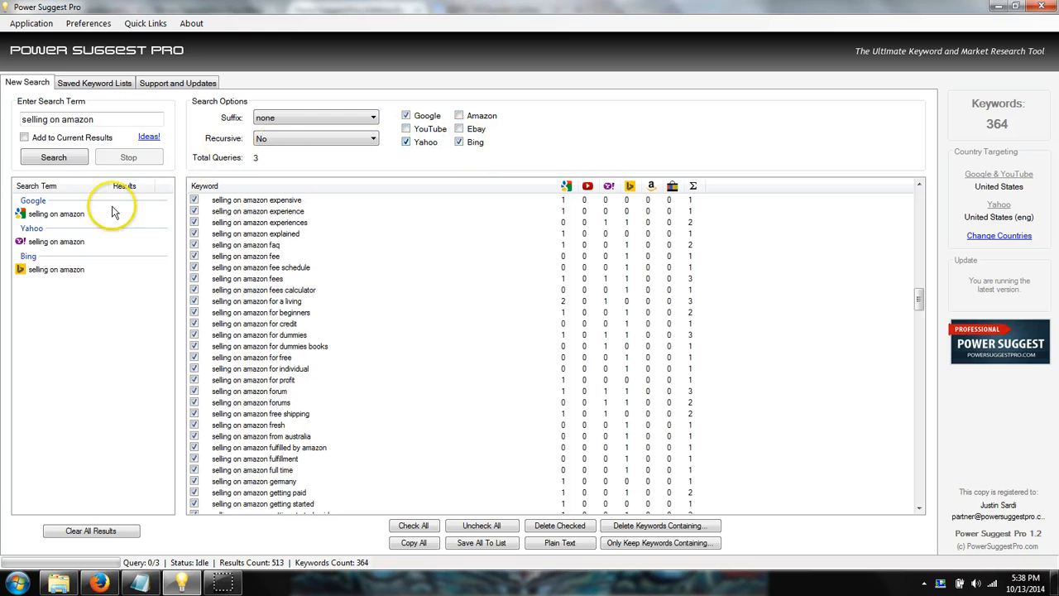
pyautogui.click(294, 140)
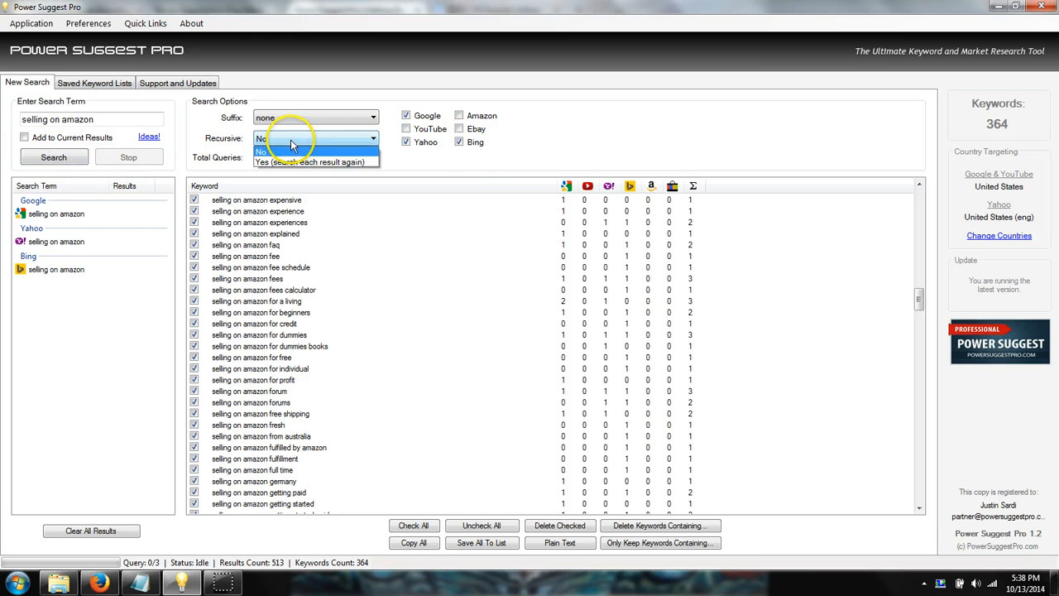
pyautogui.click(300, 162)
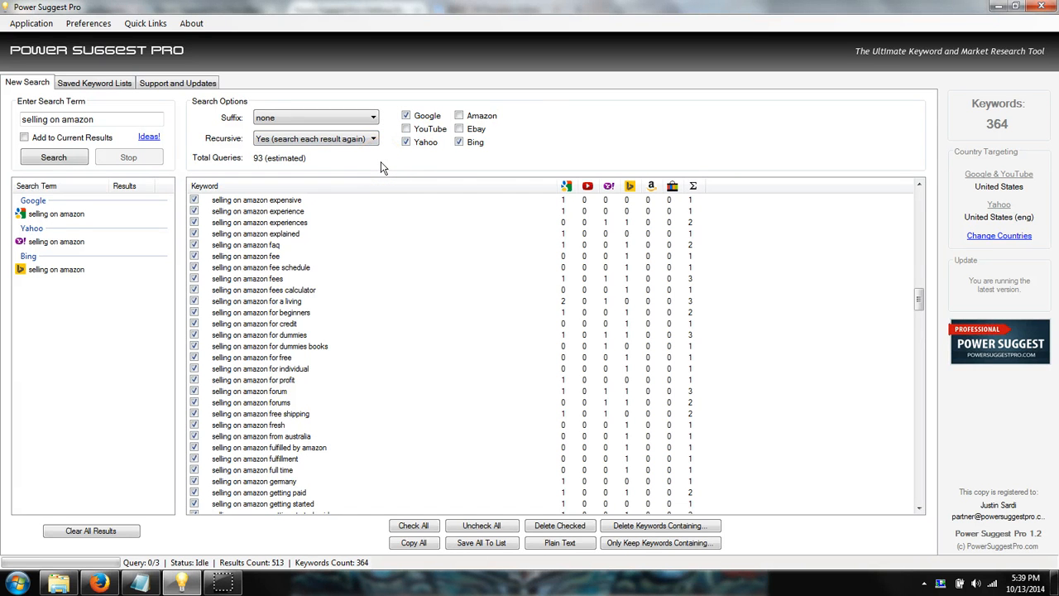
pyautogui.click(55, 157)
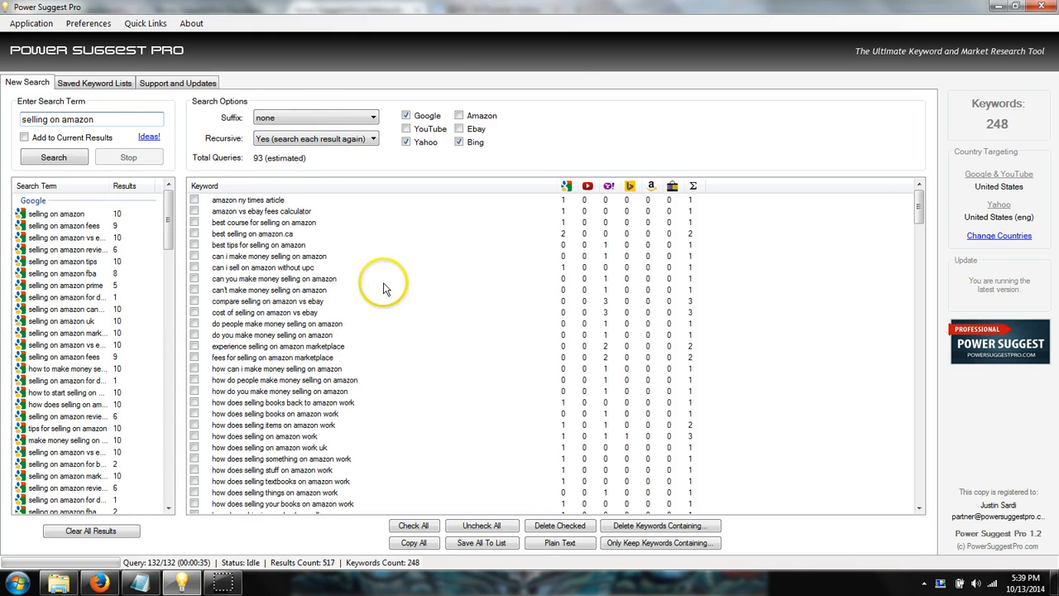
# Examine the keywords returned by the recursive "selling on amazon" search and their counts per search engine.
pyautogui.scroll(-2, 409, 360)
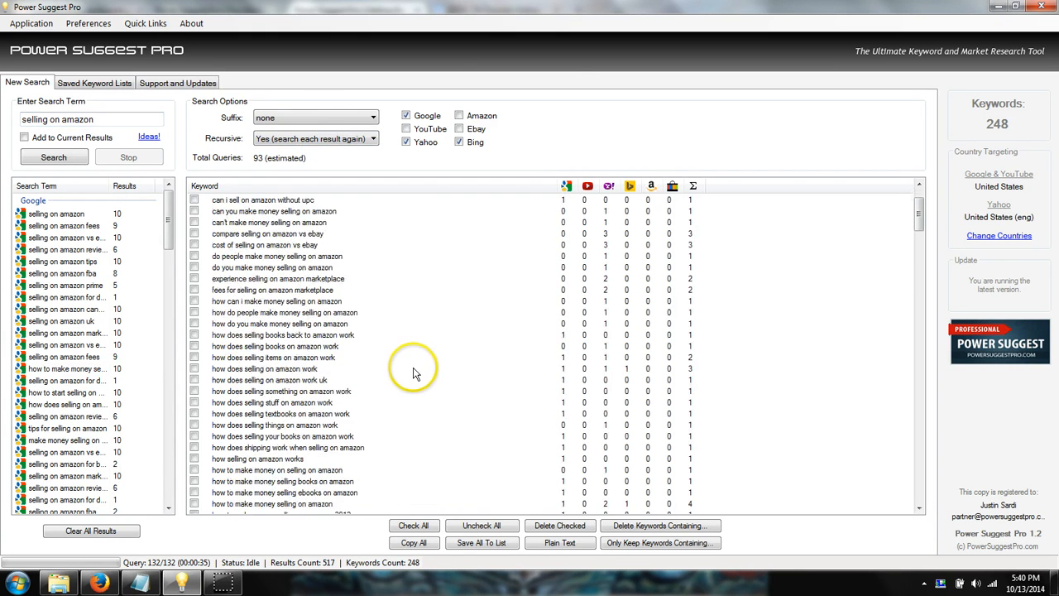
pyautogui.scroll(-3, 383, 399)
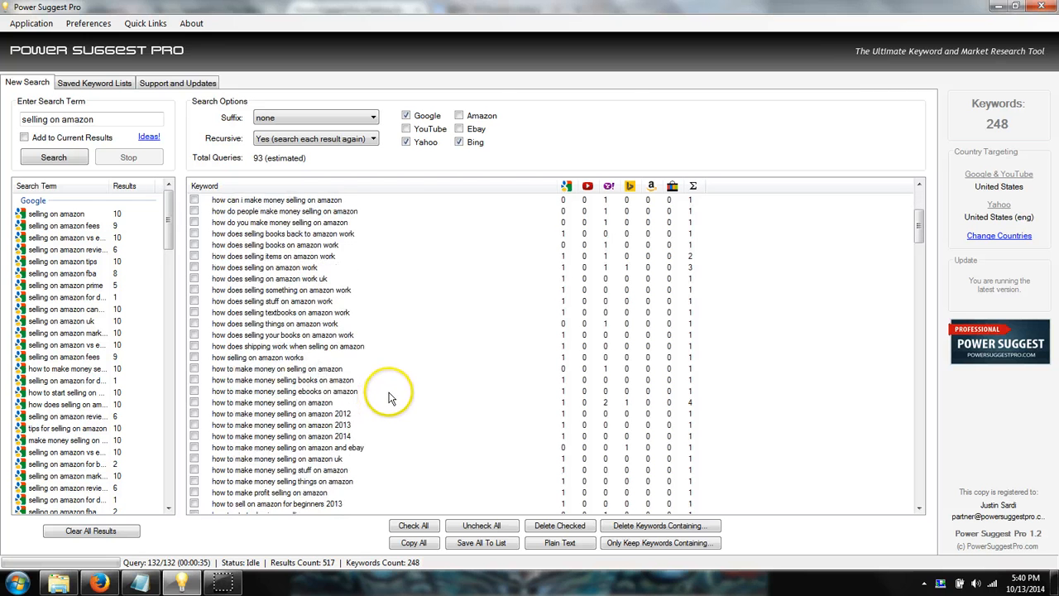
pyautogui.scroll(-5, 389, 398)
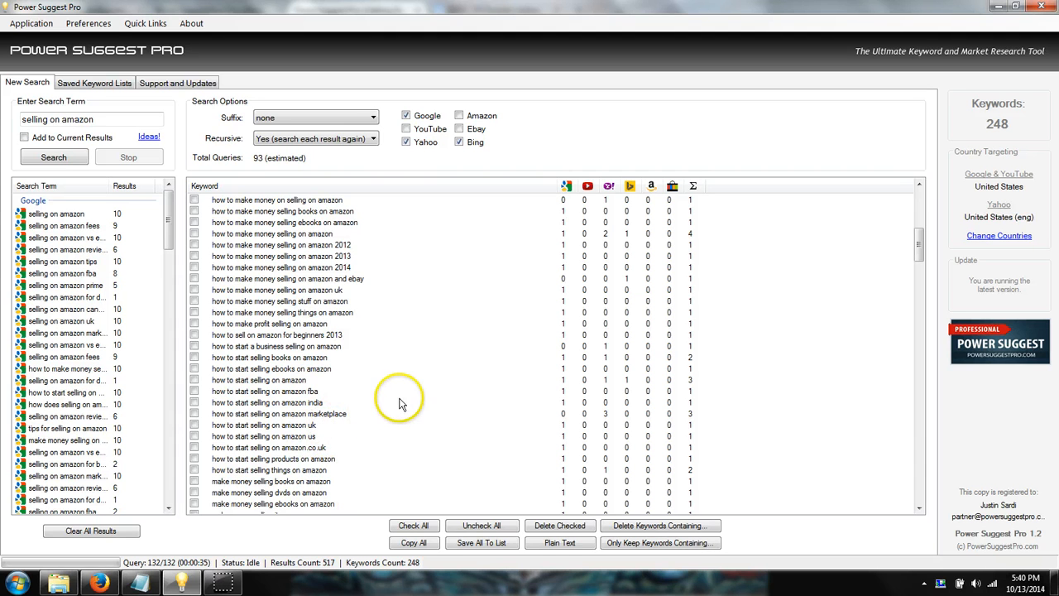
pyautogui.scroll(-1, 407, 405)
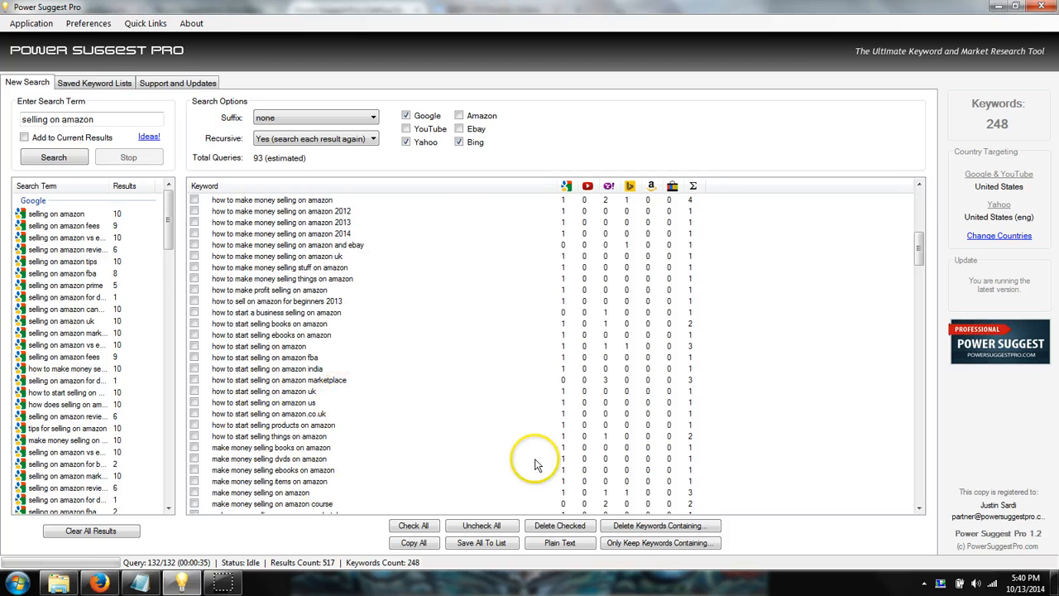
pyautogui.scroll(-3, 476, 410)
pyautogui.scroll(-8, 476, 405)
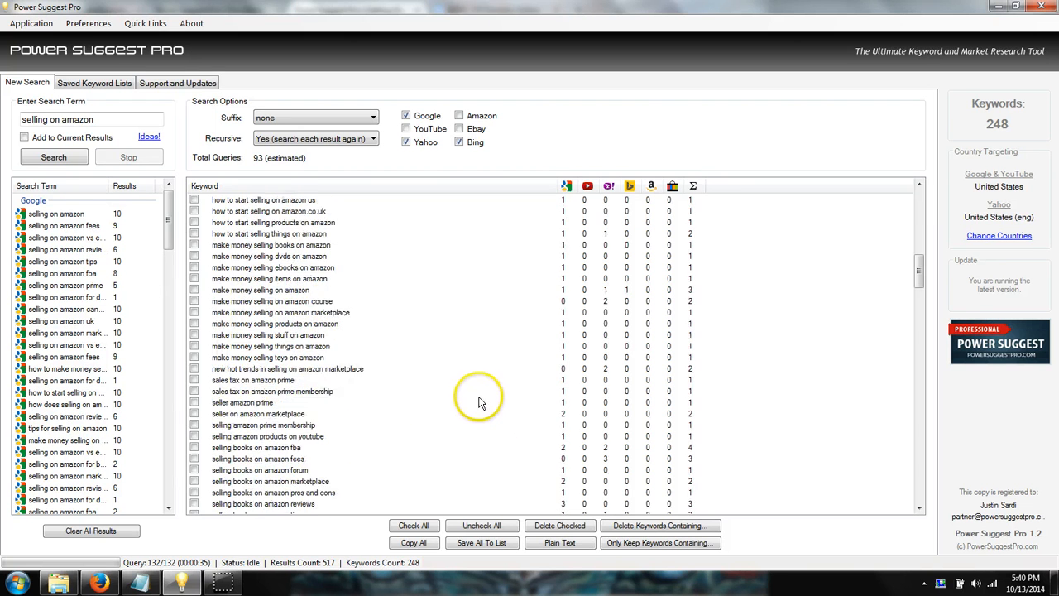
pyautogui.scroll(-6, 418, 372)
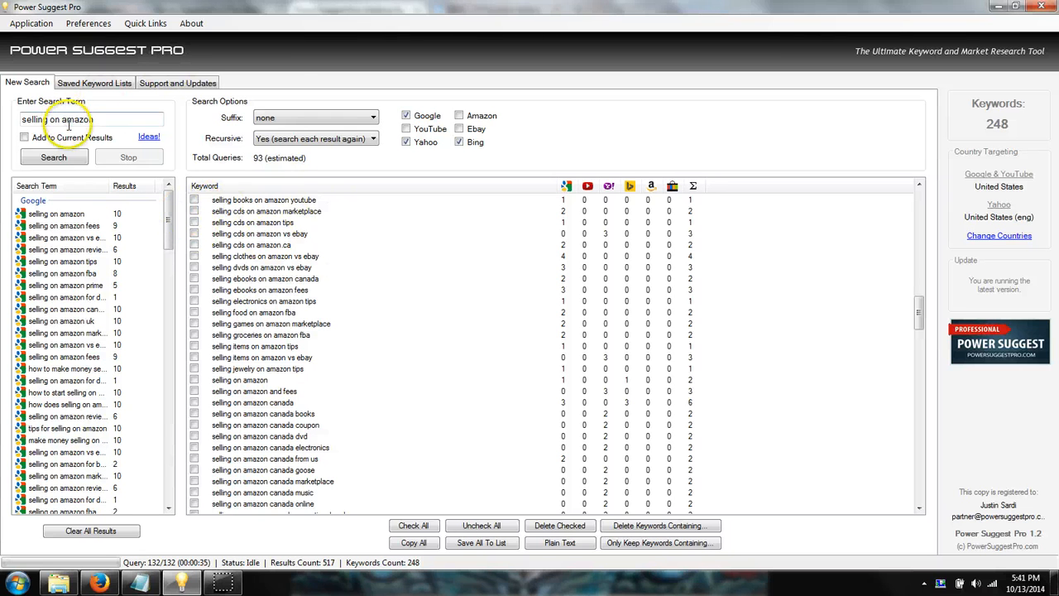
# Replace the search term with the wildcard phrase "how to *", set the suffix to a - z, and turn recursive searching off.
pyautogui.moveTo(101, 121); pyautogui.dragTo(23, 118)
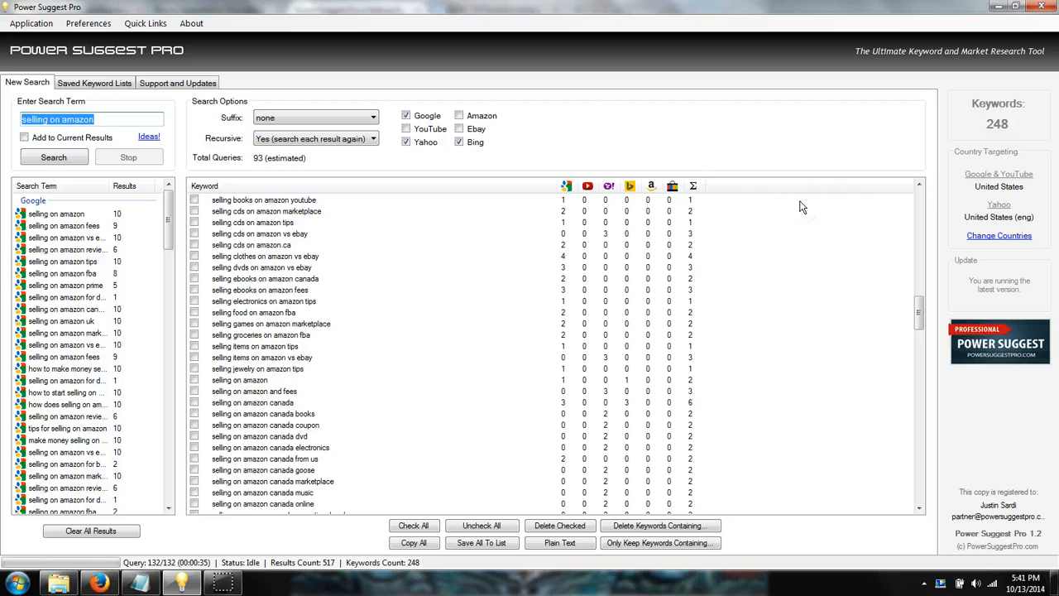
pyautogui.write('how to')
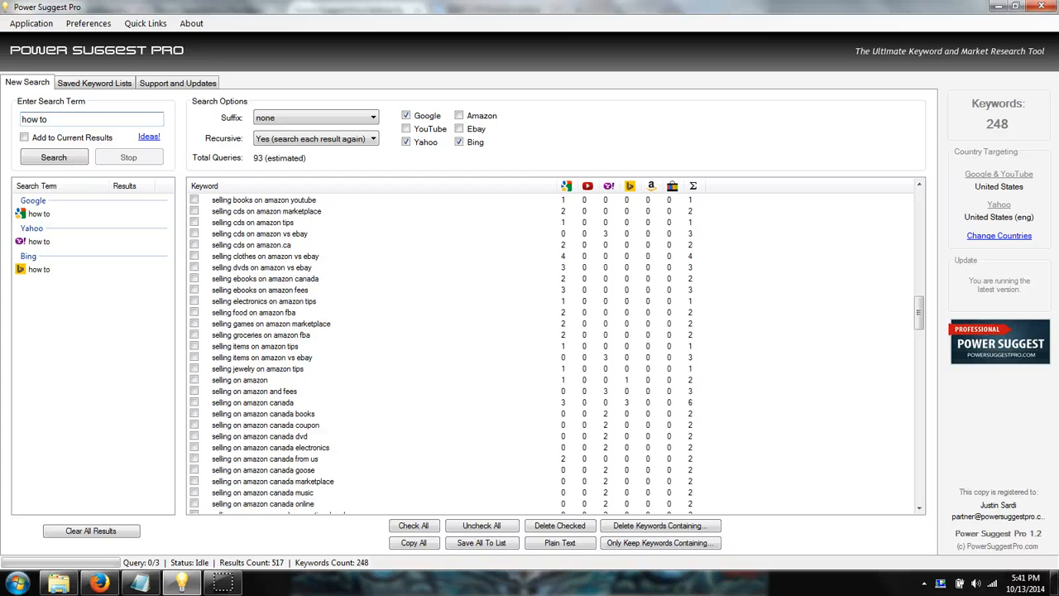
pyautogui.write(' *')
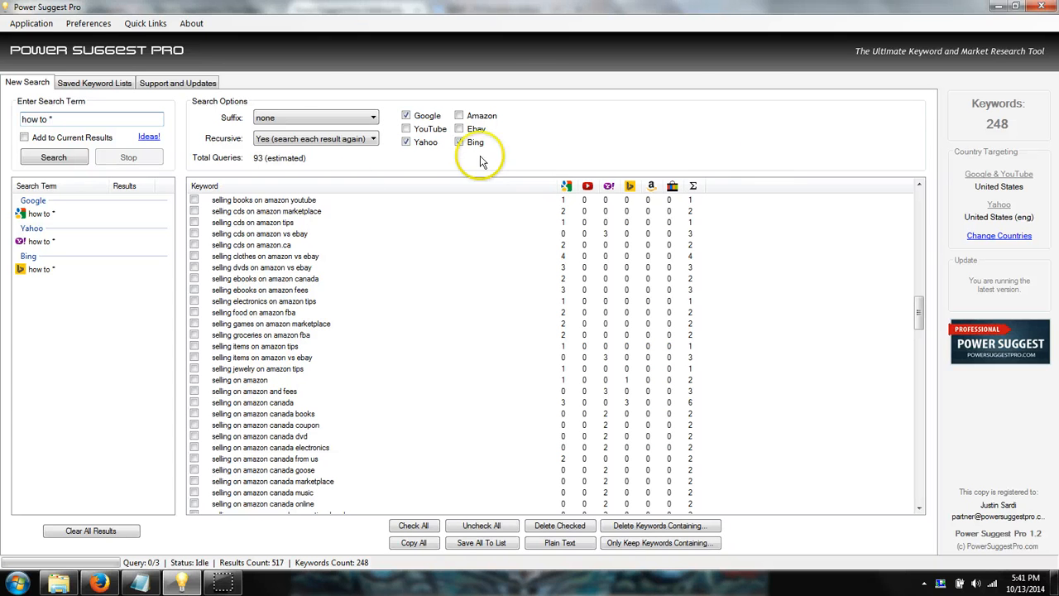
pyautogui.click(295, 118)
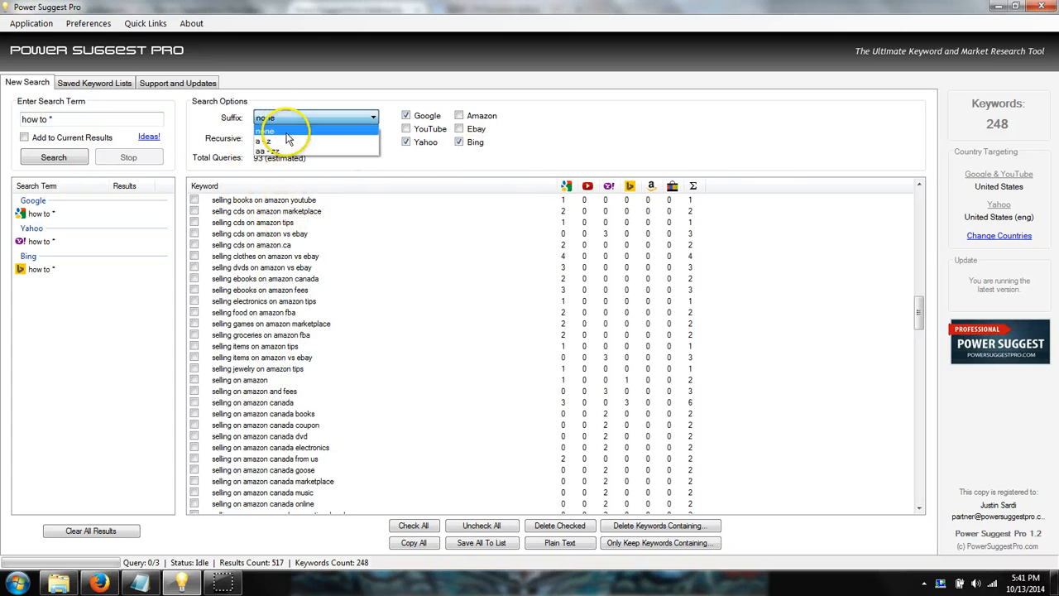
pyautogui.click(281, 130)
pyautogui.click(284, 140)
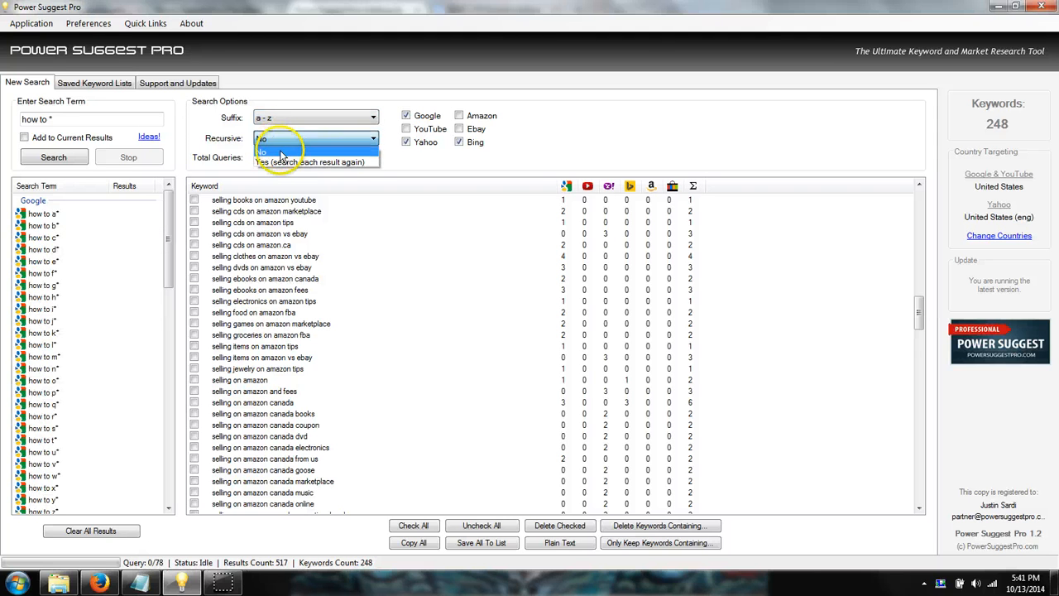
pyautogui.click(282, 147)
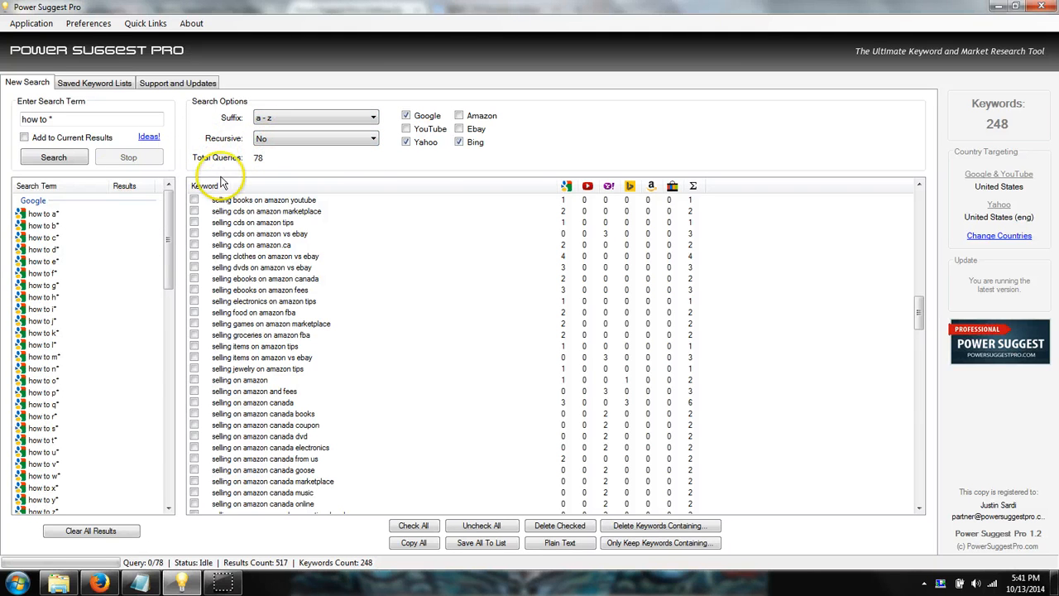
# Exclude Bing and Yahoo, extend the search term to "how to * for business", and run the search on Google only.
pyautogui.click(460, 142)
pyautogui.click(407, 142)
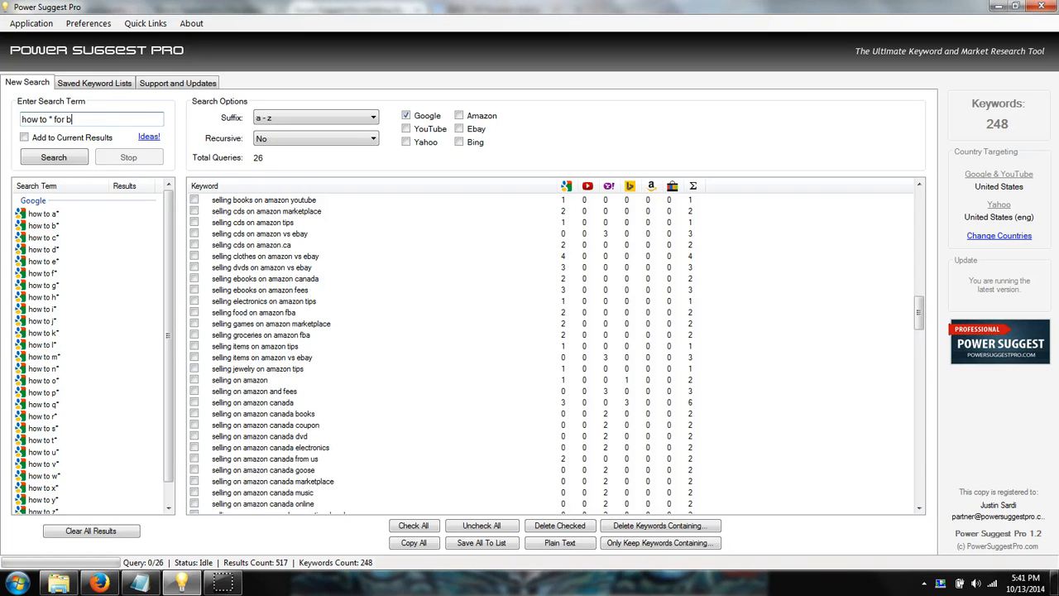
pyautogui.write('usiness')
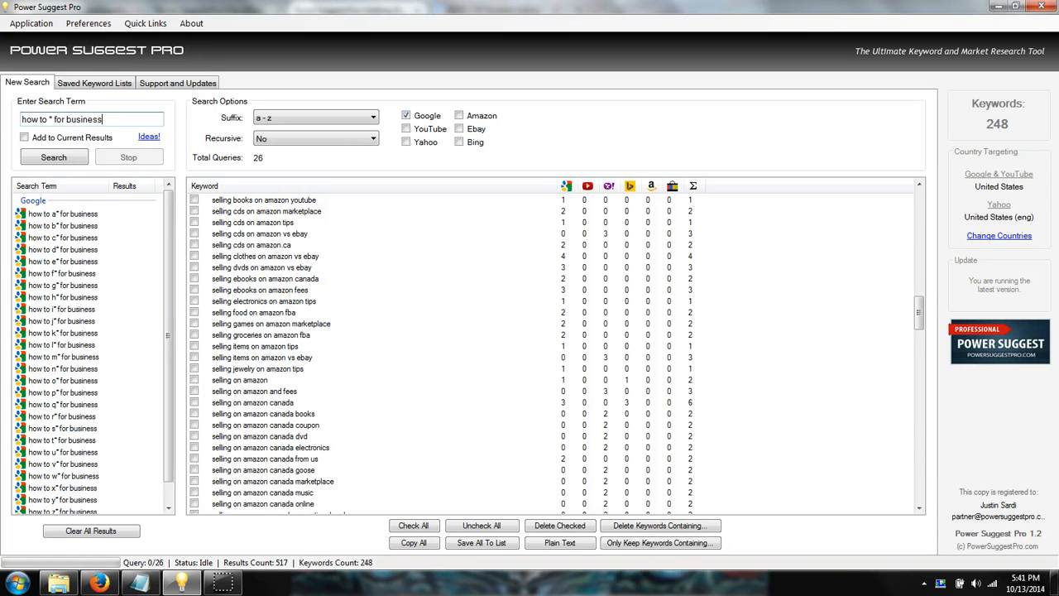
pyautogui.click(41, 153)
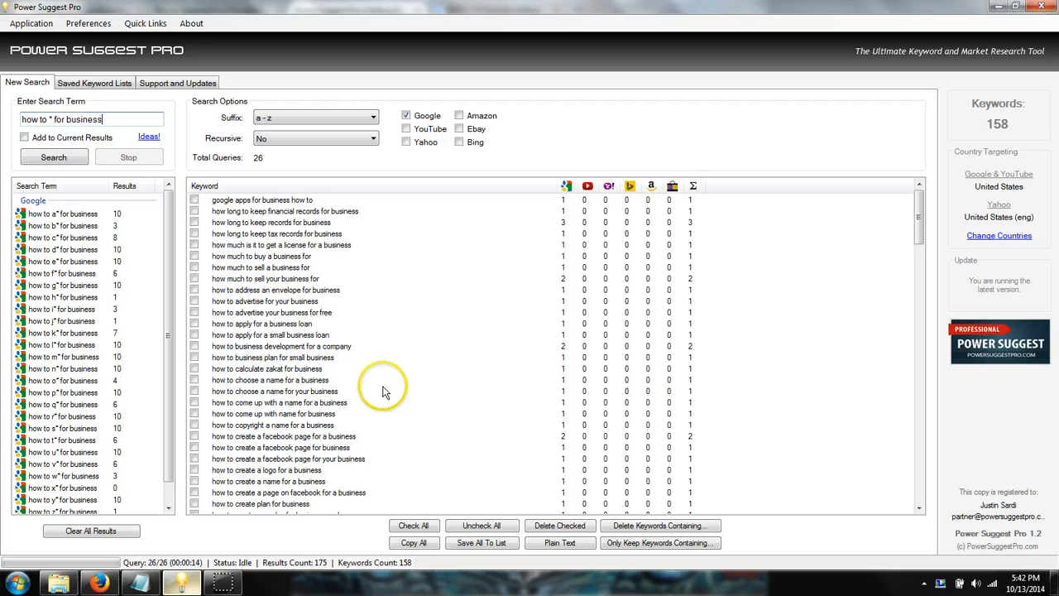
# Examine the keywords found for "how to * for business", highlighting examples about copyrighting a name, QR codes for business cards, and planning a business.
pyautogui.scroll(-1, 383, 390)
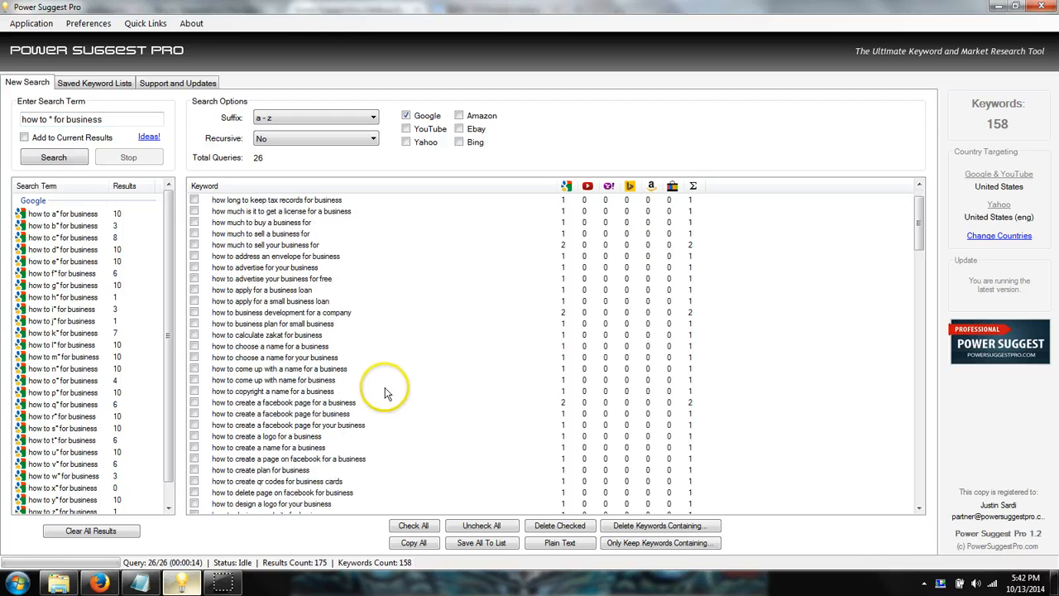
pyautogui.click(289, 392)
pyautogui.scroll(-4, 361, 416)
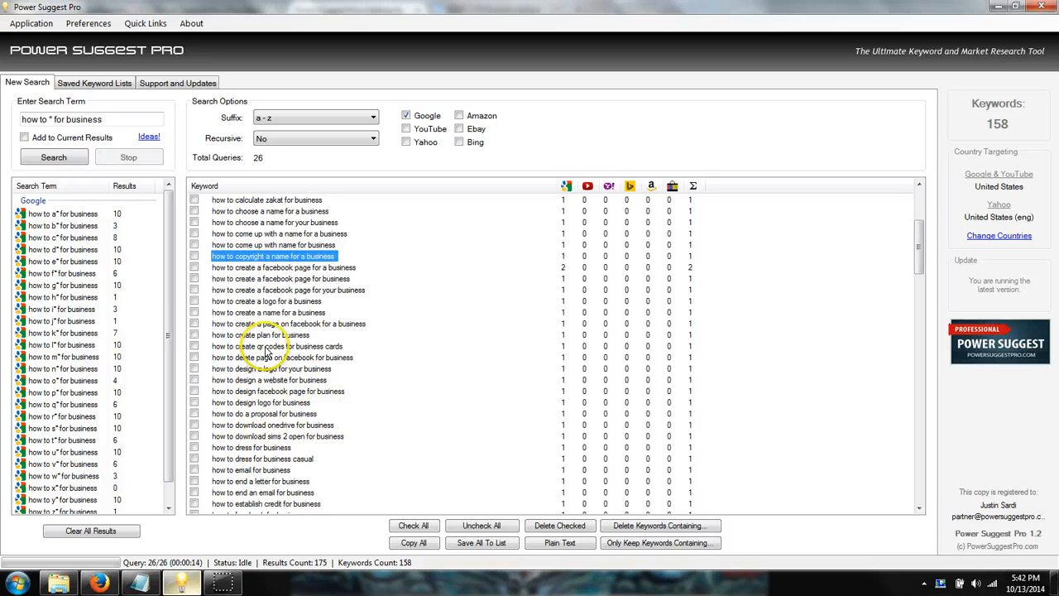
pyautogui.click(266, 348)
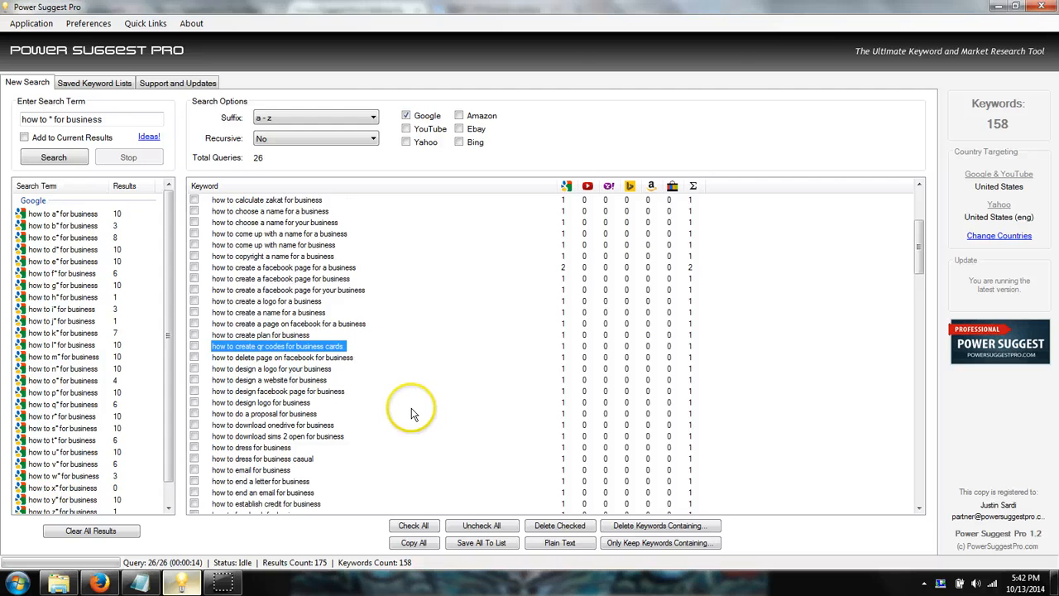
pyautogui.scroll(-5, 372, 413)
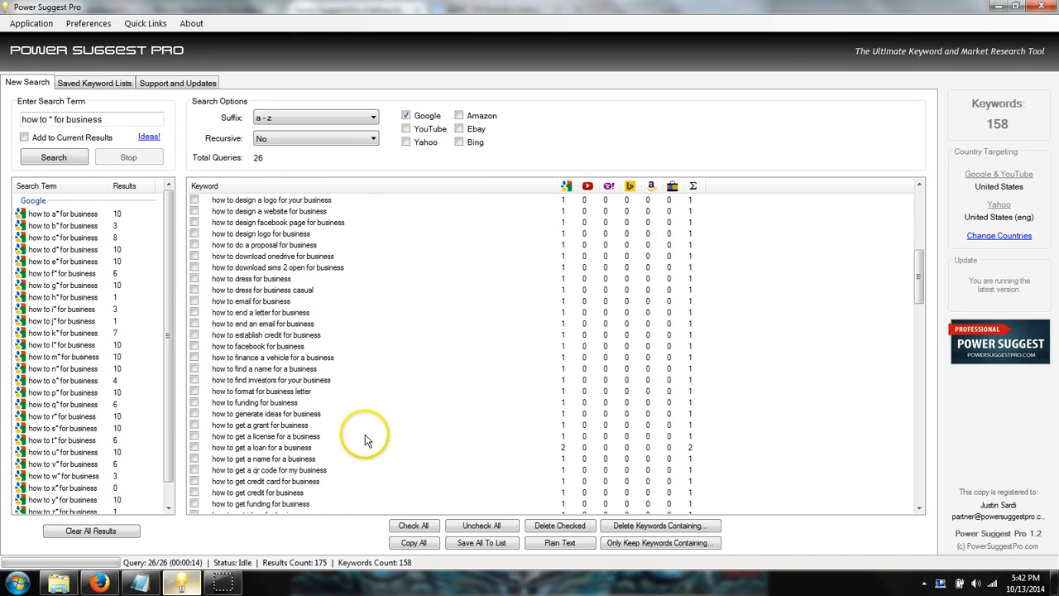
pyautogui.scroll(-1, 368, 439)
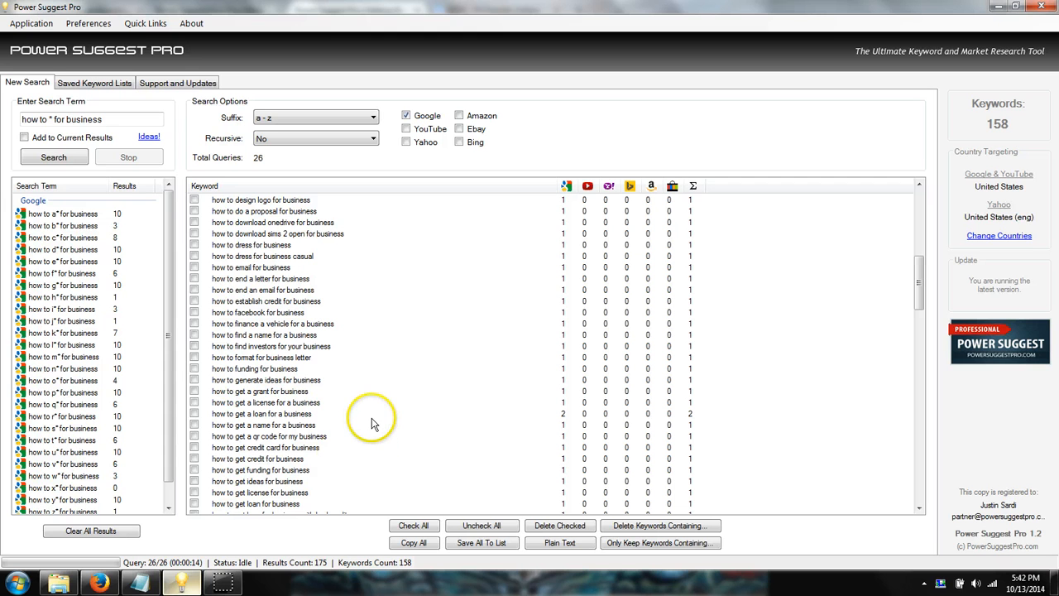
pyautogui.scroll(-3, 370, 416)
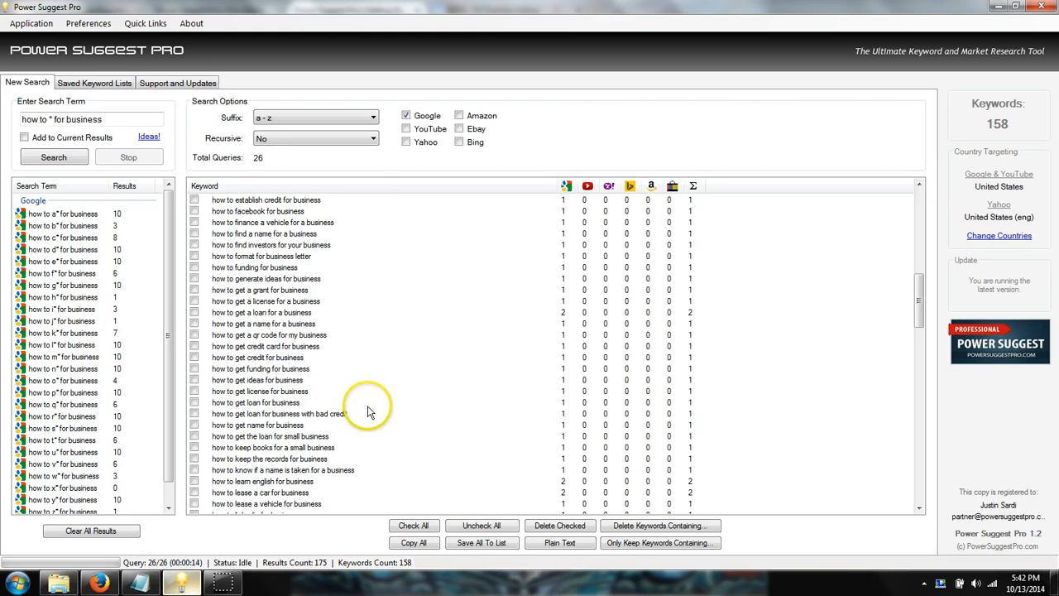
pyautogui.scroll(-3, 368, 407)
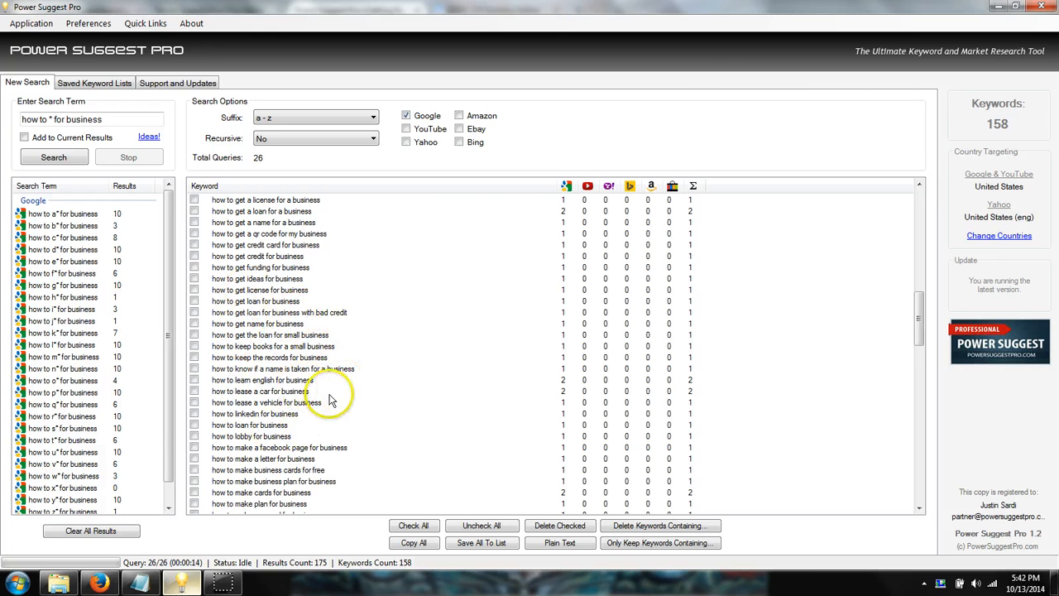
pyautogui.scroll(-3, 369, 416)
pyautogui.scroll(-1, 368, 418)
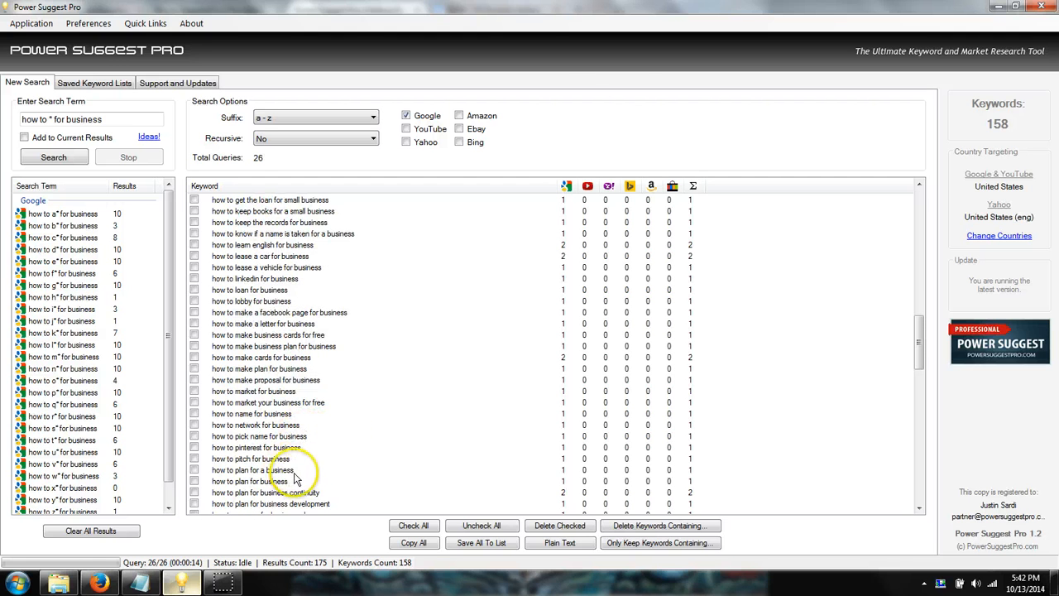
pyautogui.click(267, 470)
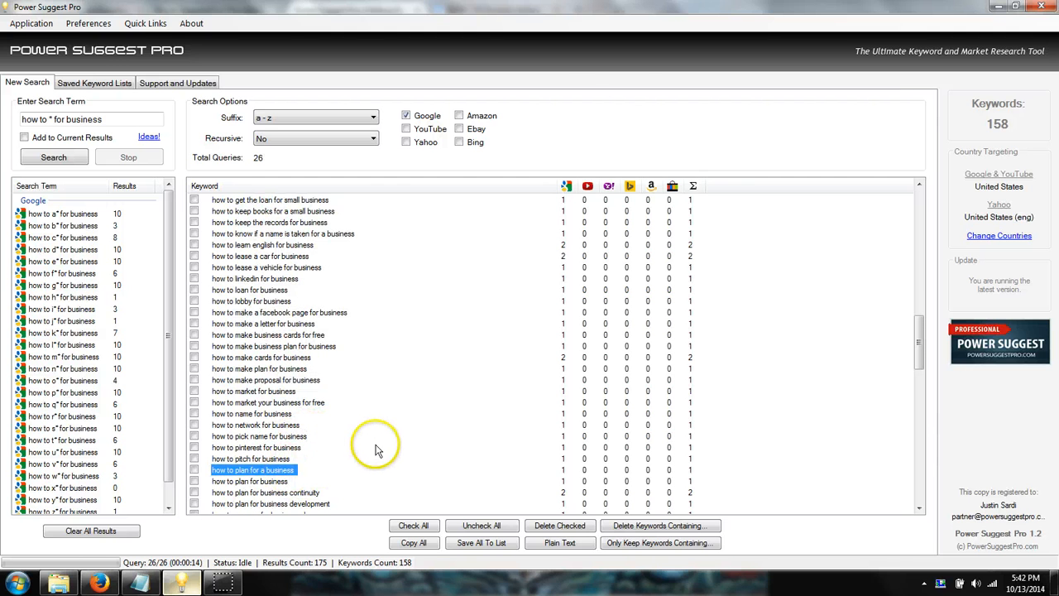
pyautogui.scroll(-2, 371, 442)
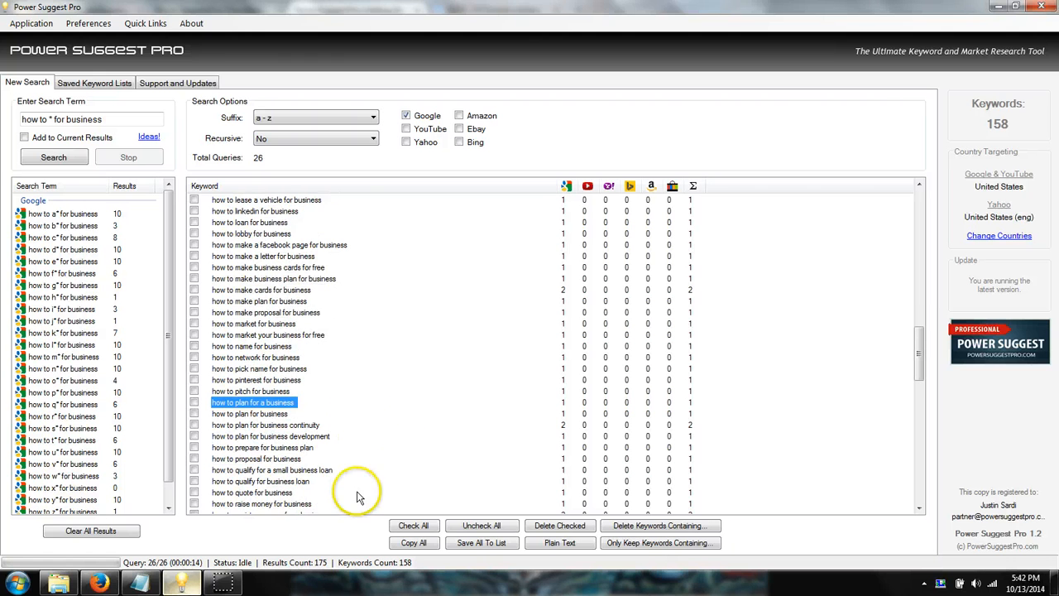
pyautogui.scroll(-4, 393, 428)
pyautogui.scroll(-2, 391, 429)
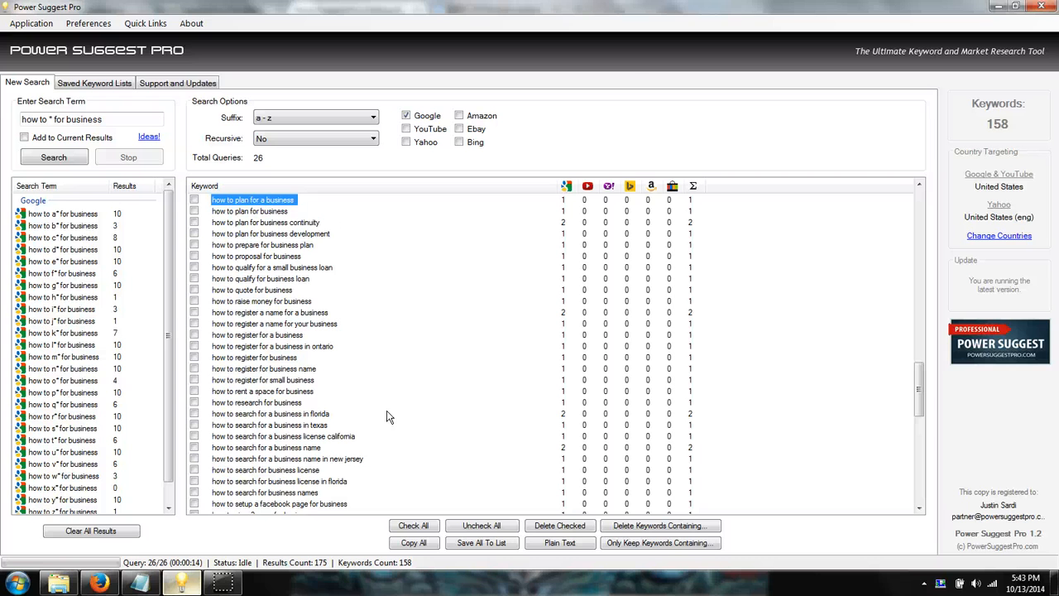
# Run a Google search for the wildcard term "* for tennis" with the a - z suffix and browse the resulting keywords.
pyautogui.tripleClick(109, 118)
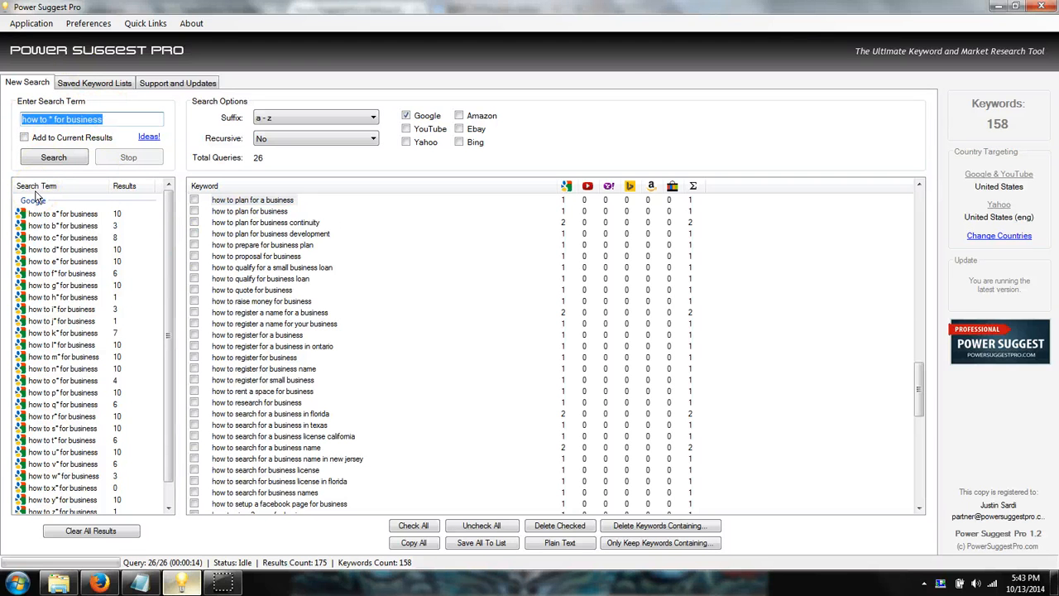
pyautogui.press('Return')
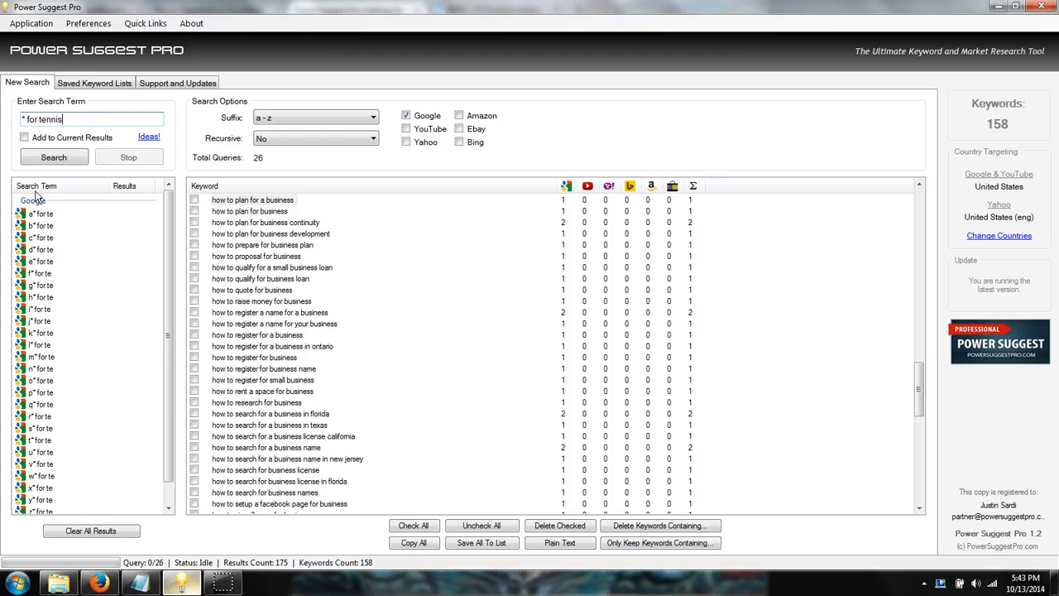
pyautogui.click(54, 157)
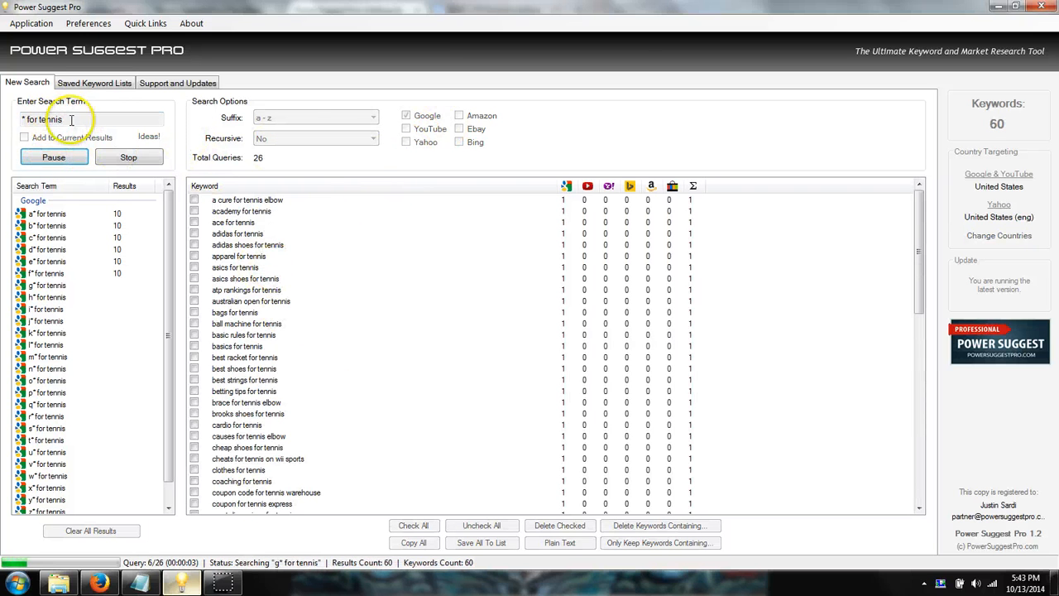
pyautogui.moveTo(79, 119); pyautogui.dragTo(38, 119)
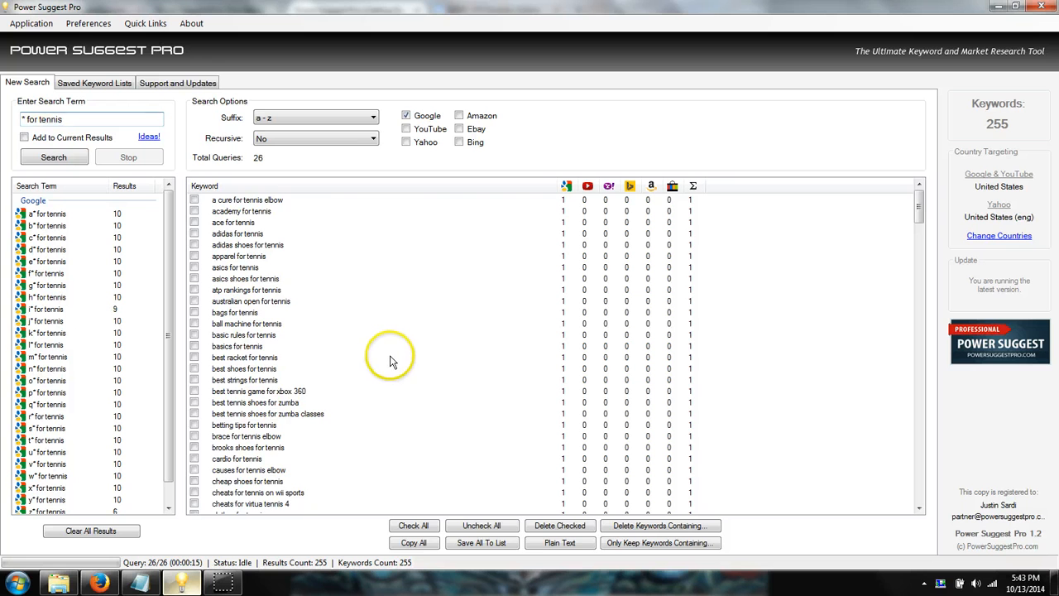
pyautogui.scroll(-5, 389, 360)
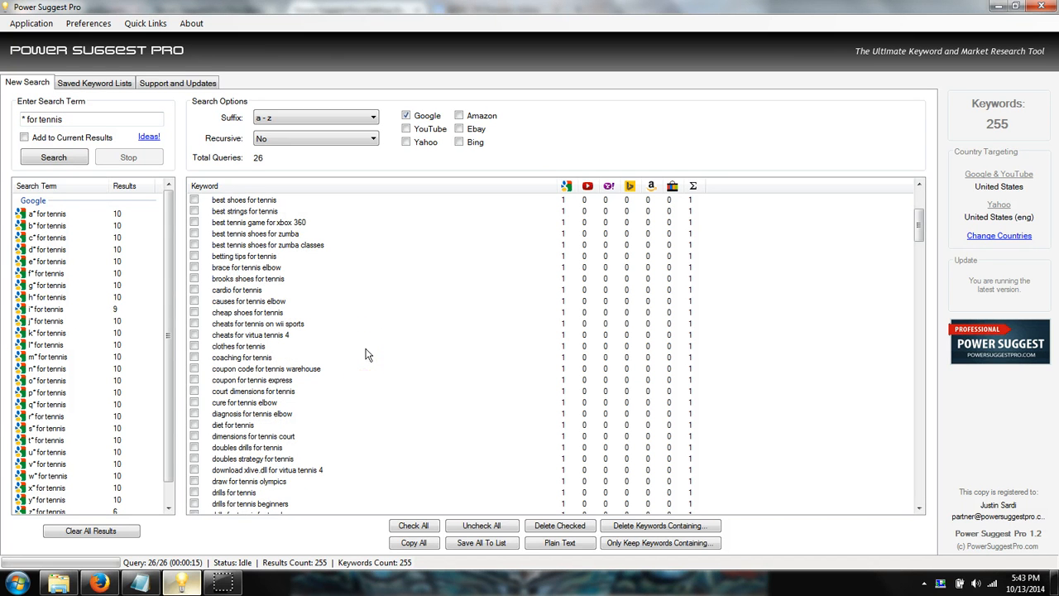
# Browse further through the "* for tennis" keyword list to examine the phrases placed before the wildcard's ending.
pyautogui.scroll(-4, 364, 351)
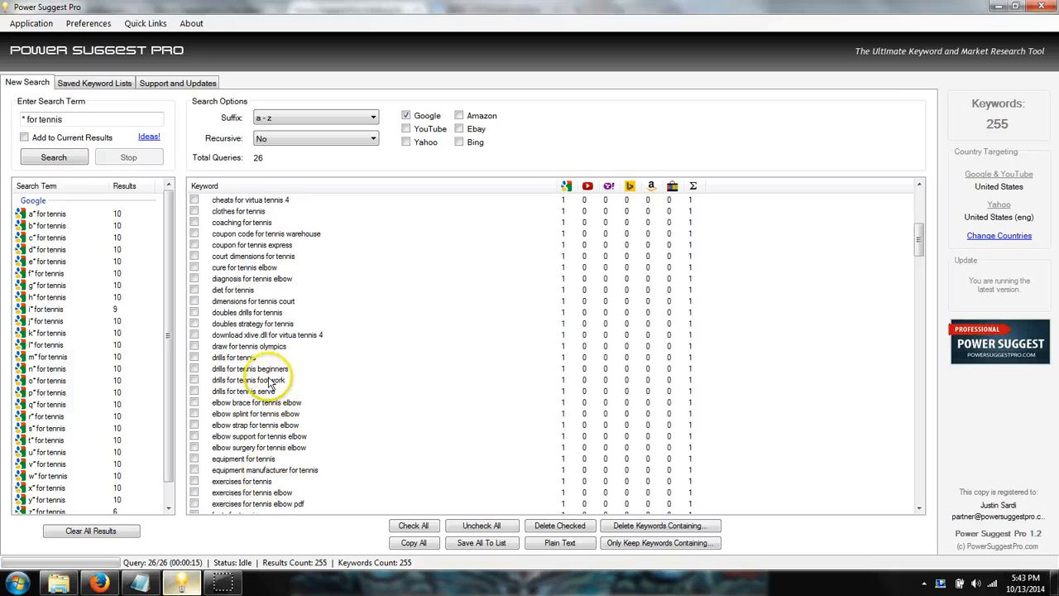
pyautogui.scroll(-2, 347, 385)
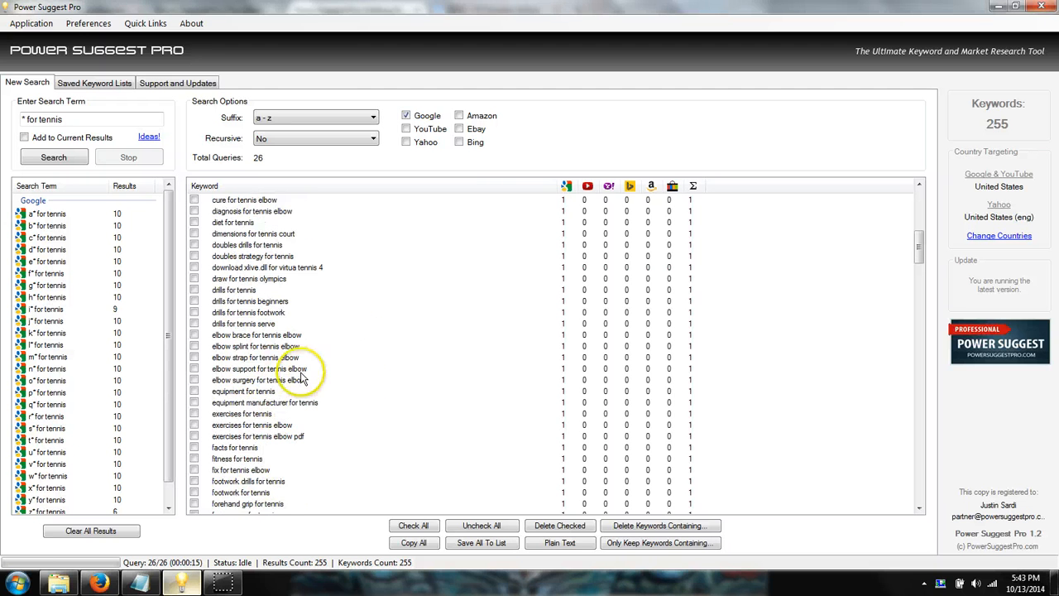
pyautogui.scroll(-6, 396, 369)
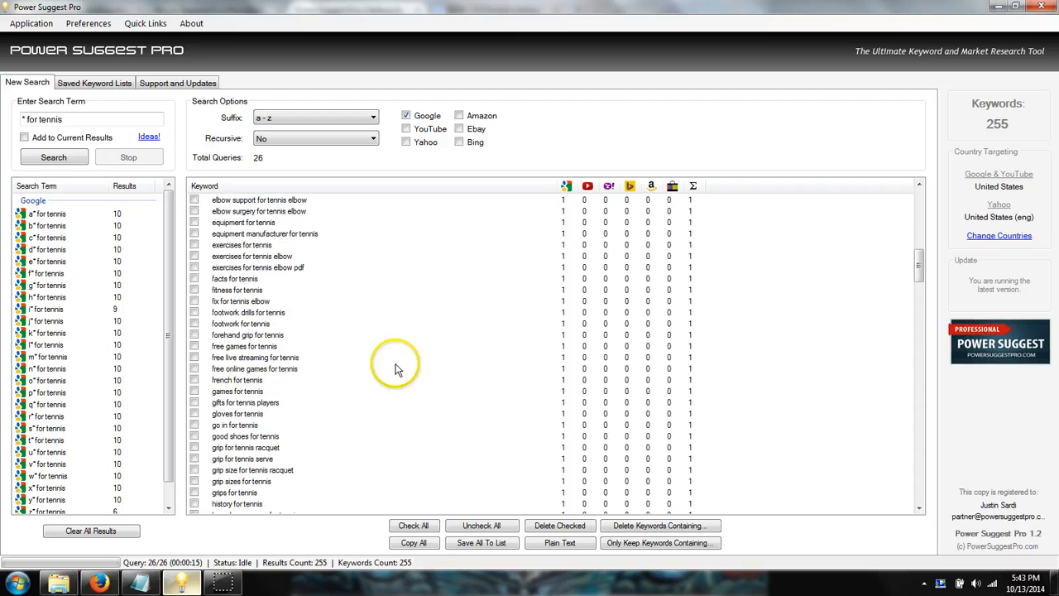
pyautogui.scroll(-3, 360, 389)
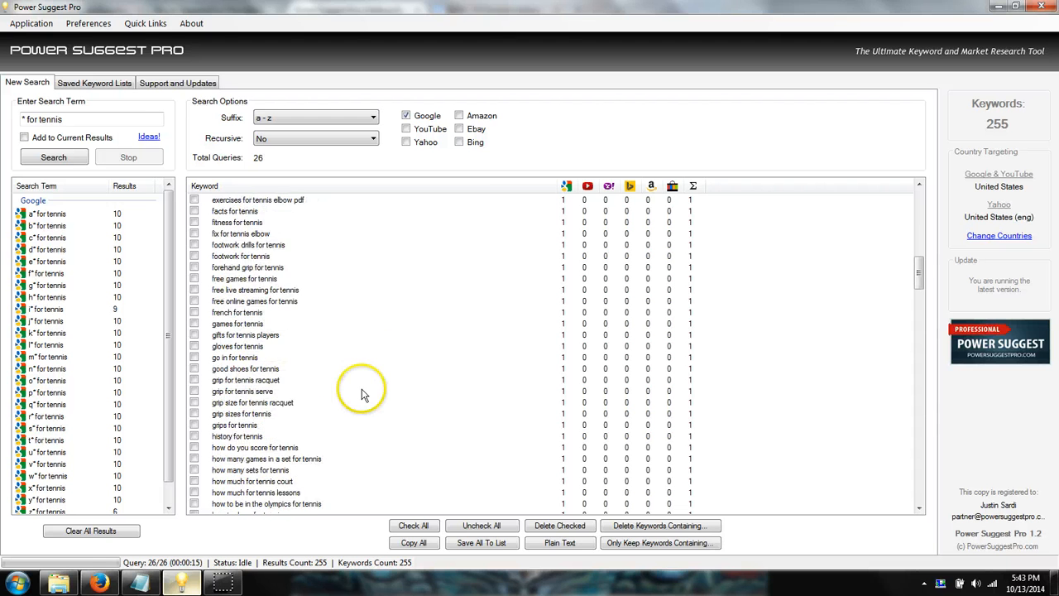
pyautogui.scroll(-2, 335, 357)
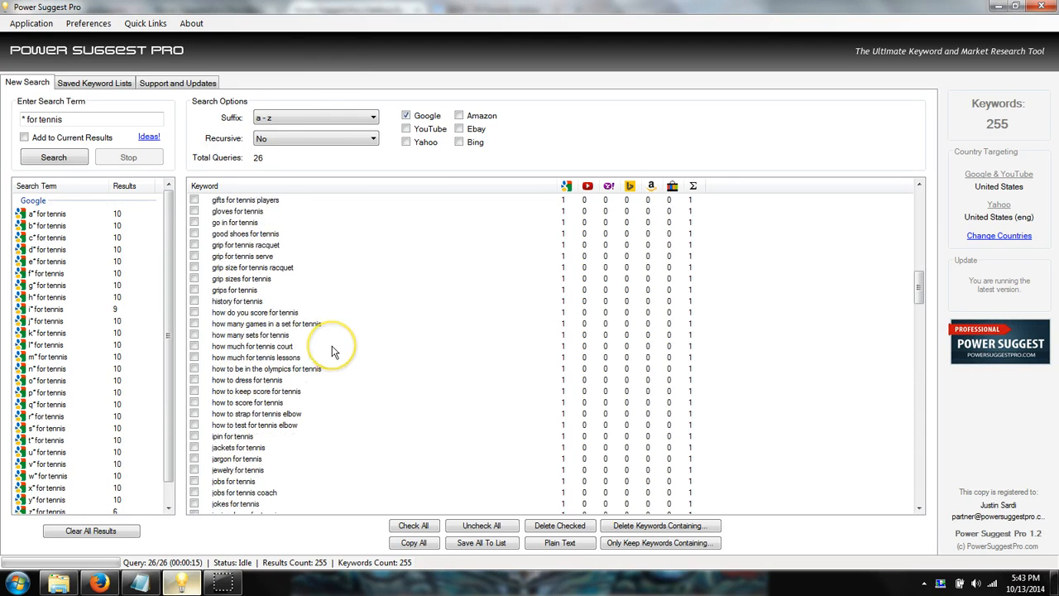
pyautogui.scroll(-4, 334, 372)
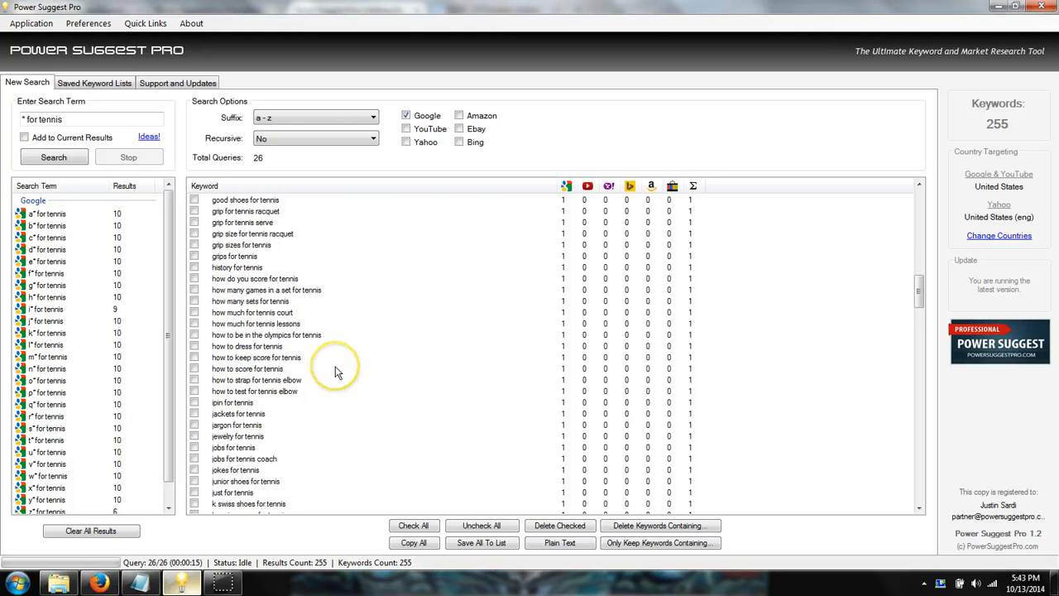
pyautogui.scroll(-1, 334, 371)
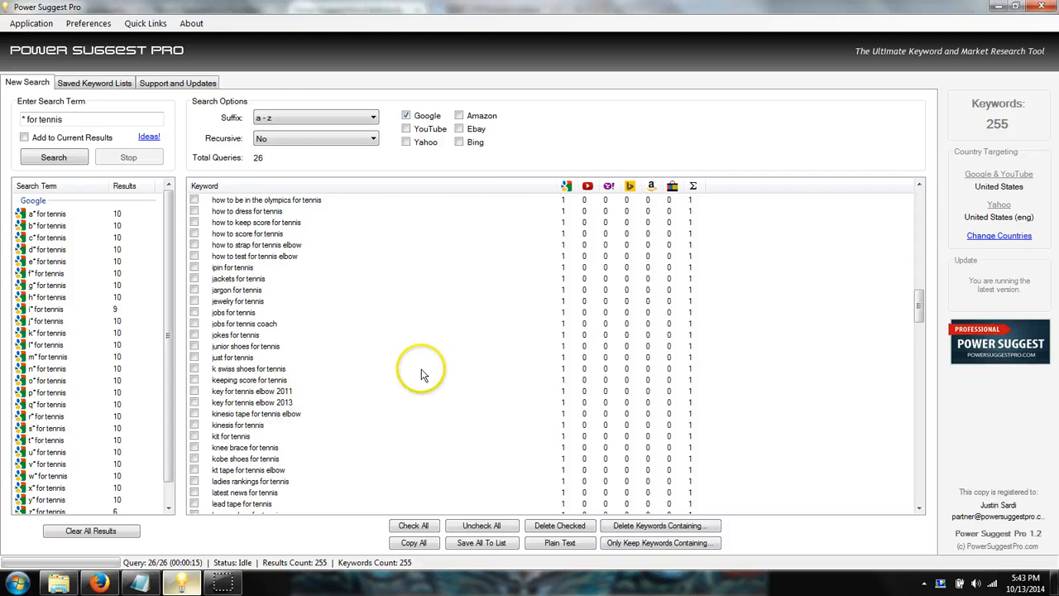
pyautogui.scroll(-7, 414, 377)
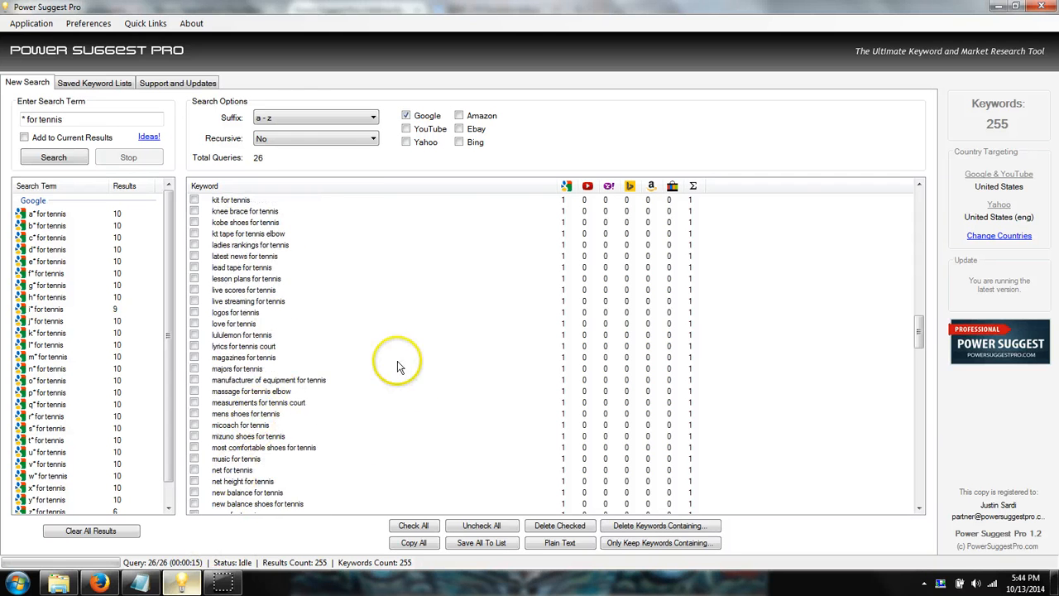
pyautogui.scroll(-4, 389, 369)
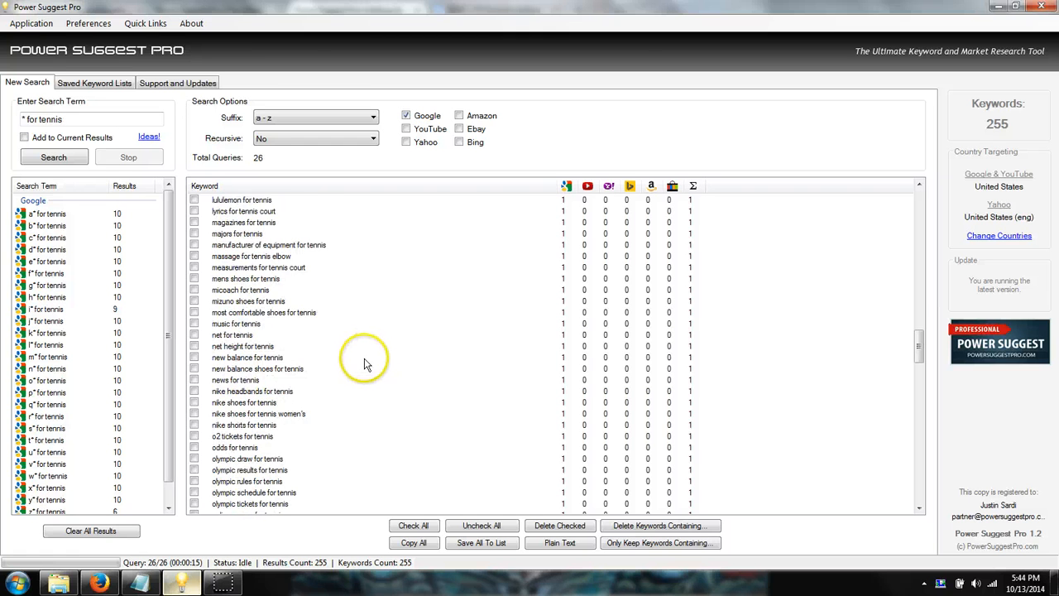
pyautogui.scroll(-3, 364, 358)
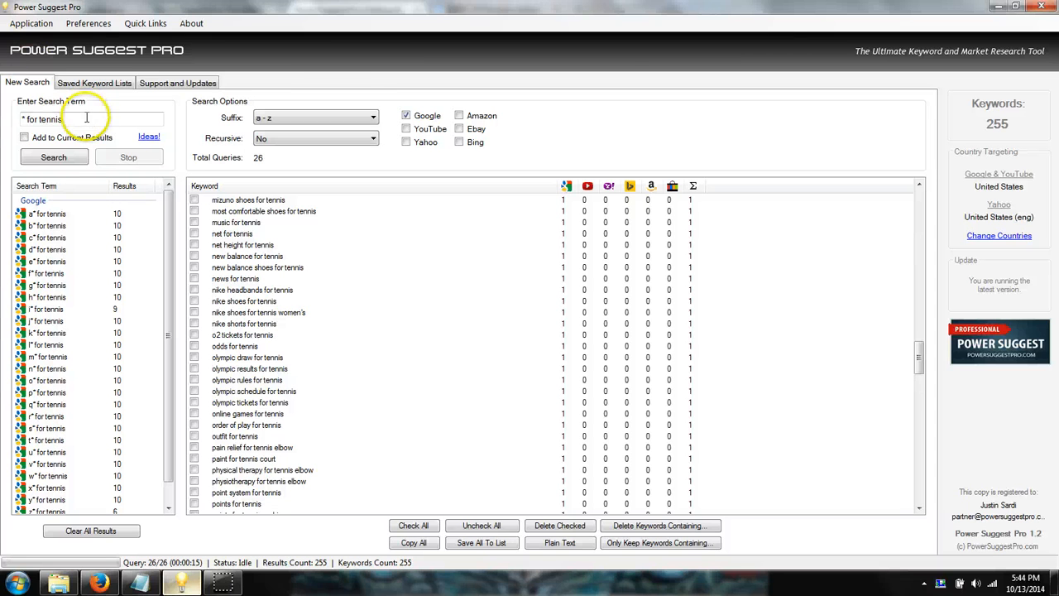
# Replace the search term with "video marketing for" and run the search on Google with the a - z suffix.
pyautogui.moveTo(86, 117); pyautogui.dragTo(31, 119)
pyautogui.write('video mark')
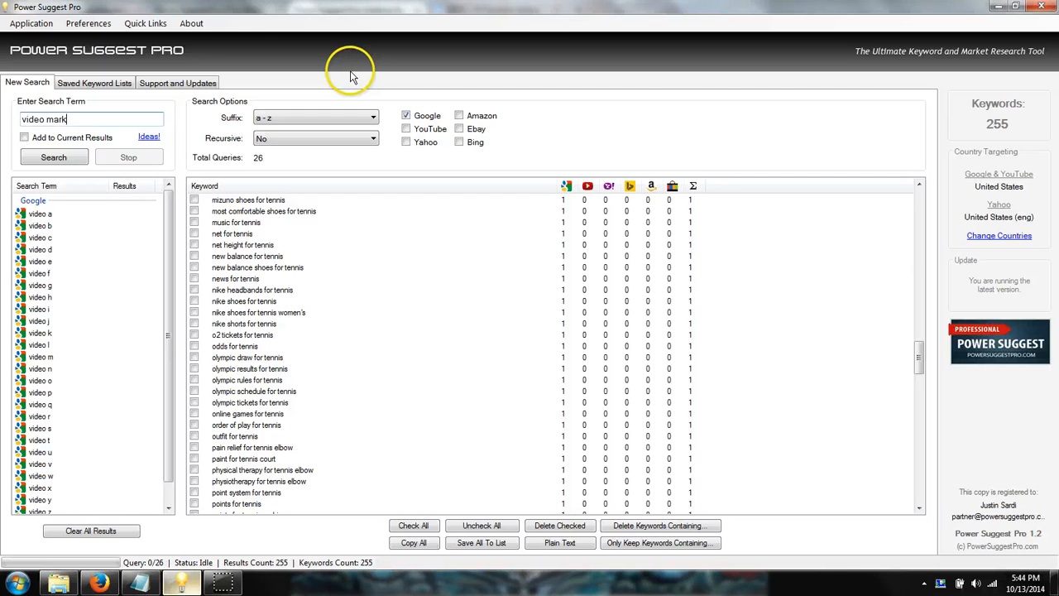
pyautogui.write('eting fo')
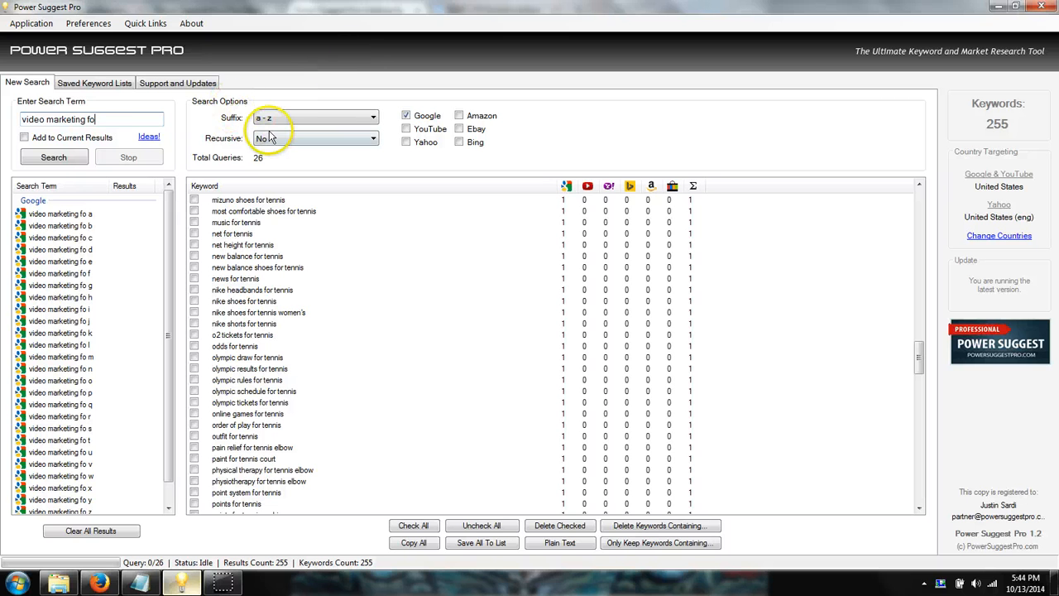
pyautogui.write('r')
pyautogui.click(59, 157)
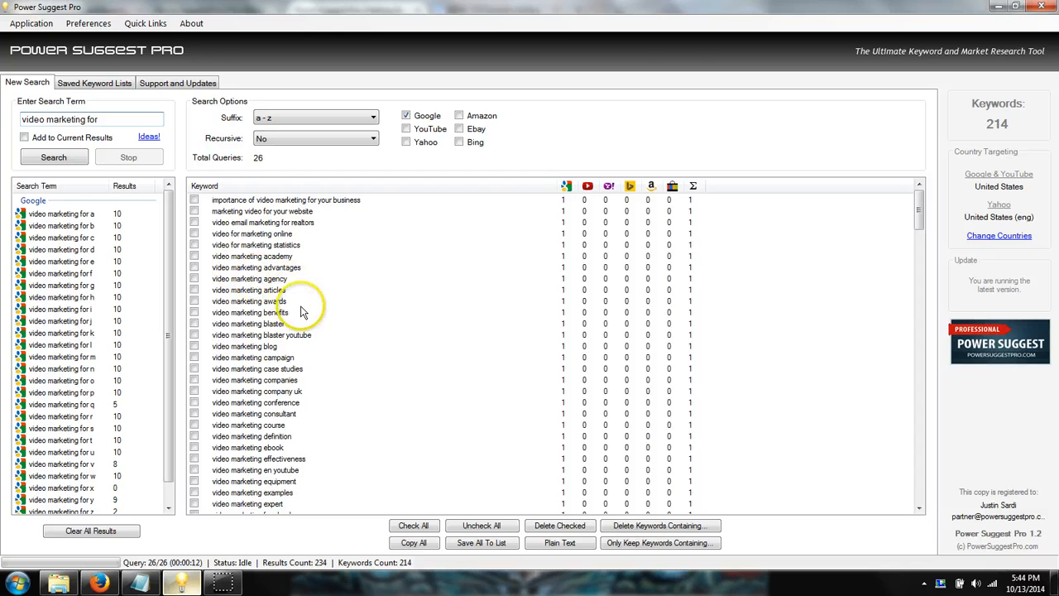
# Examine the "video marketing for" keywords, highlighting "marketing video for your website" and reading through the audience and industry niches.
pyautogui.click(281, 213)
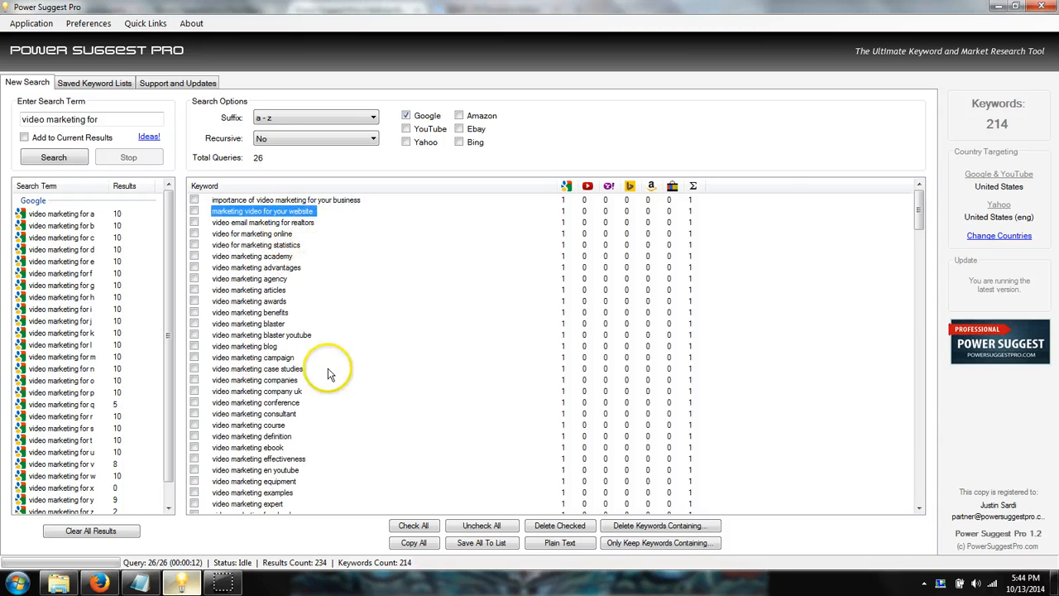
pyautogui.scroll(-6, 331, 376)
pyautogui.scroll(-1, 314, 397)
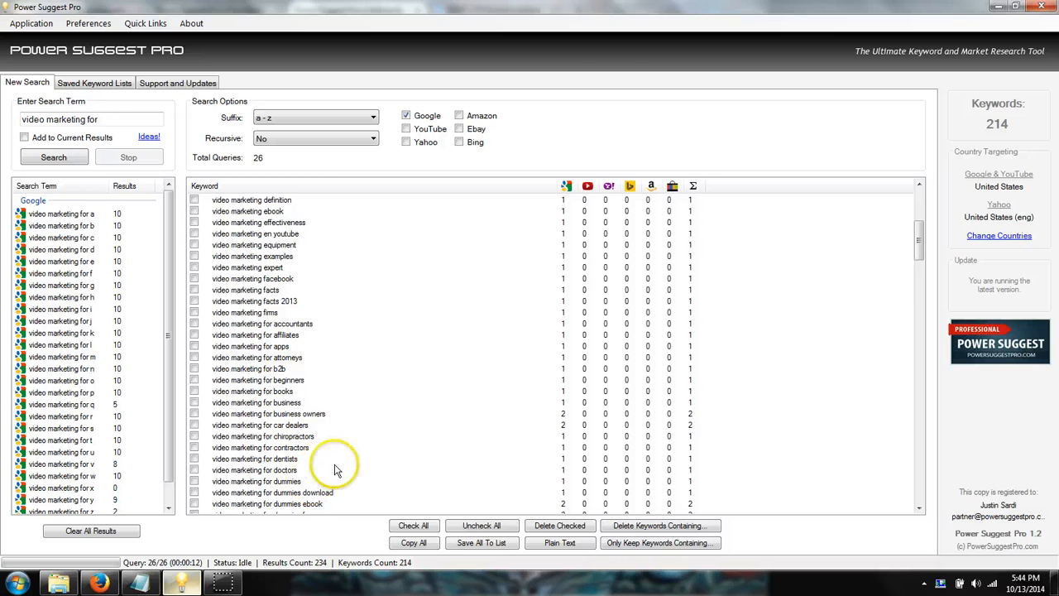
pyautogui.scroll(-6, 362, 406)
pyautogui.scroll(-9, 362, 405)
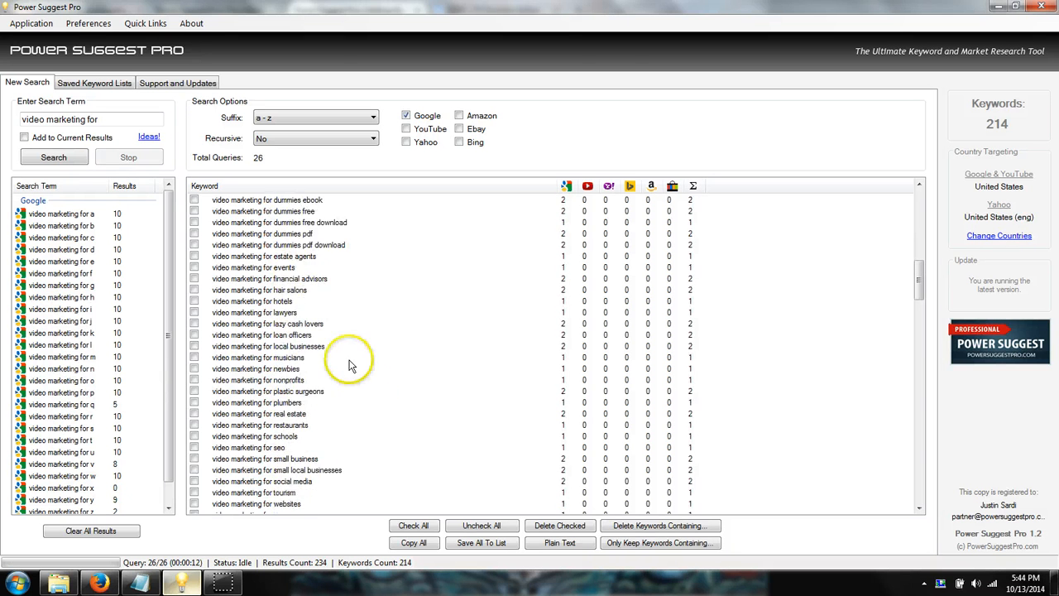
pyautogui.scroll(-6, 386, 383)
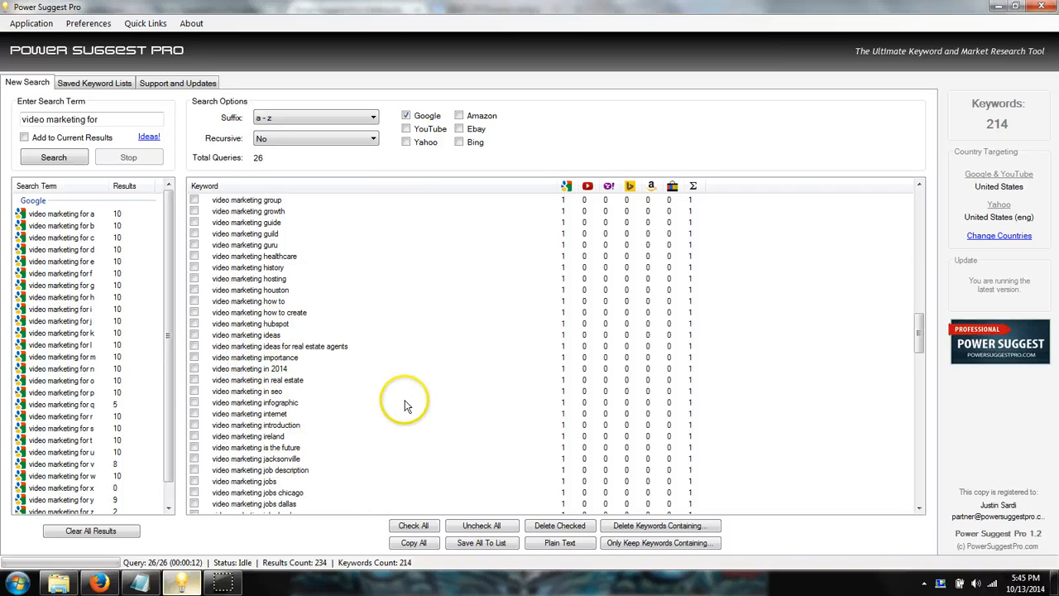
pyautogui.scroll(-1, 428, 387)
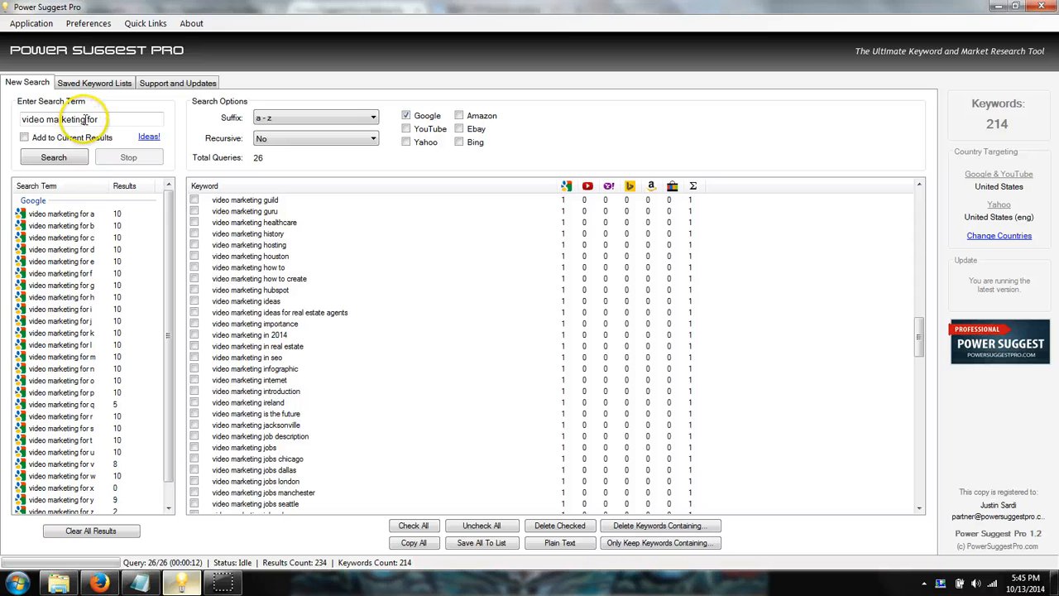
# Change "video marketing" in the search term to "public speakng", keeping "for", and run the Google search.
pyautogui.moveTo(85, 119); pyautogui.dragTo(21, 119)
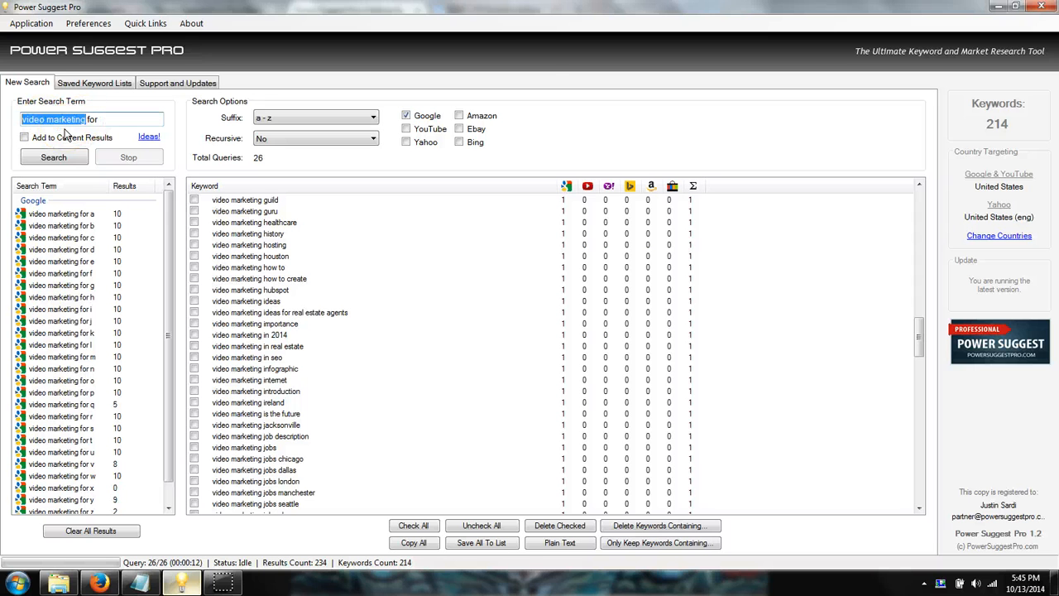
pyautogui.write('public spea')
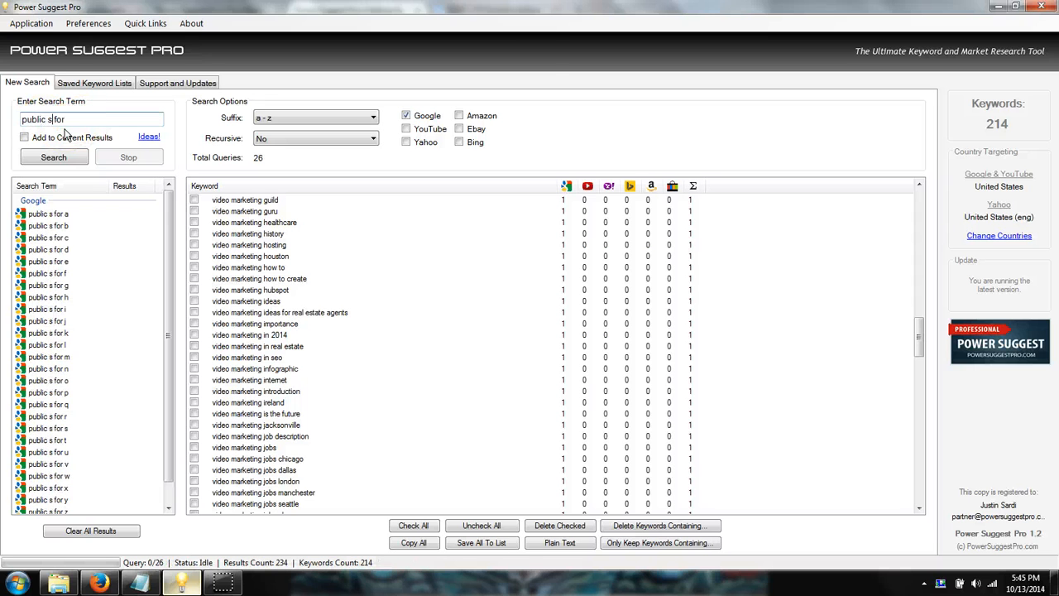
pyautogui.write('kng')
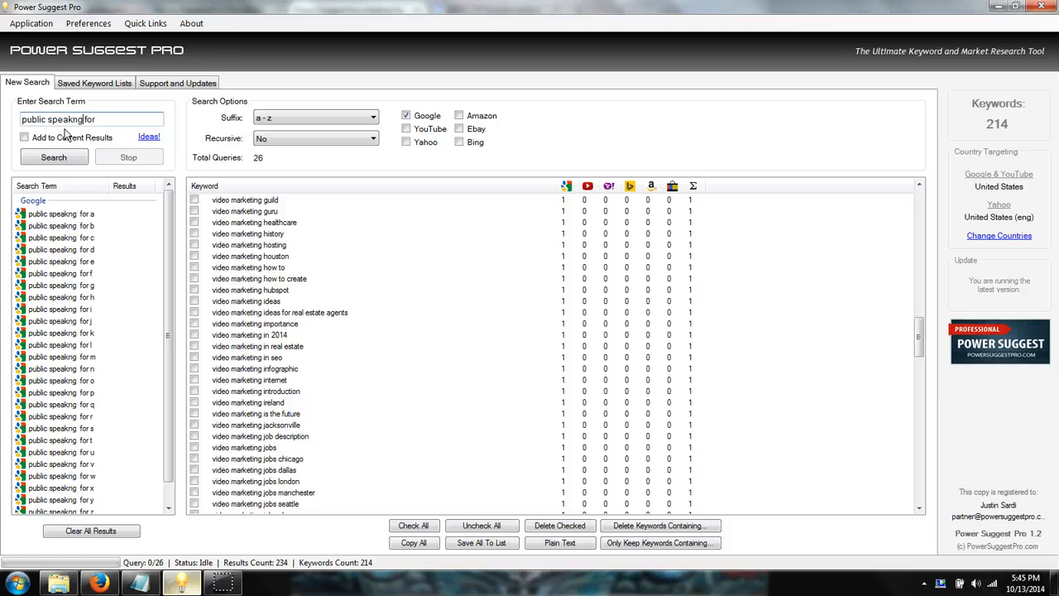
pyautogui.click(54, 157)
pyautogui.click(565, 129)
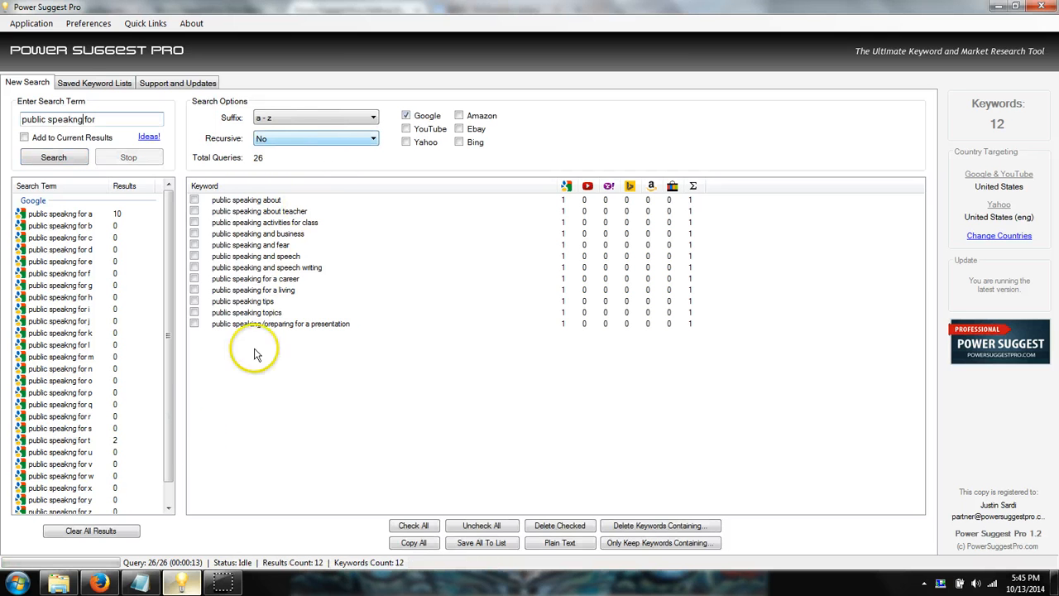
# Rerun the "public speakng for" search with recursive searching of each result enabled, and browse the resulting keywords.
pyautogui.click(324, 142)
pyautogui.click(319, 161)
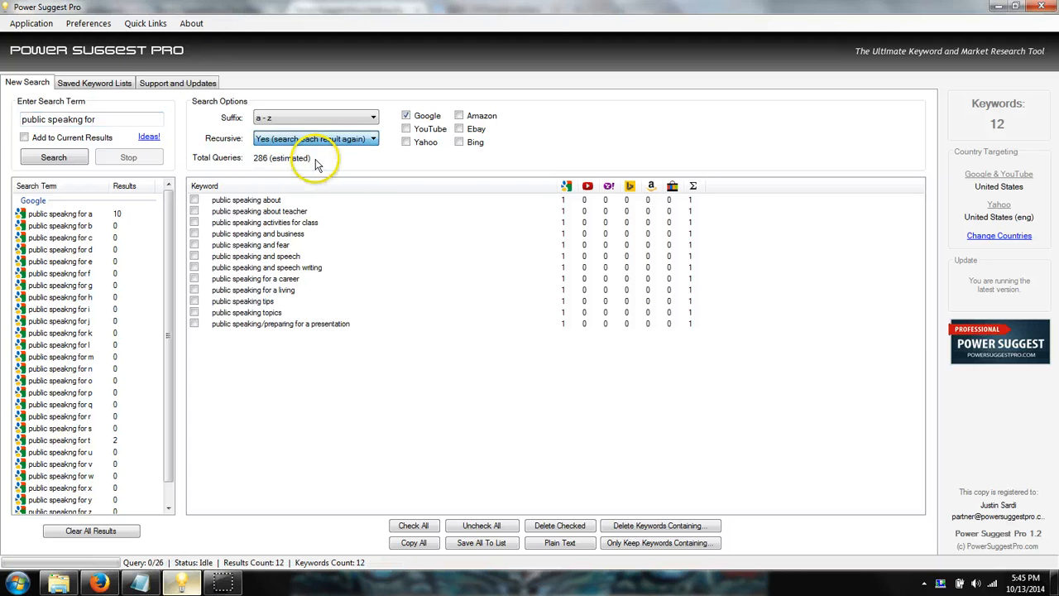
pyautogui.click(73, 163)
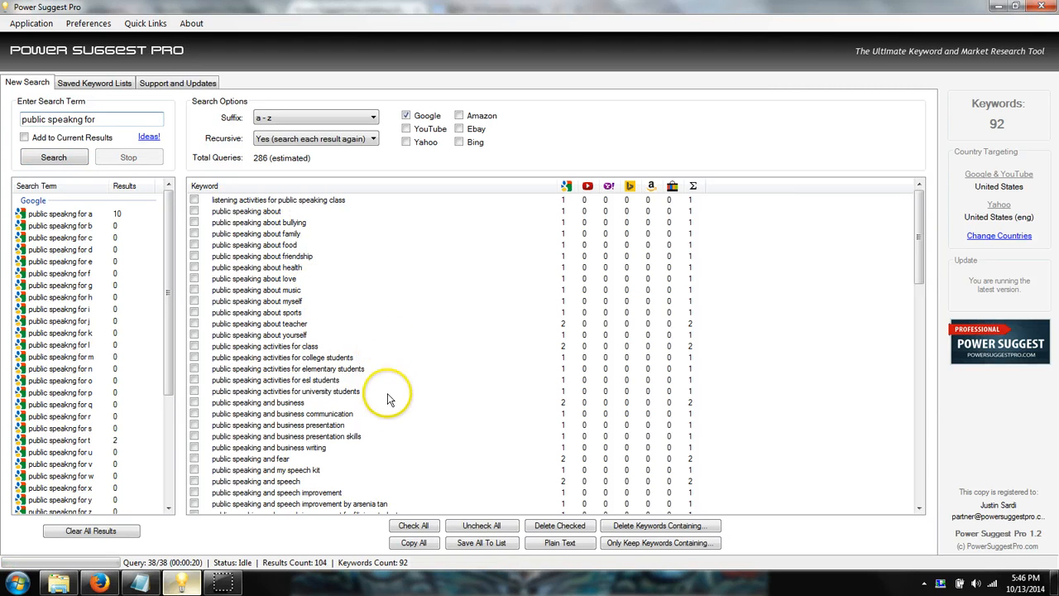
pyautogui.scroll(-2, 394, 402)
pyautogui.scroll(-1, 344, 411)
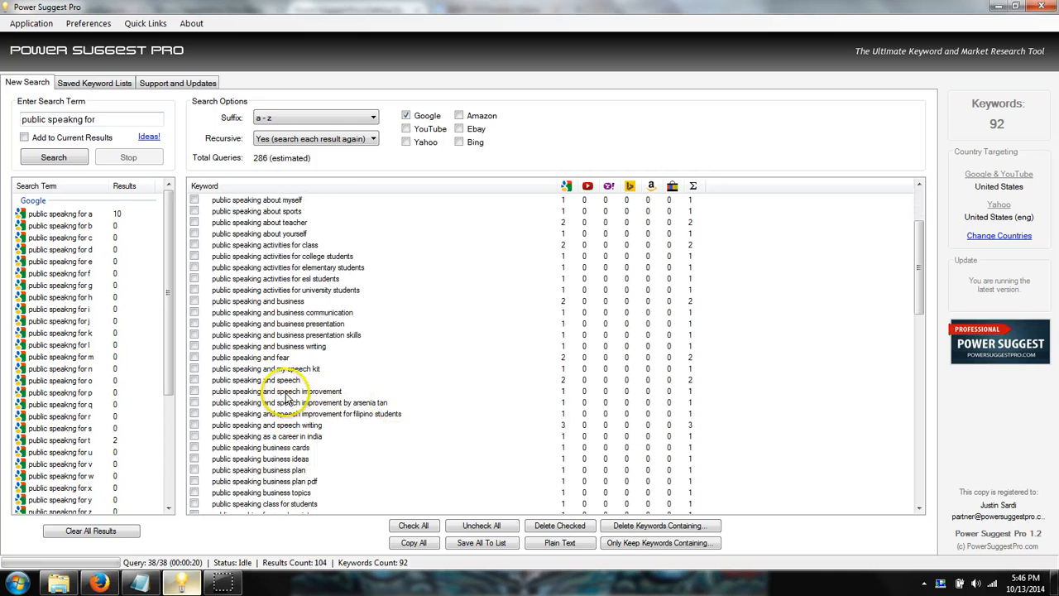
pyautogui.scroll(-4, 351, 411)
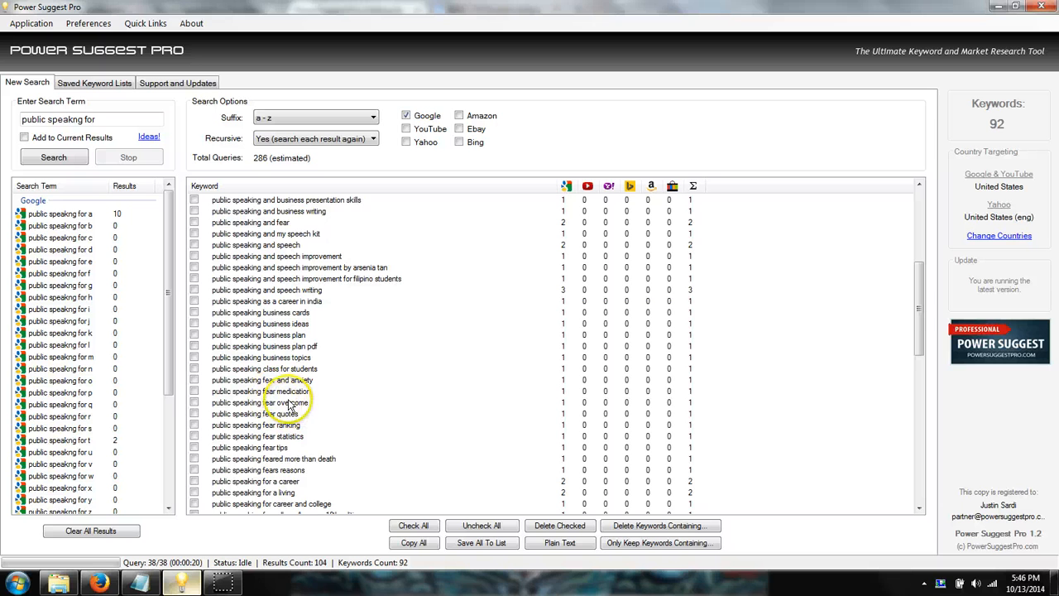
pyautogui.scroll(-5, 374, 439)
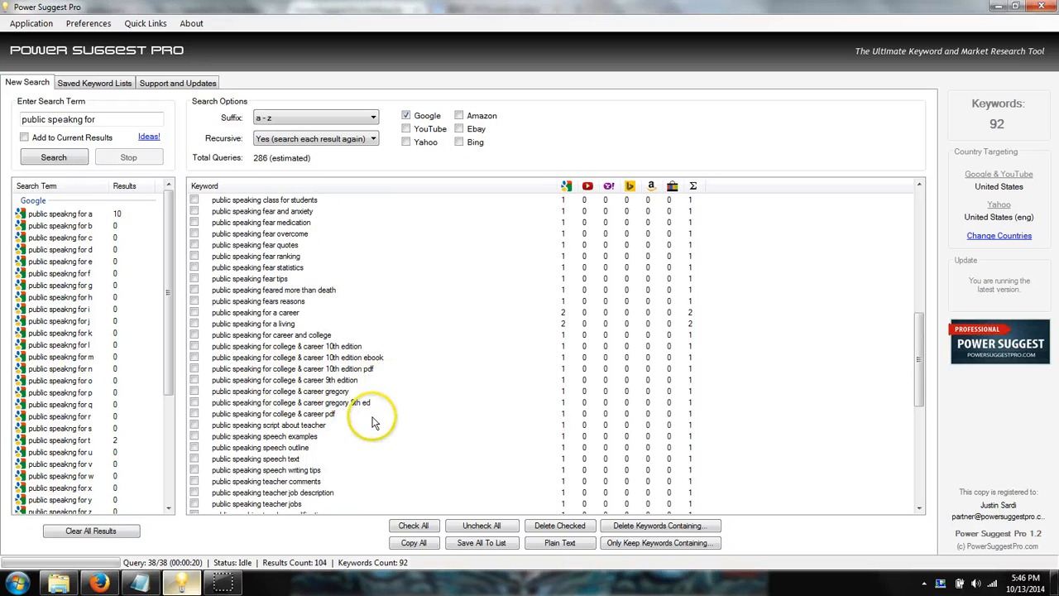
pyautogui.scroll(-6, 369, 418)
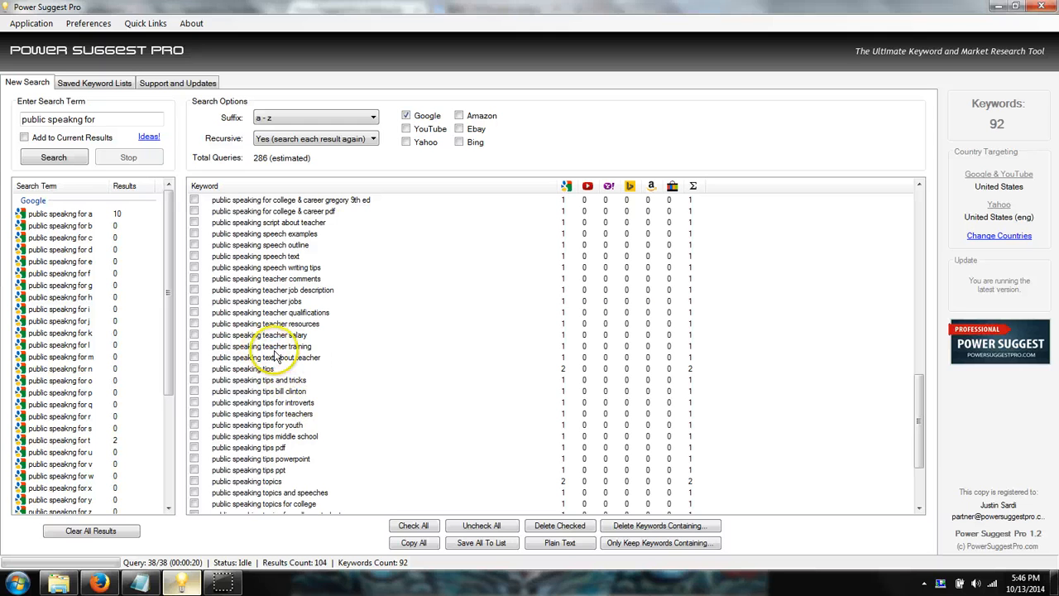
pyautogui.scroll(-3, 413, 447)
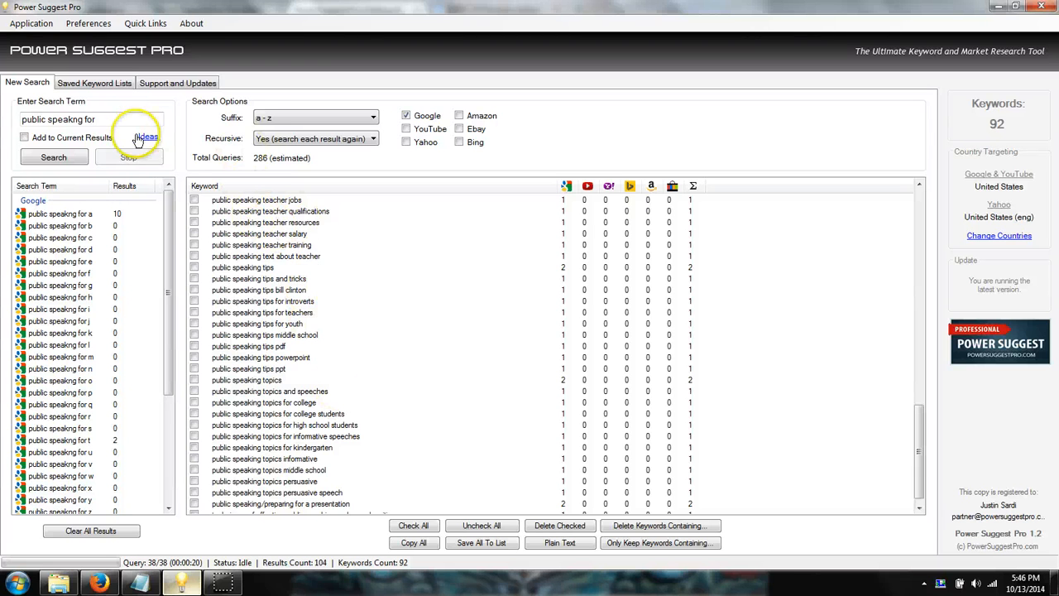
# Run a Google search for "how to stop" with recursive searching turned off, and stop the running search.
pyautogui.moveTo(132, 120); pyautogui.dragTo(23, 121)
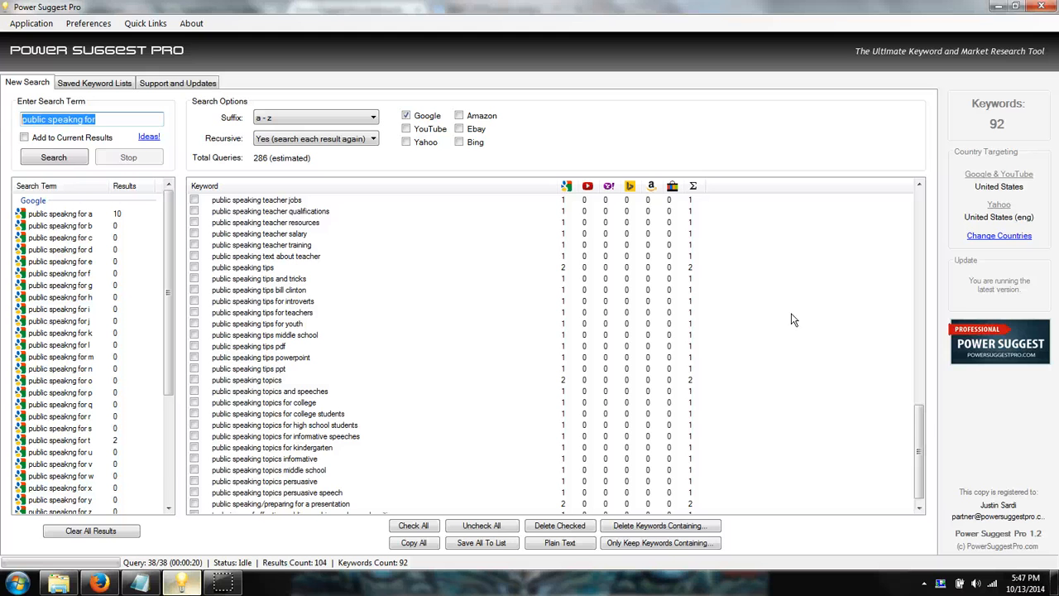
pyautogui.write('how to')
pyautogui.press('Return')
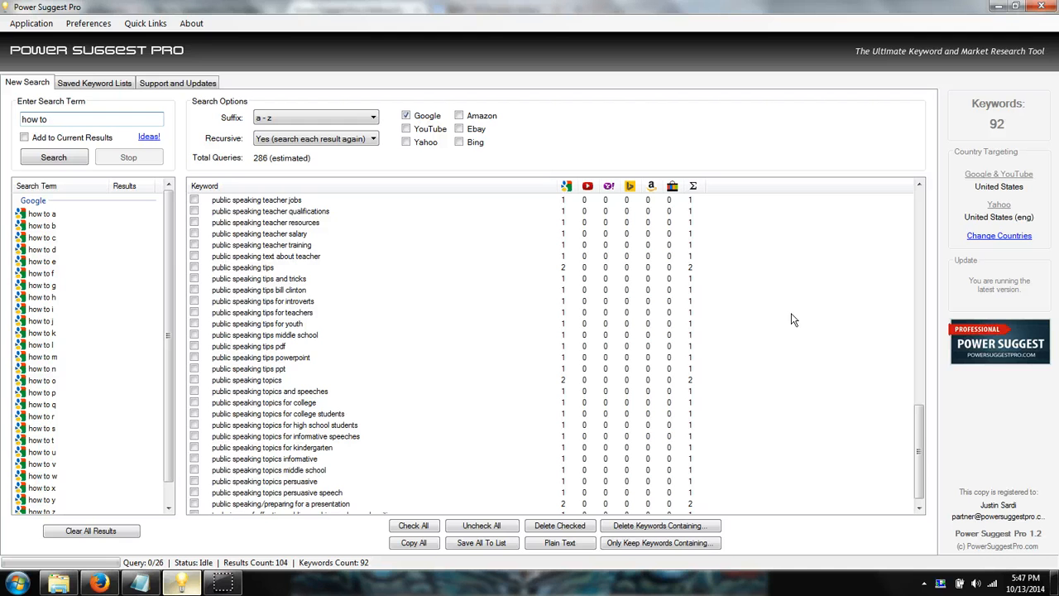
pyautogui.write('stop')
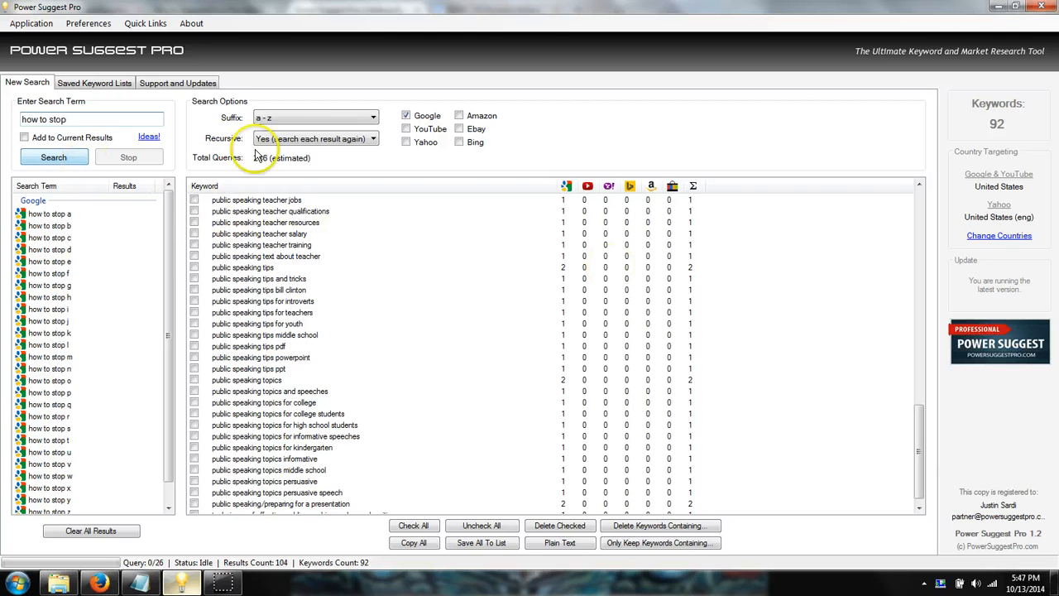
pyautogui.click(304, 140)
pyautogui.click(306, 163)
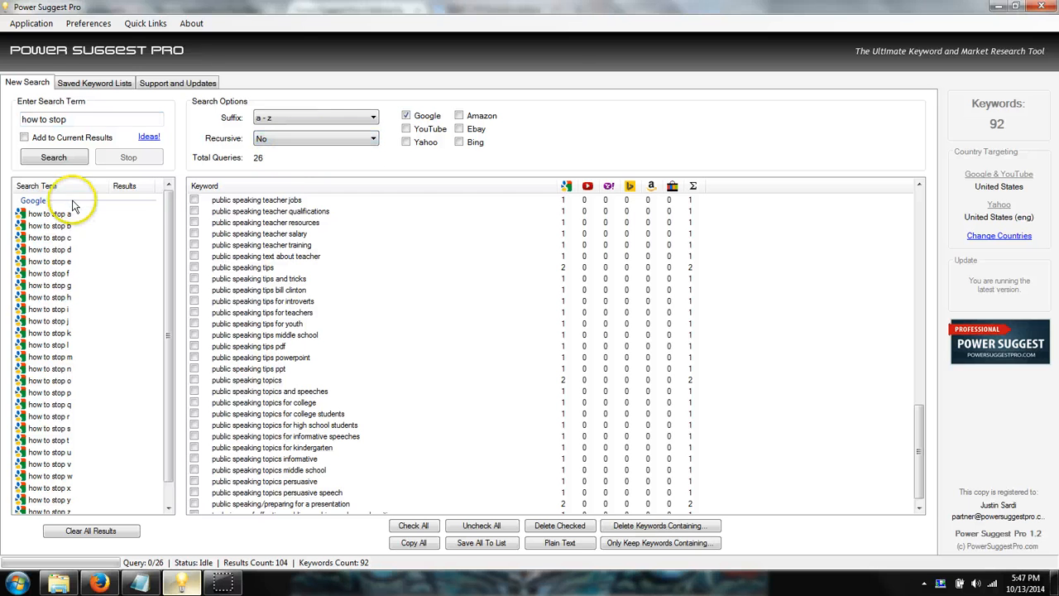
pyautogui.click(33, 160)
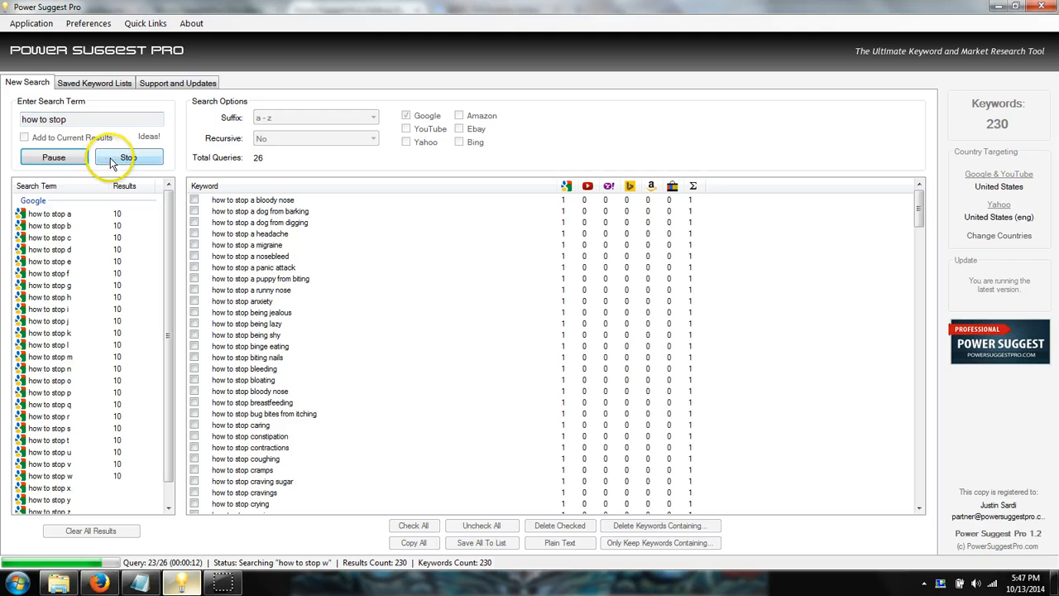
pyautogui.click(109, 158)
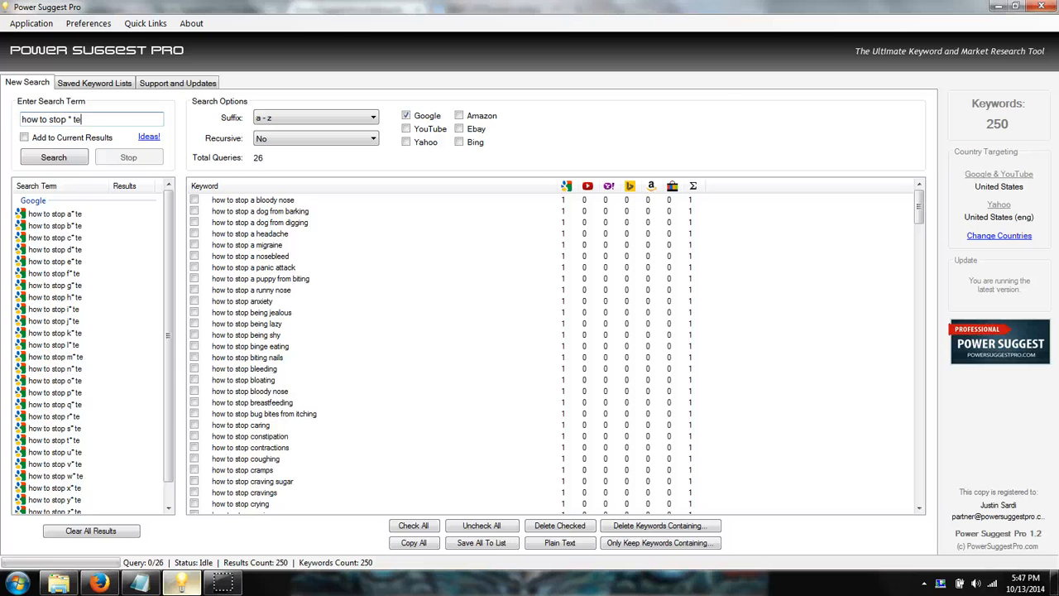
pyautogui.press('BackSpace')
pyautogui.press('BackSpace')
pyautogui.write('tenni')
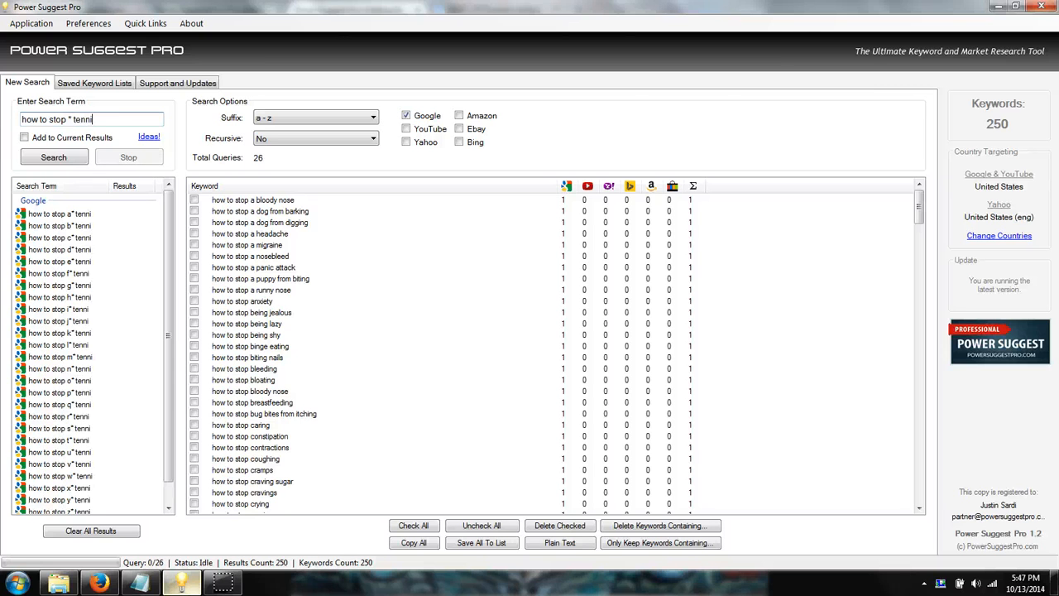
pyautogui.press('BackSpace')
pyautogui.press('BackSpace')
pyautogui.press('BackSpace')
pyautogui.press('BackSpace')
pyautogui.press('BackSpace')
# Complete the search term as "how to stop * dog" and run the Google search with the a - z suffix.
pyautogui.write('dog')
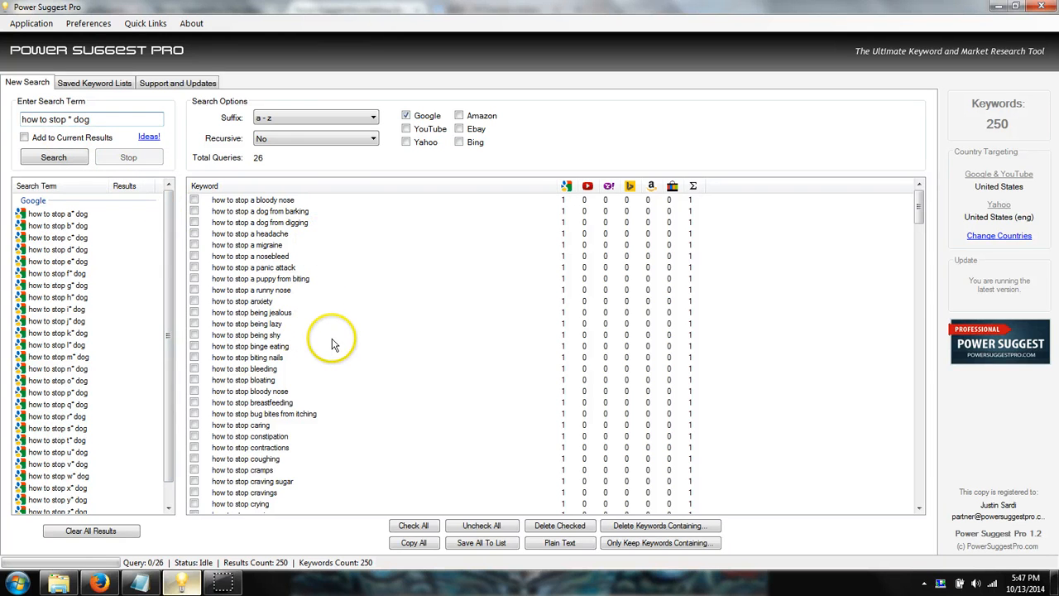
pyautogui.scroll(-2, 340, 325)
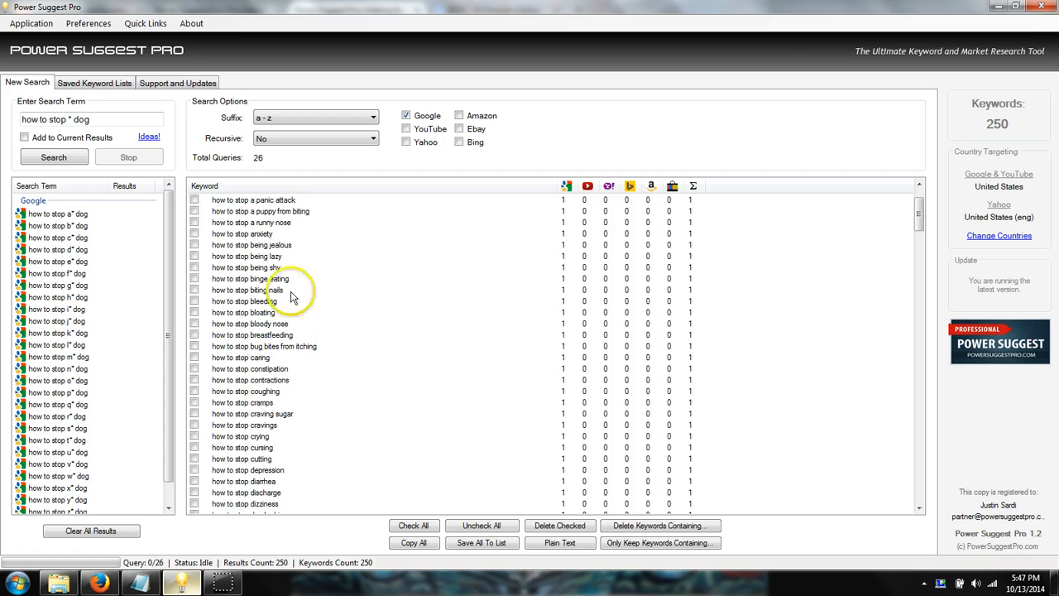
pyautogui.scroll(-2, 360, 341)
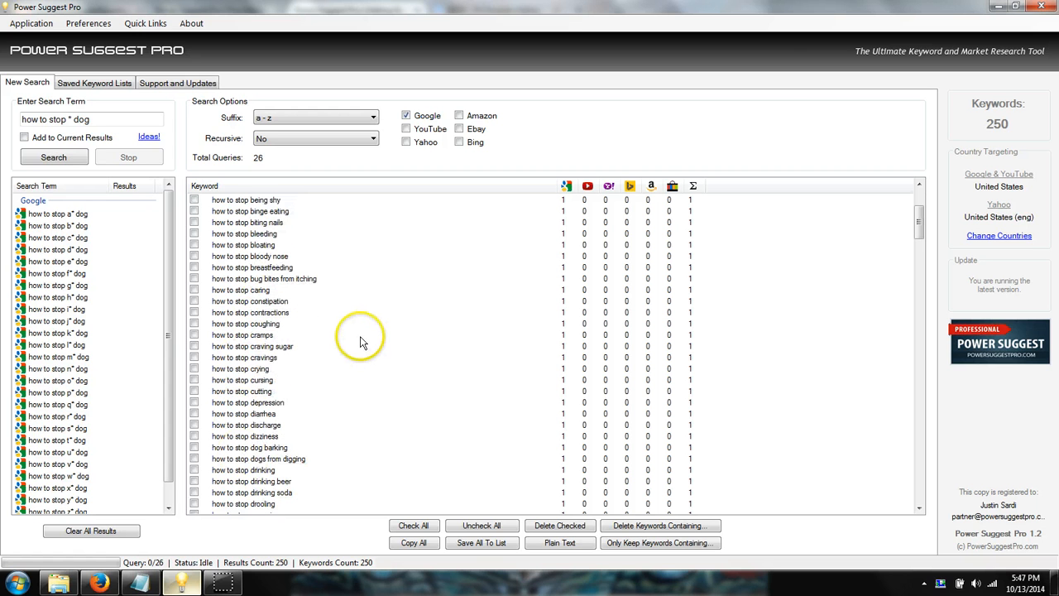
pyautogui.scroll(-2, 335, 394)
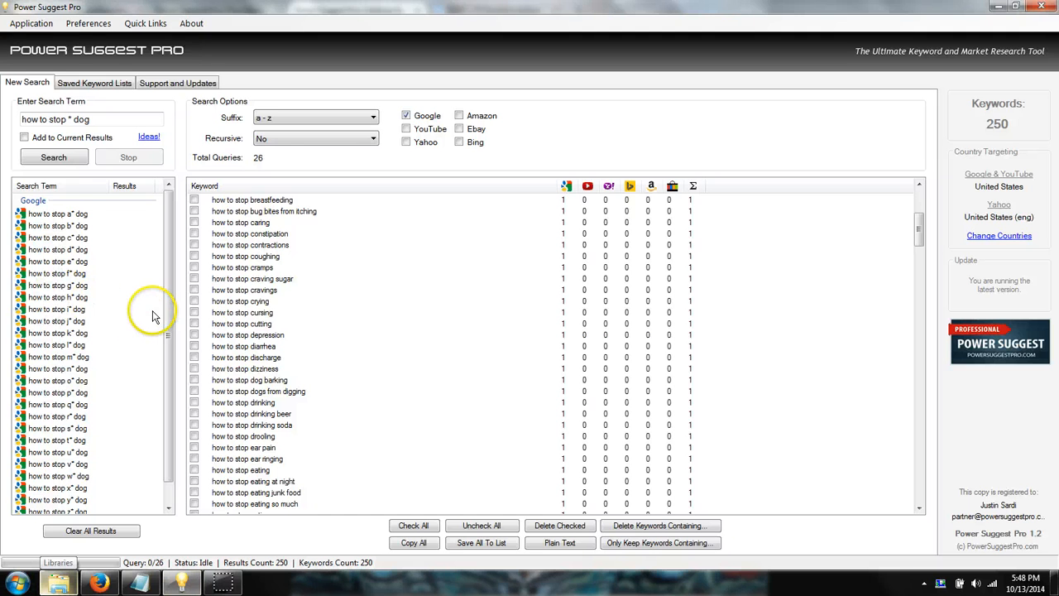
pyautogui.click(57, 159)
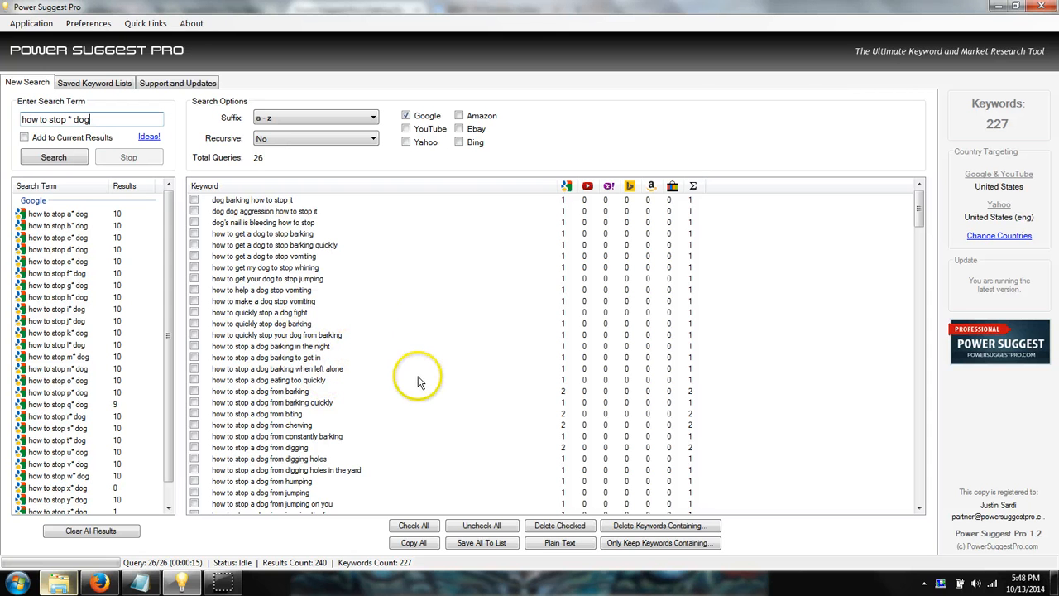
# Read through the "how to stop * dog" keywords for specific dog problems, highlighting "how to stop a dog from peeing when excited".
pyautogui.scroll(-3, 422, 387)
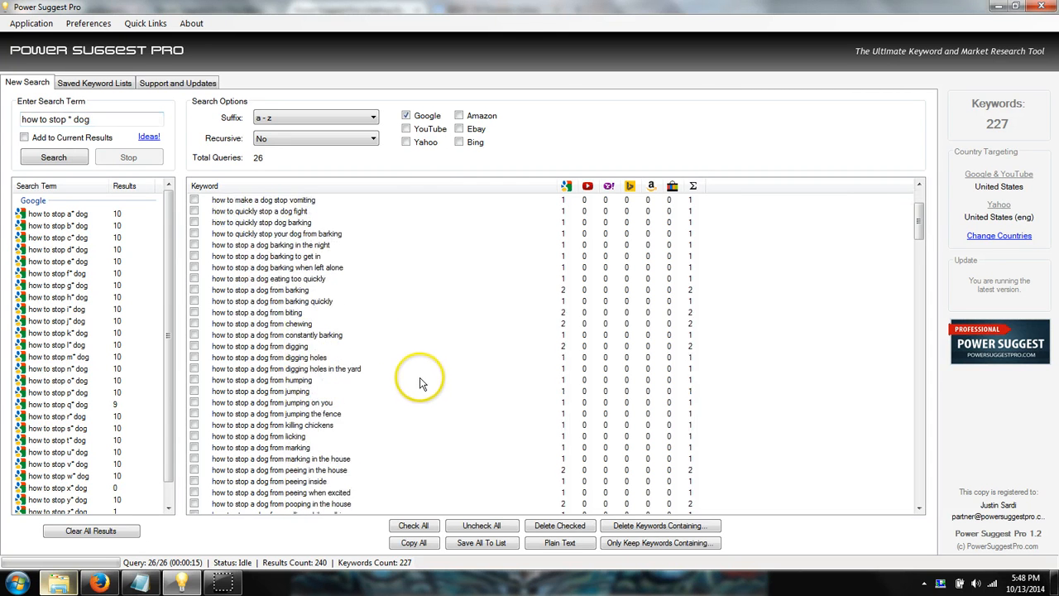
pyautogui.click(326, 426)
pyautogui.click(372, 426)
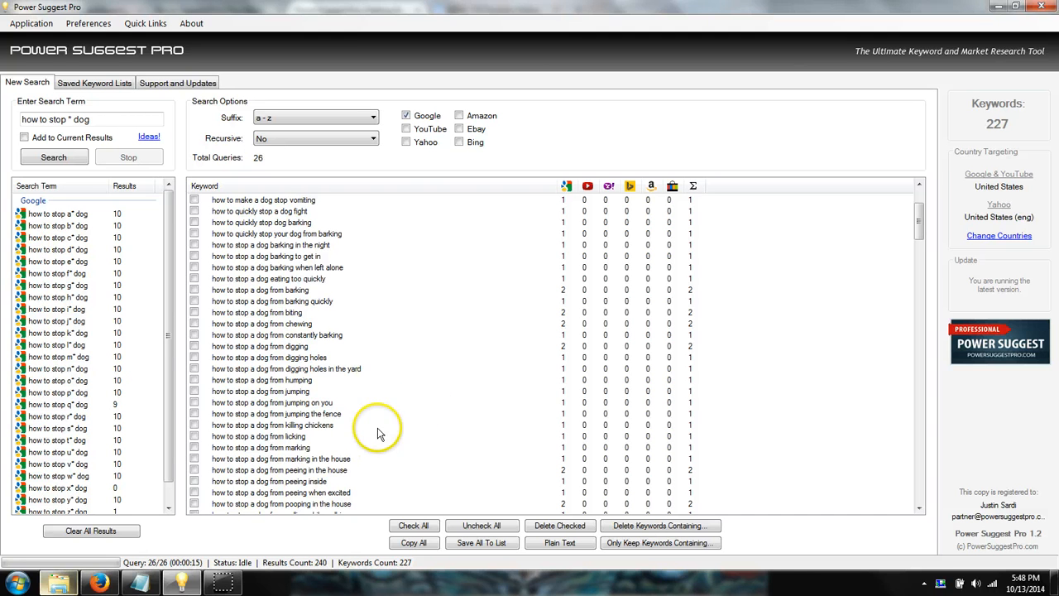
pyautogui.scroll(-4, 405, 436)
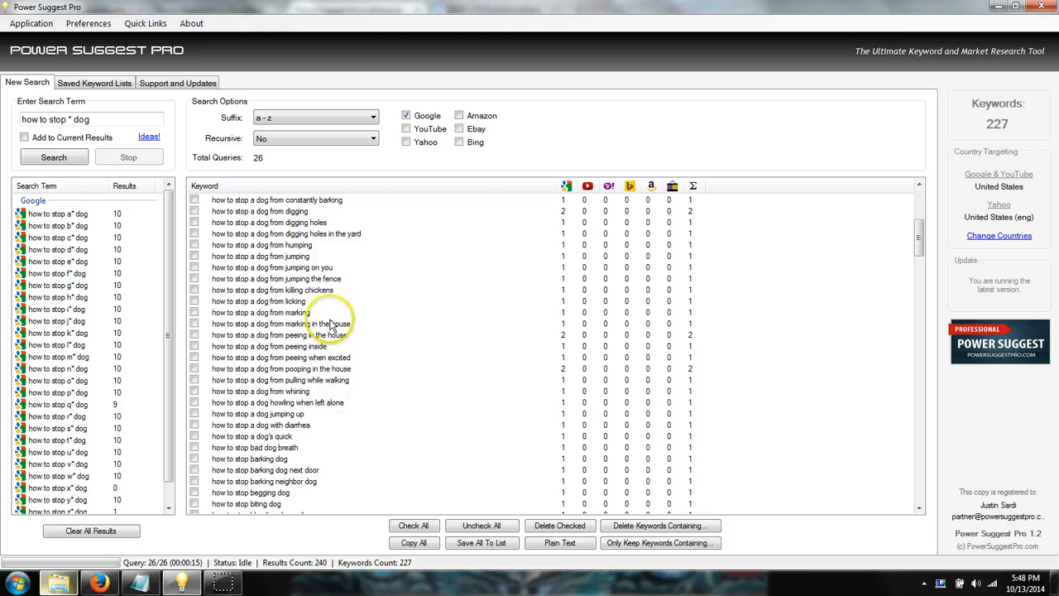
pyautogui.click(321, 357)
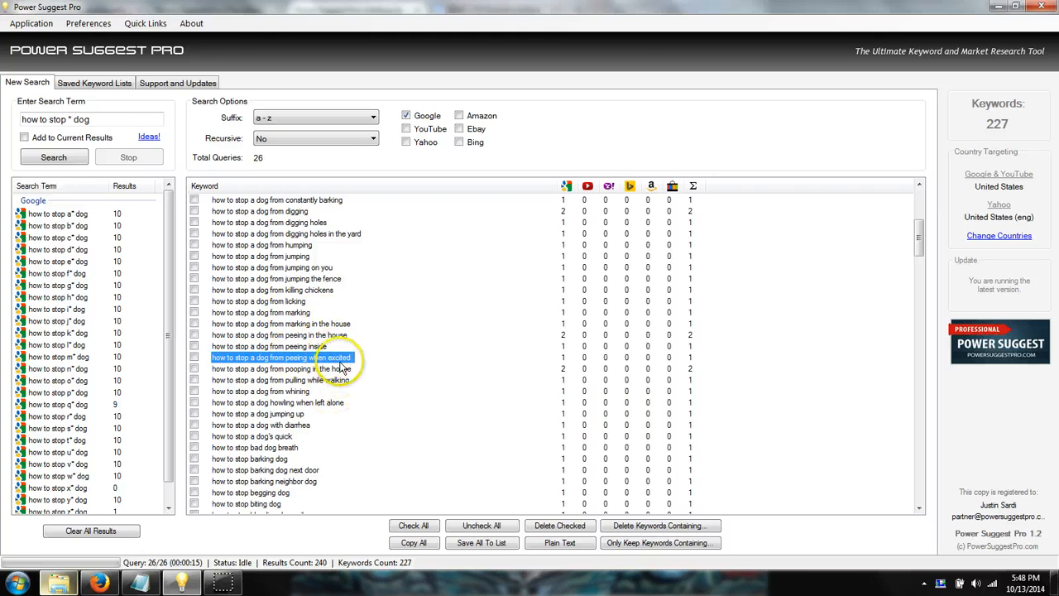
pyautogui.scroll(-8, 387, 379)
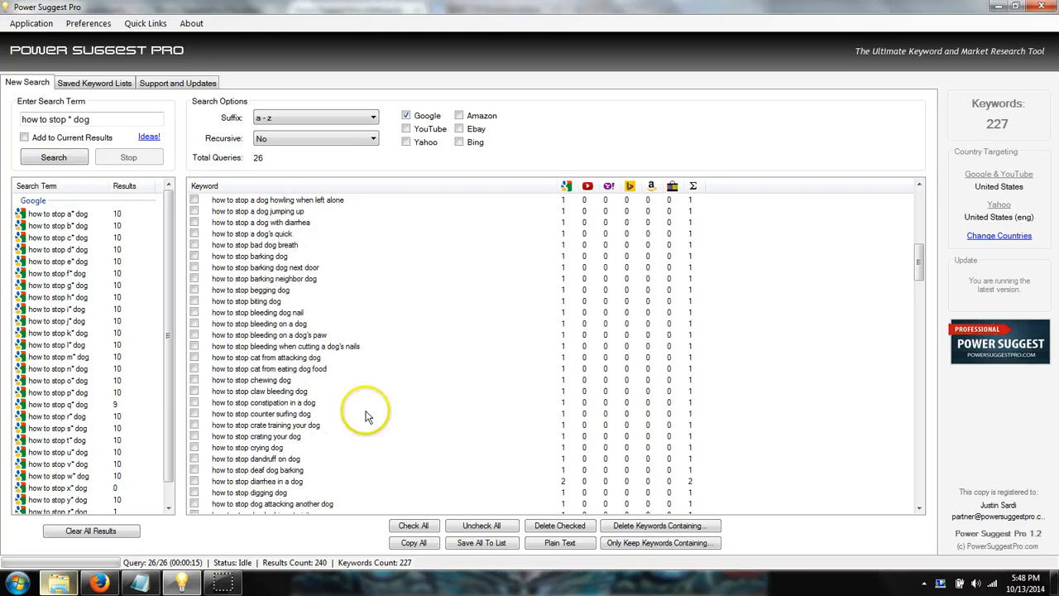
pyautogui.scroll(-15, 311, 419)
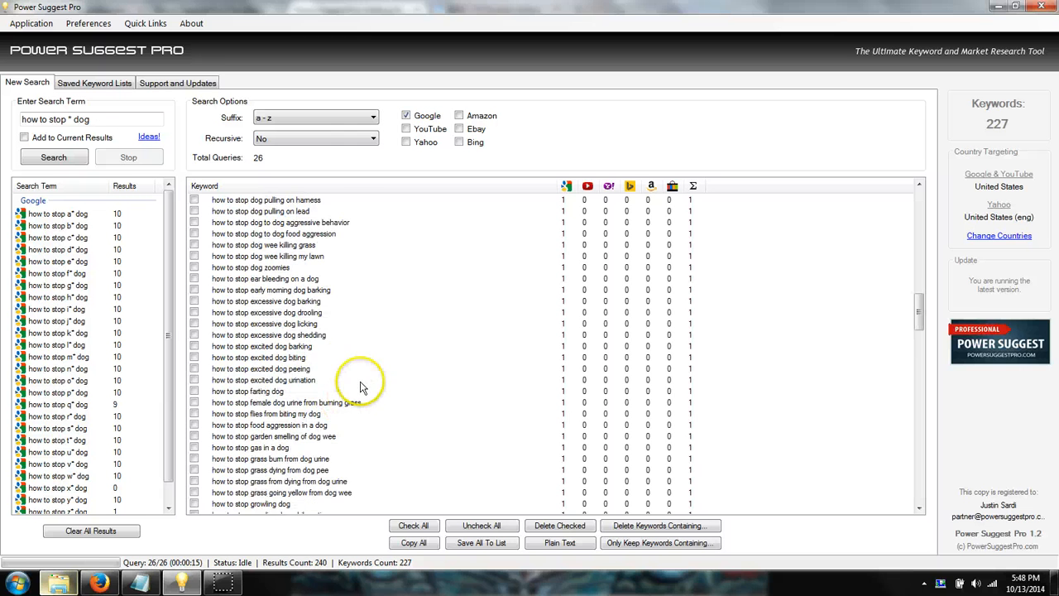
pyautogui.scroll(-20, 361, 443)
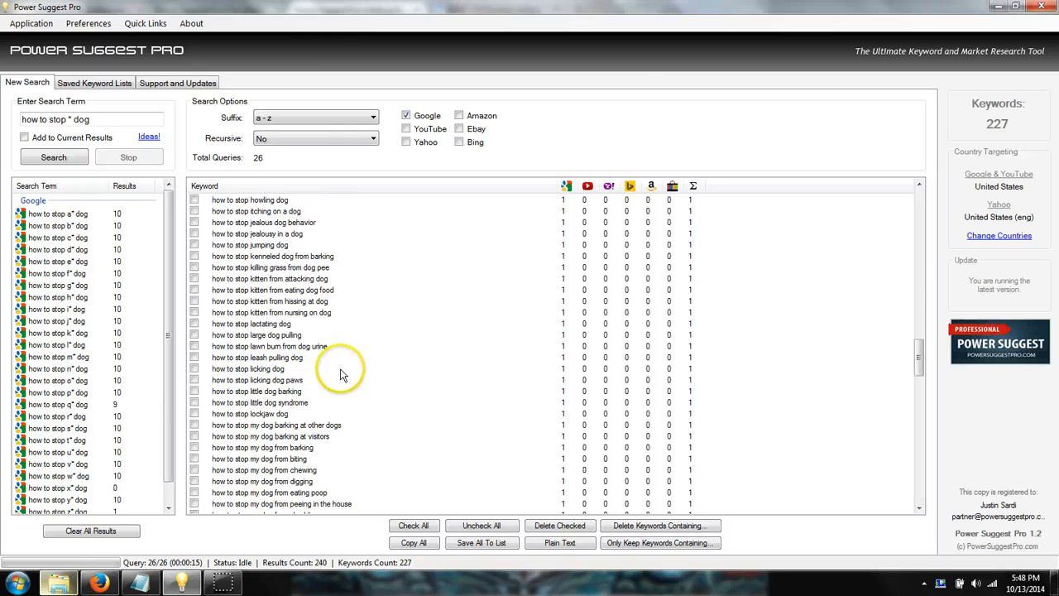
pyautogui.scroll(-5, 348, 396)
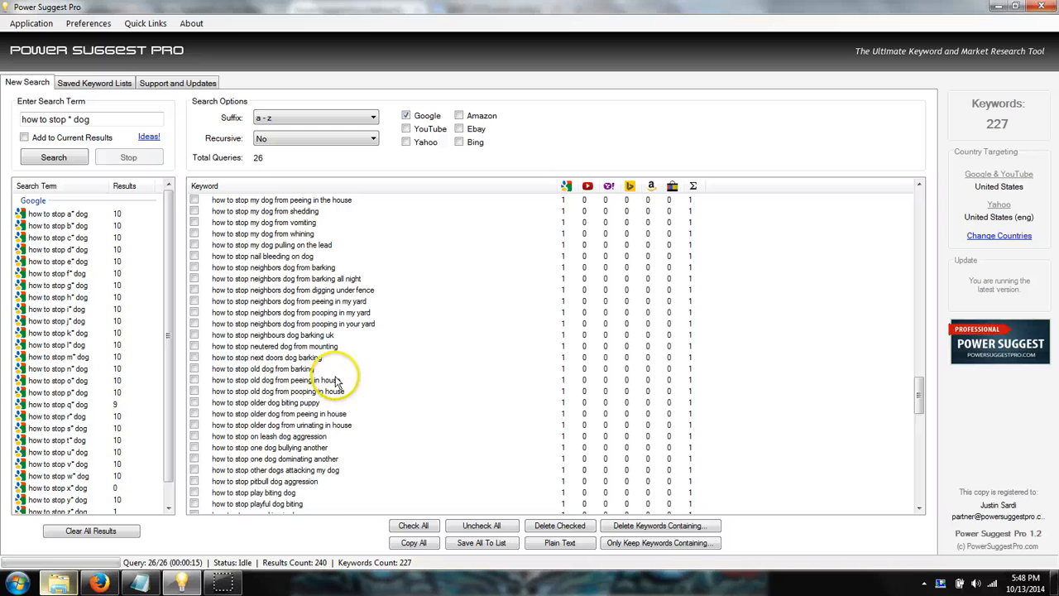
pyautogui.scroll(-5, 364, 405)
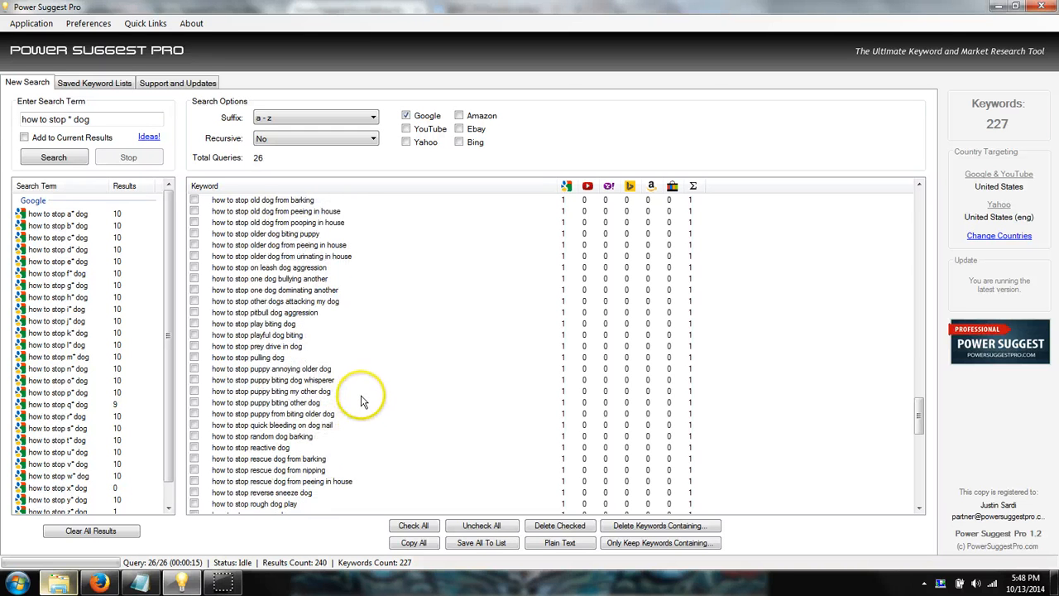
pyautogui.scroll(-4, 364, 380)
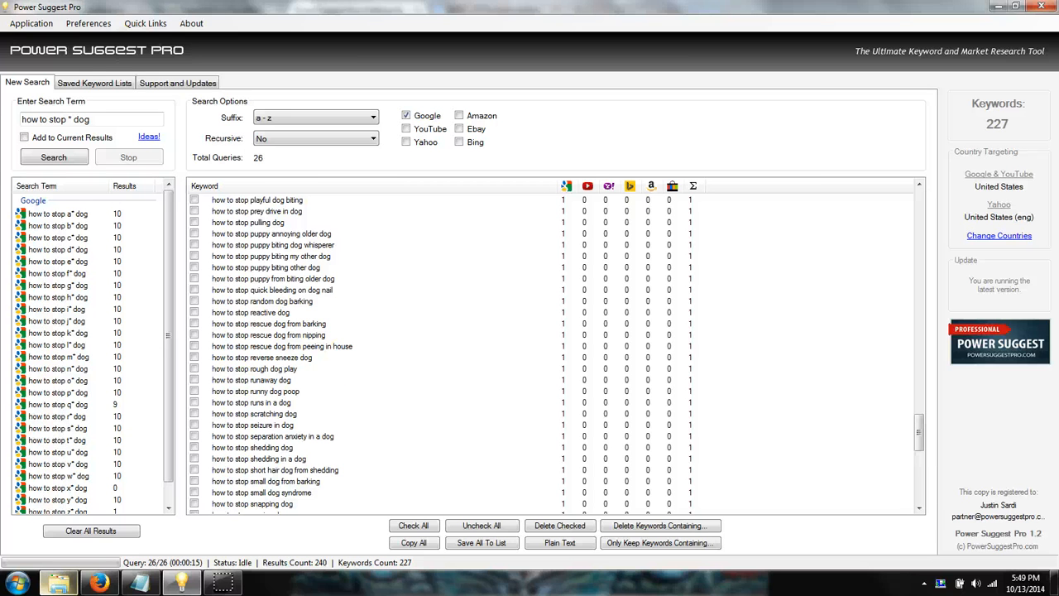
# Replace the search term with "* that works diet" and run the Google search.
pyautogui.moveTo(91, 120); pyautogui.dragTo(7, 124)
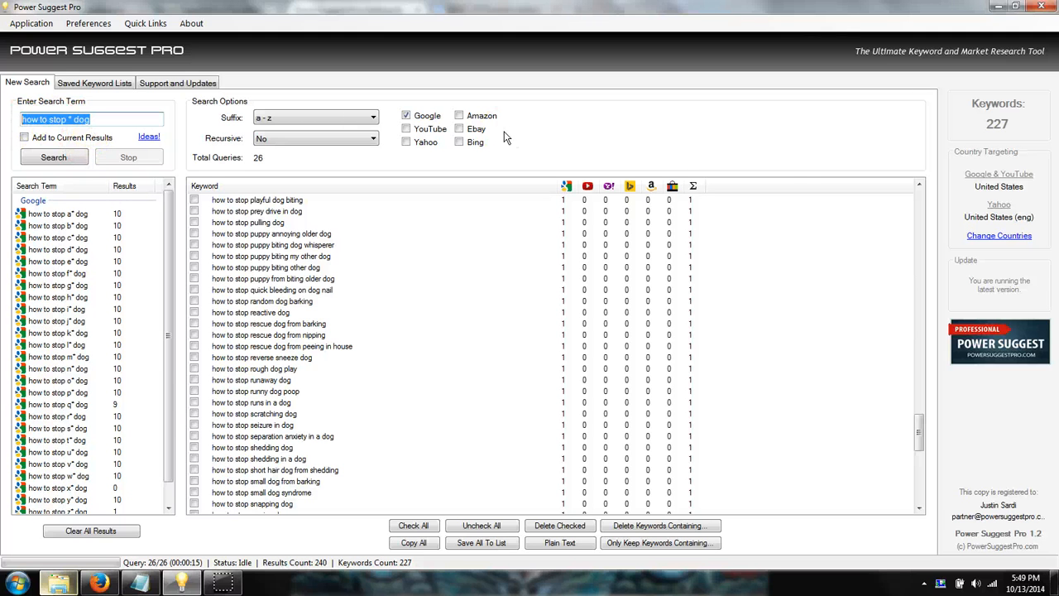
pyautogui.write('*')
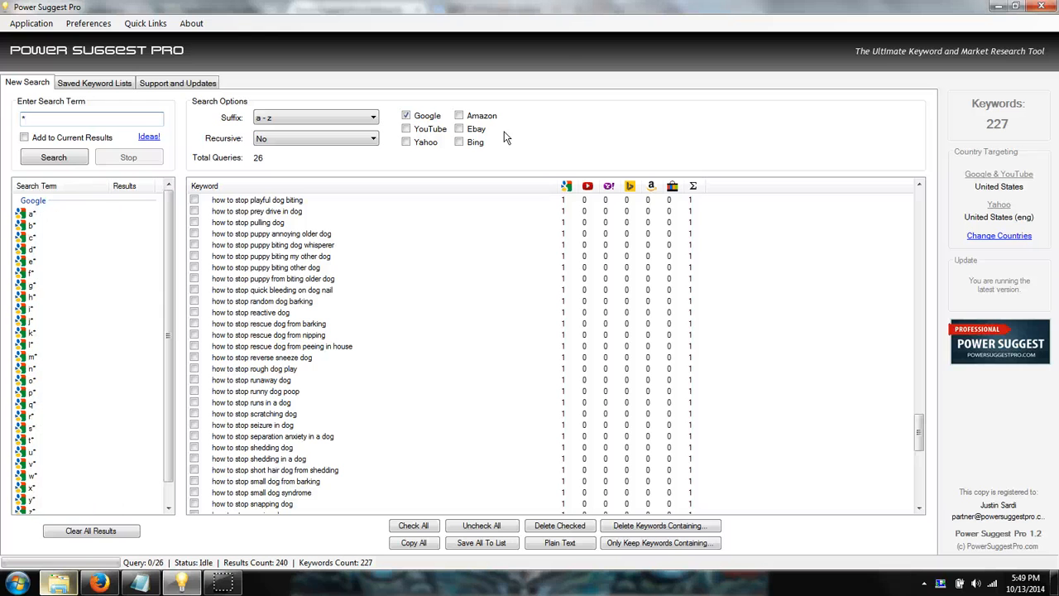
pyautogui.write(' that works')
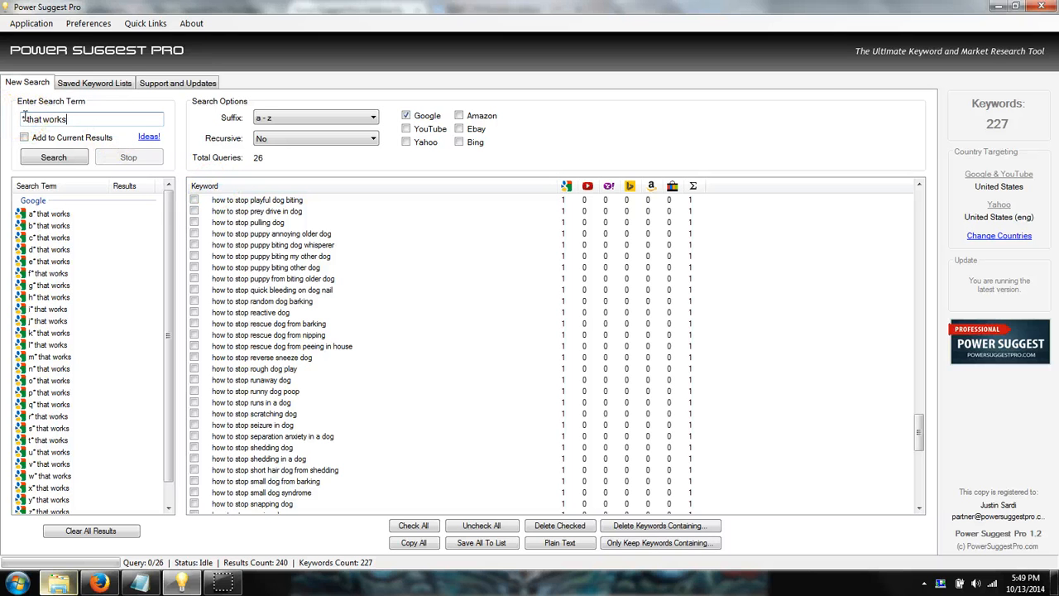
pyautogui.click(66, 121)
pyautogui.write('diet')
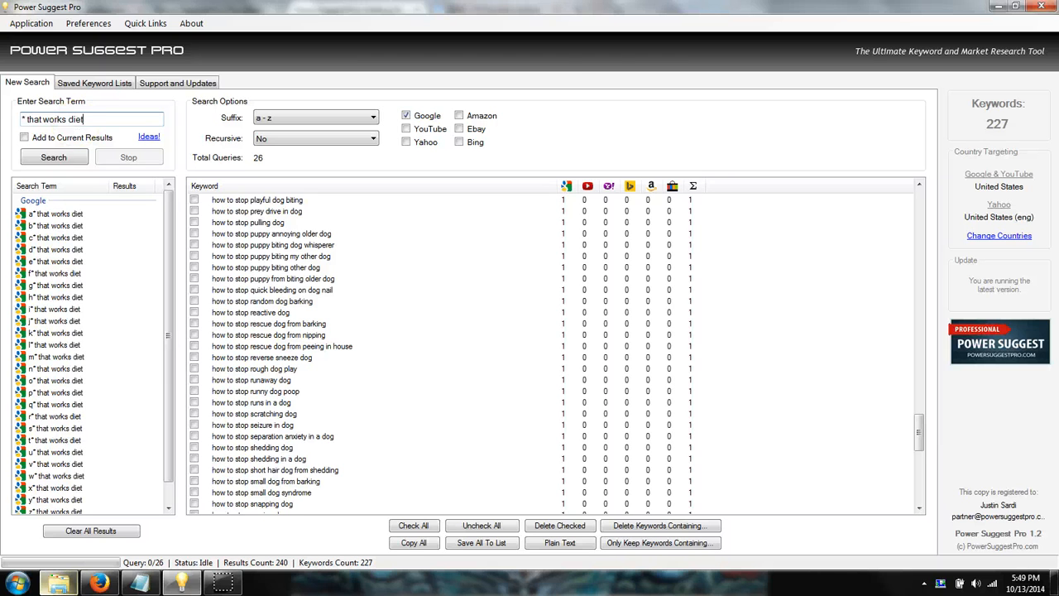
pyautogui.click(54, 157)
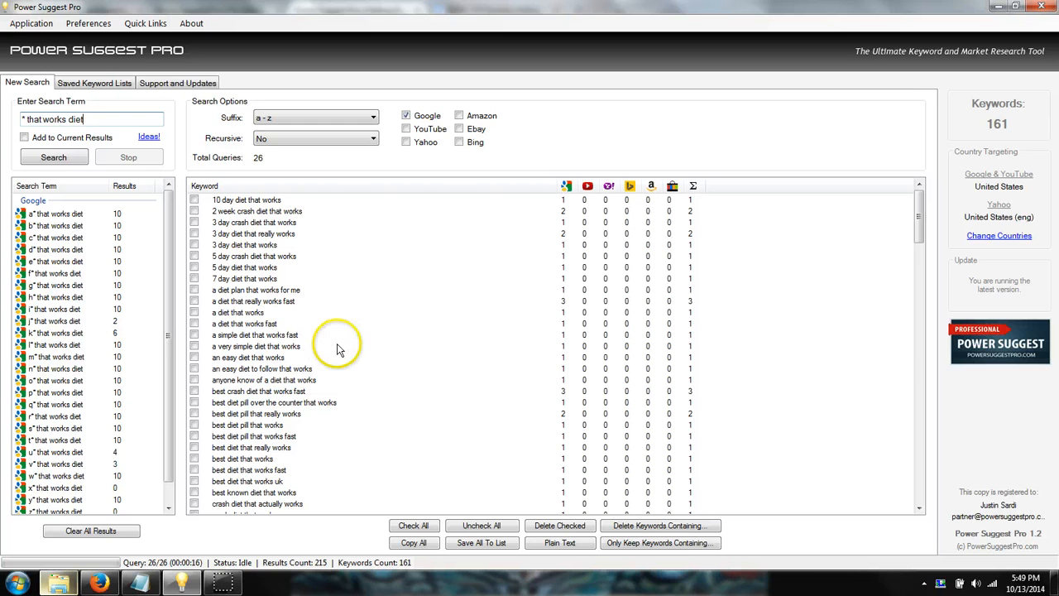
# Browse the whole "* that works diet" keyword list, then go back to the "i need a diet" phrases.
pyautogui.scroll(-10, 343, 424)
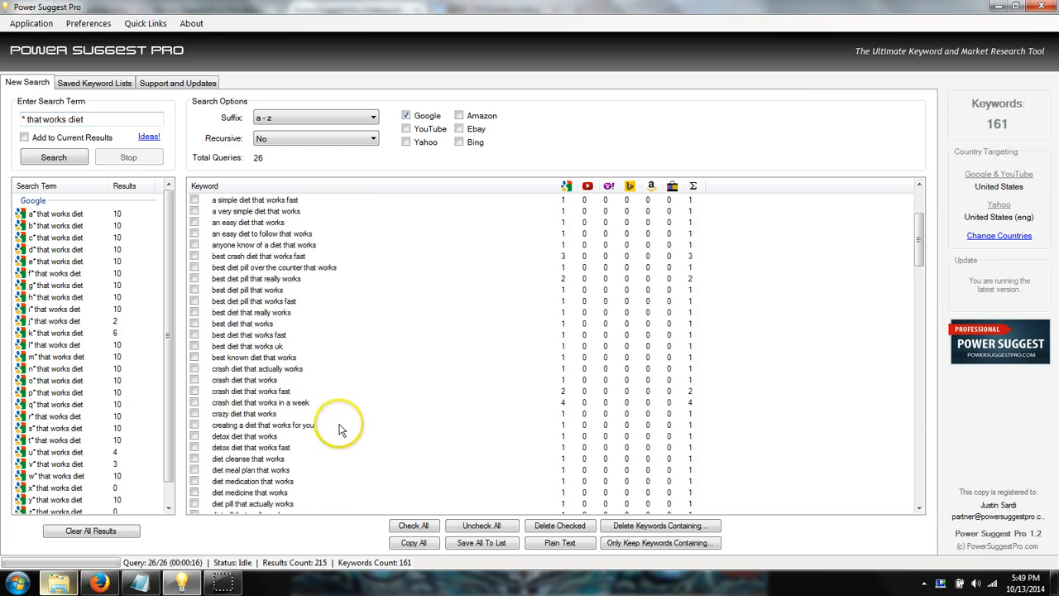
pyautogui.scroll(-3, 359, 405)
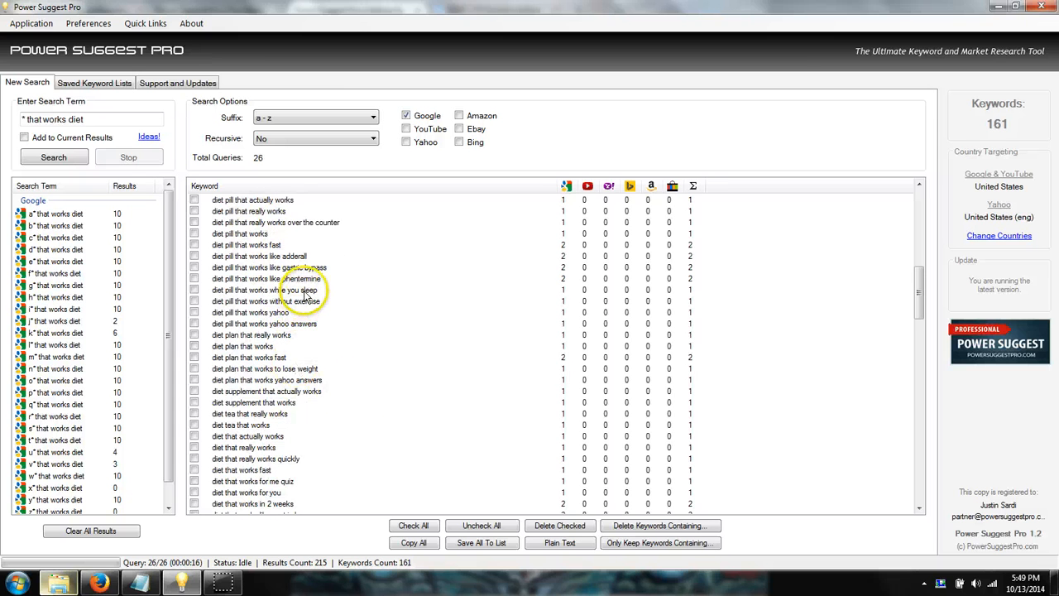
pyautogui.scroll(-4, 339, 397)
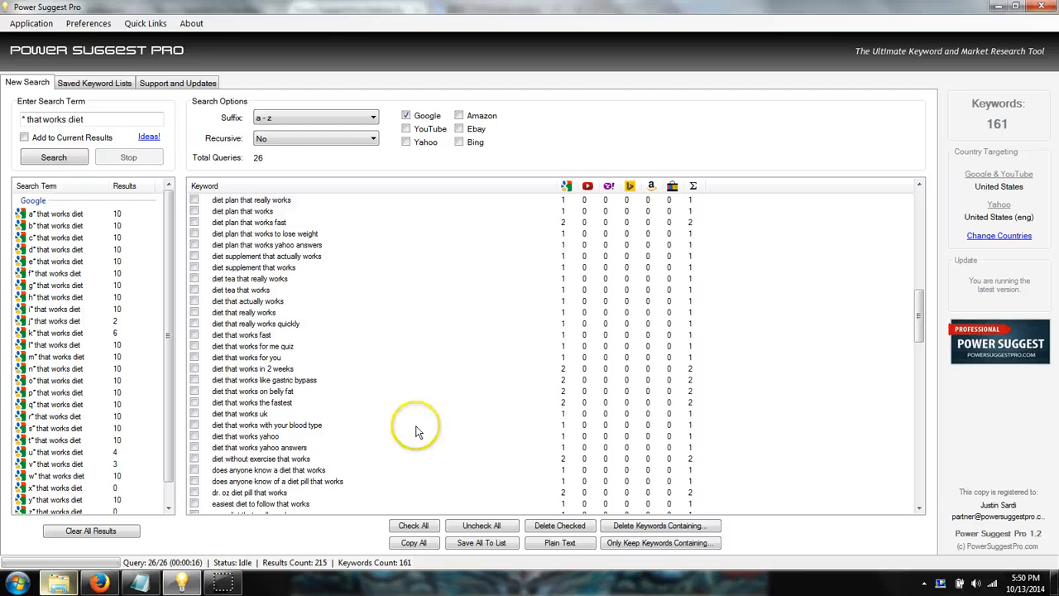
pyautogui.scroll(-5, 418, 389)
pyautogui.scroll(-5, 420, 366)
pyautogui.scroll(-1, 419, 367)
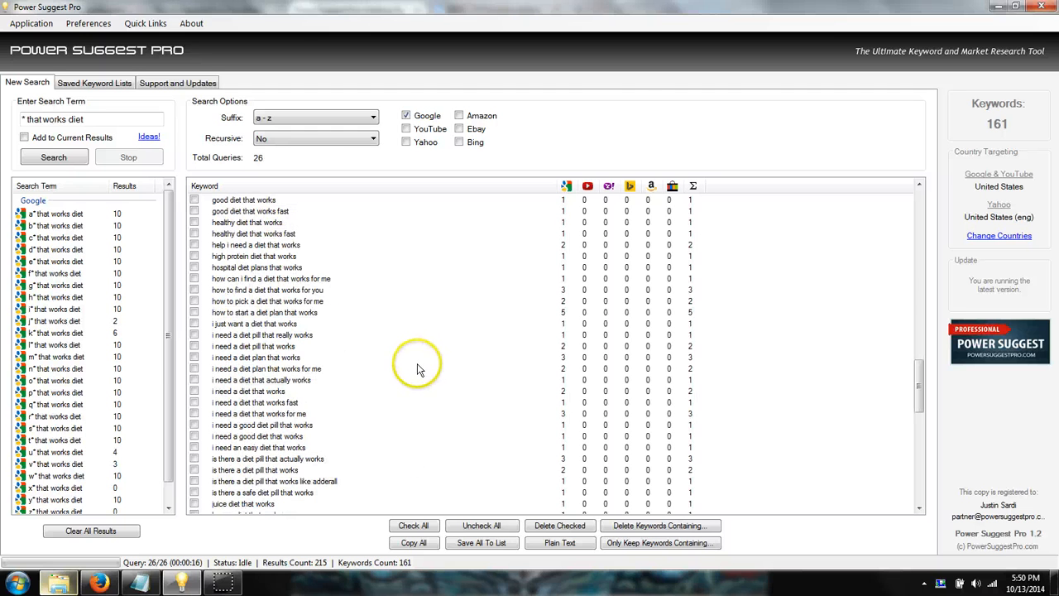
pyautogui.scroll(-7, 390, 442)
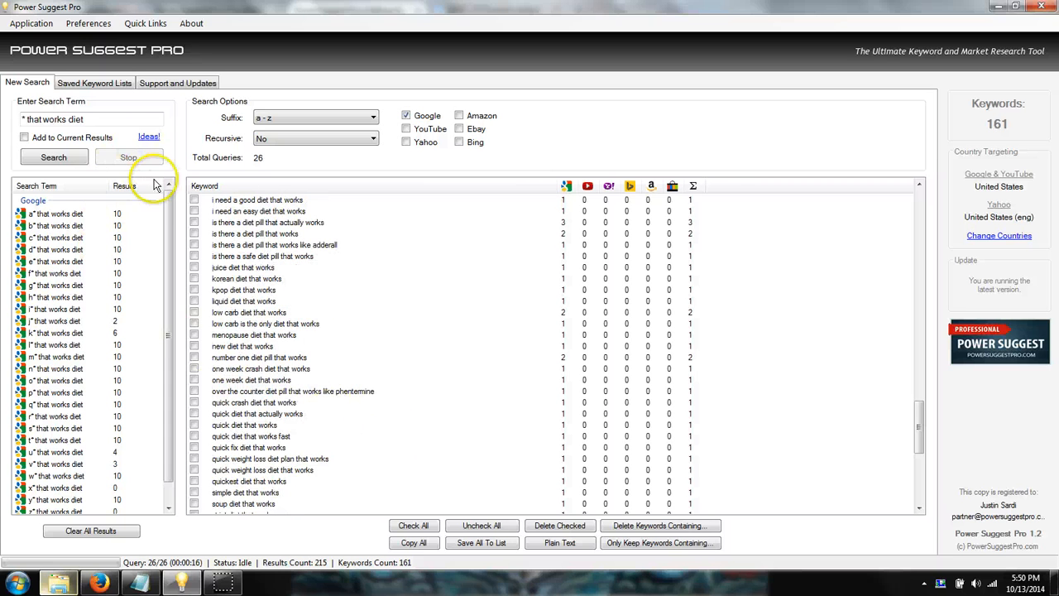
pyautogui.scroll(-2, 381, 439)
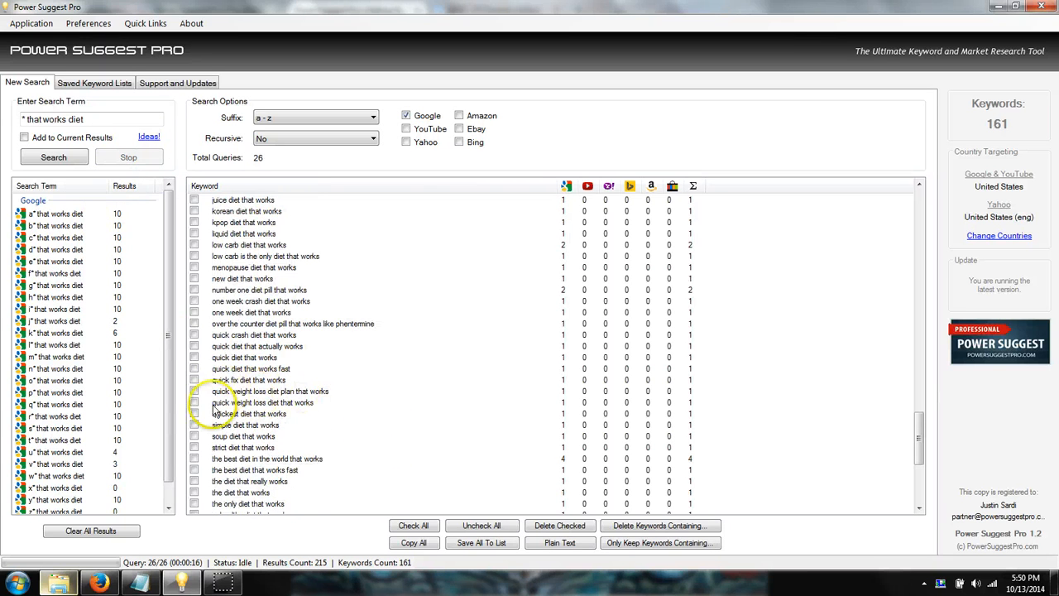
pyautogui.scroll(-5, 342, 438)
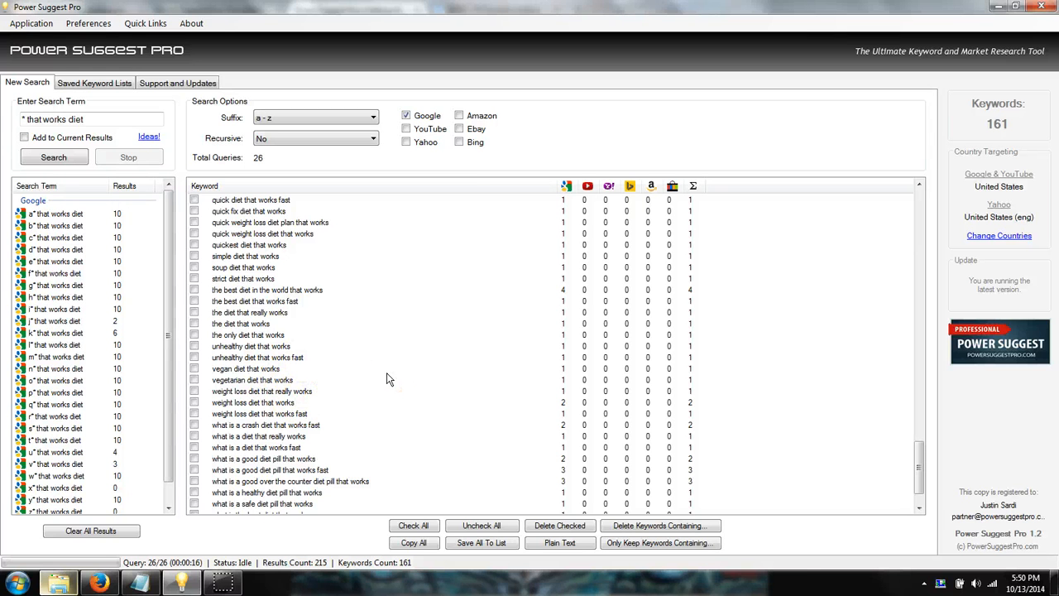
pyautogui.scroll(-2, 387, 374)
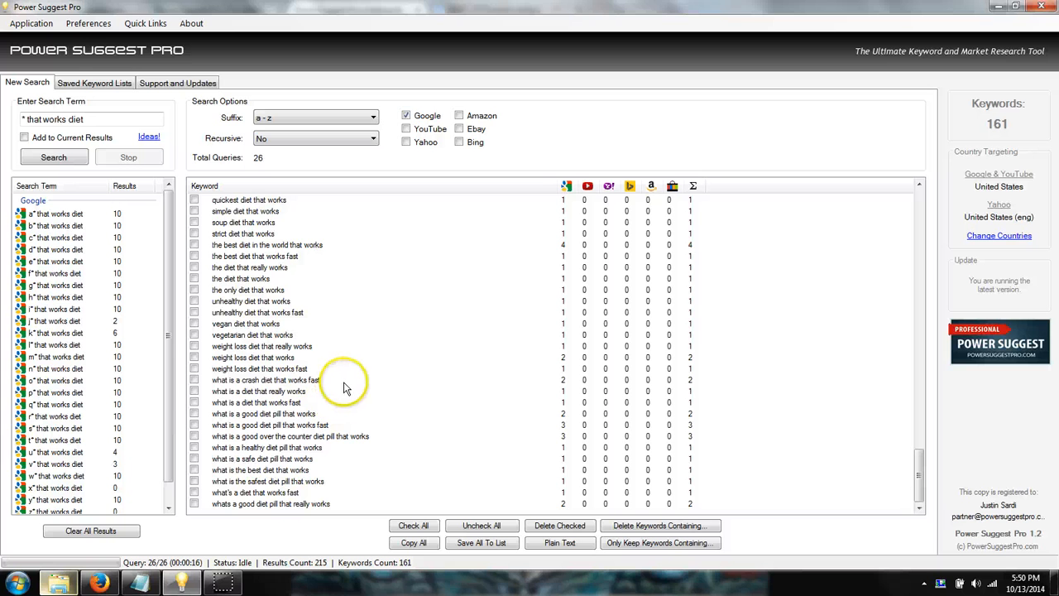
pyautogui.scroll(7, 397, 405)
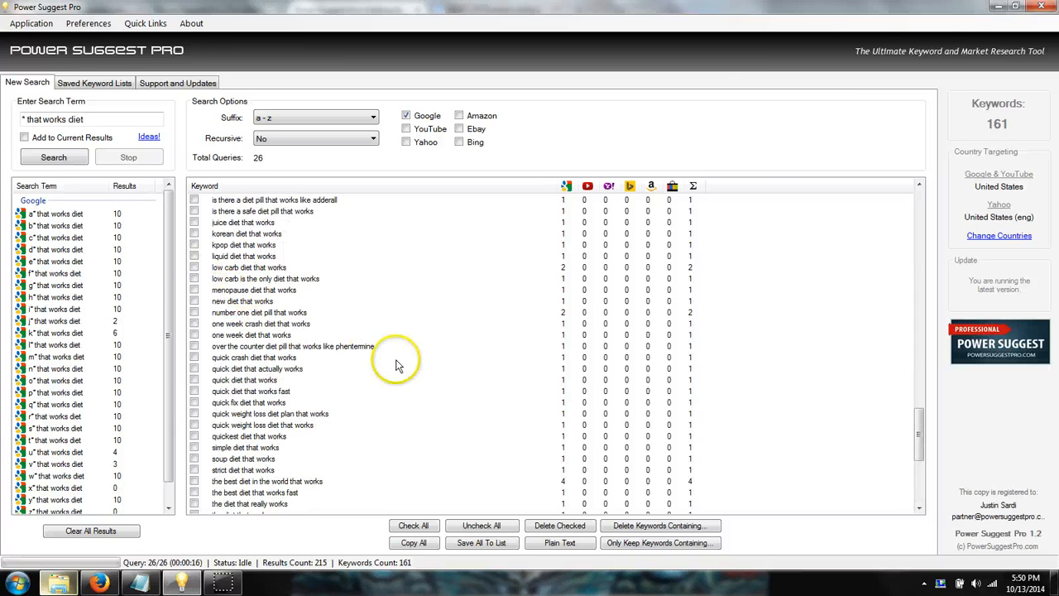
pyautogui.scroll(7, 397, 357)
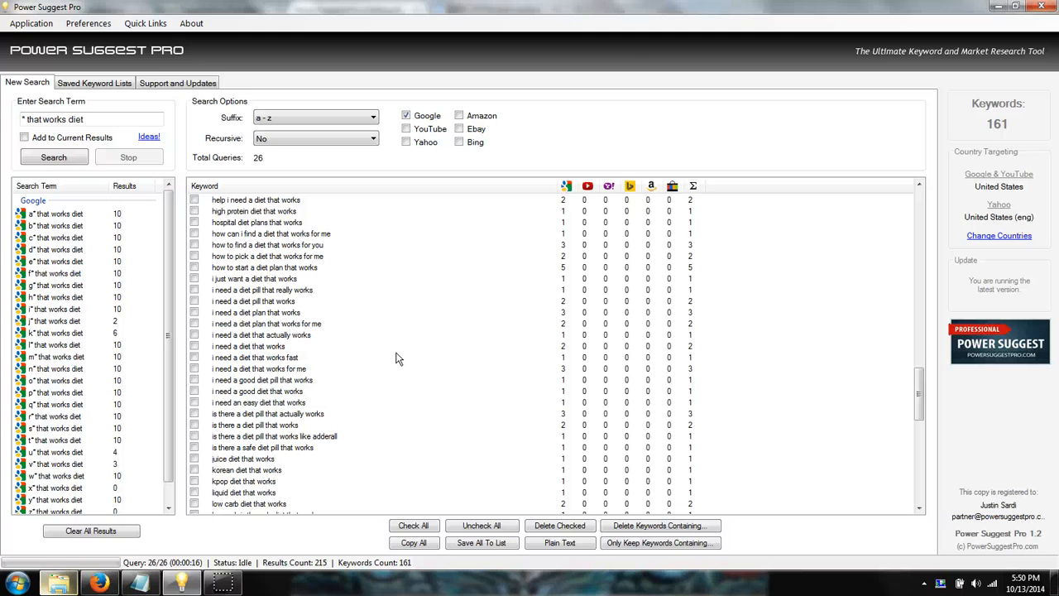
pyautogui.click(395, 355)
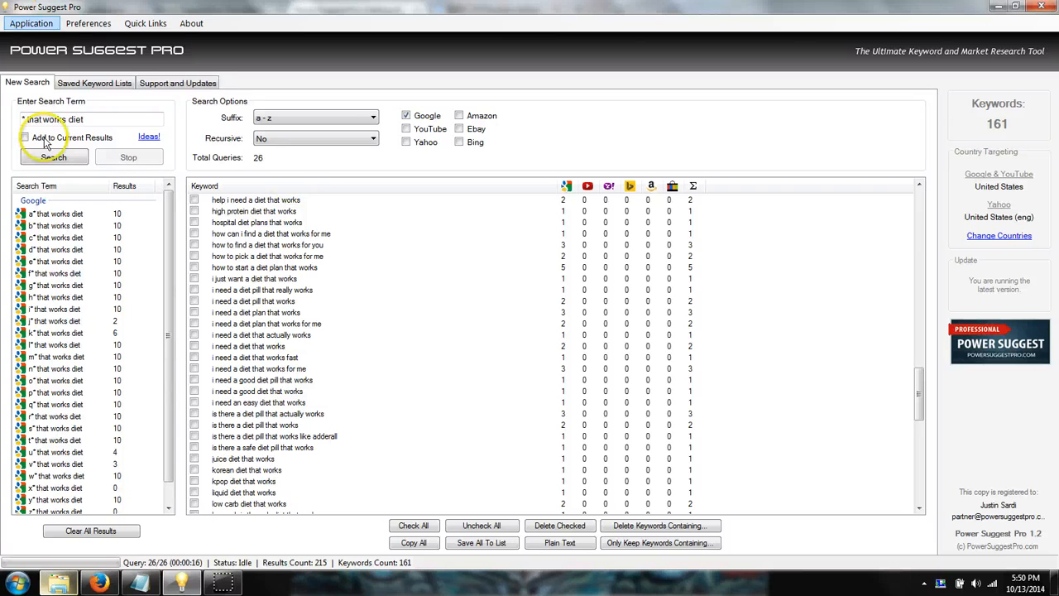
# Replace the search term with "is running * good for you" and run the Google search with the a - z suffix.
pyautogui.moveTo(93, 119); pyautogui.dragTo(14, 129)
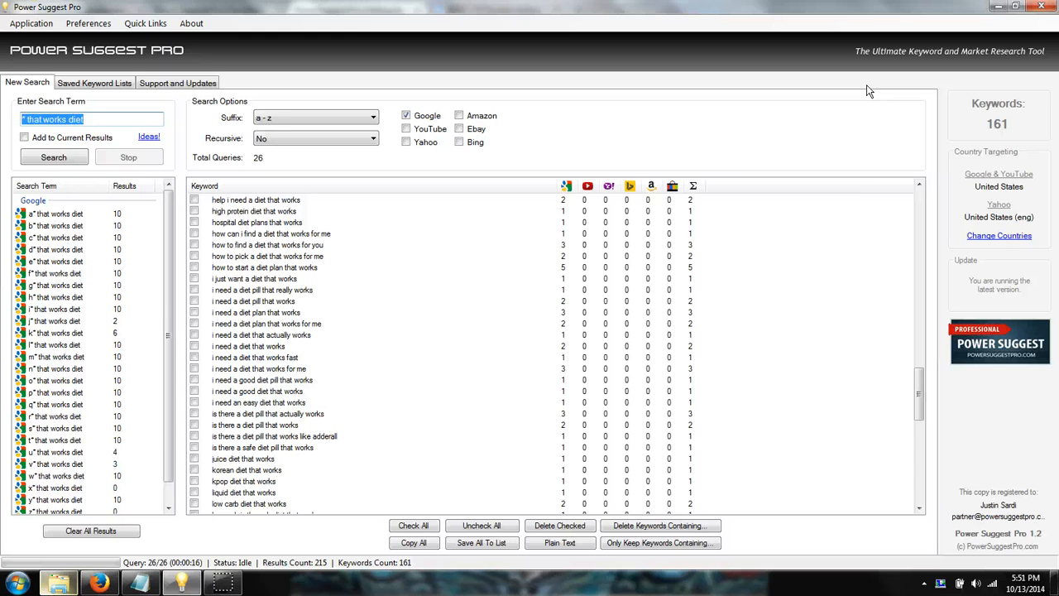
pyautogui.write('i')
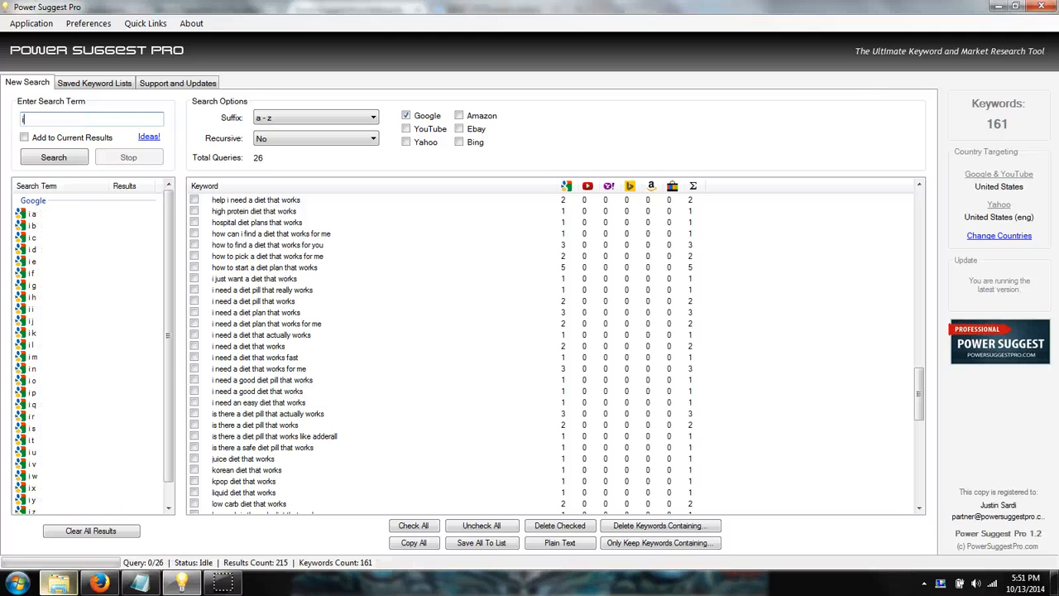
pyautogui.write('s running')
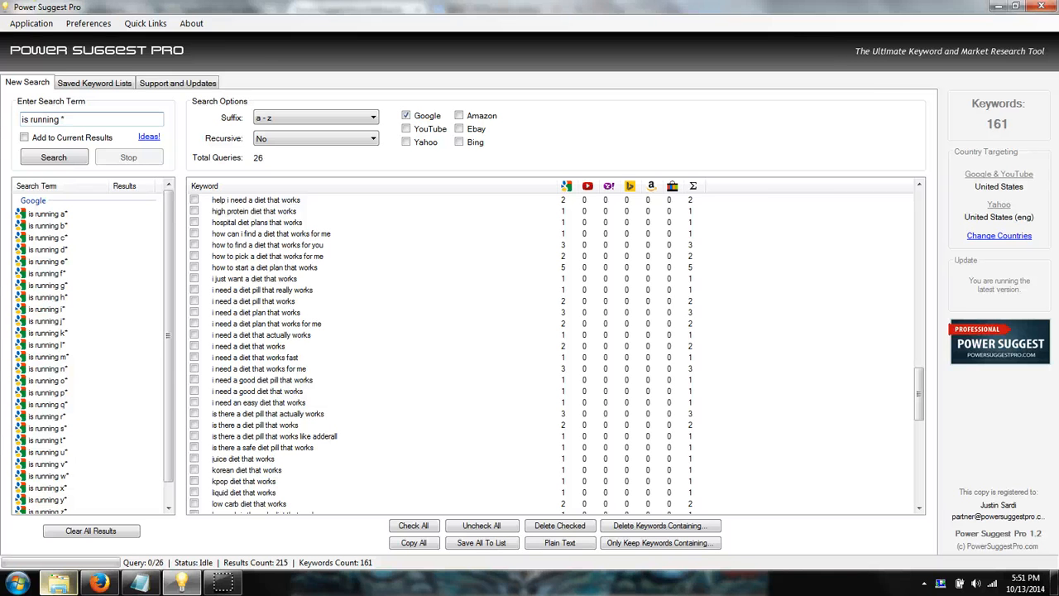
pyautogui.write(' * good for')
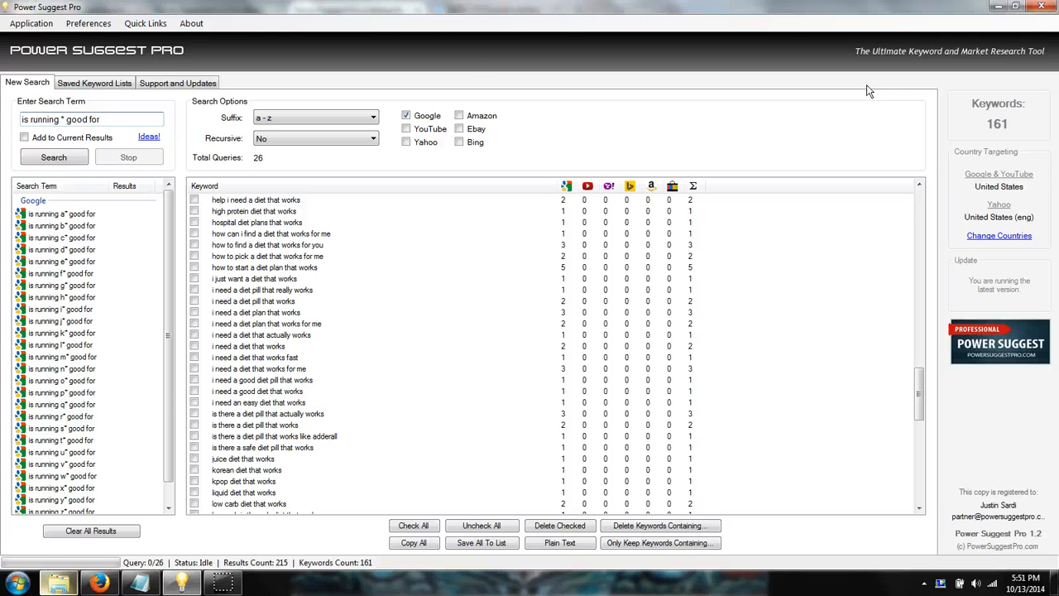
pyautogui.write(' you')
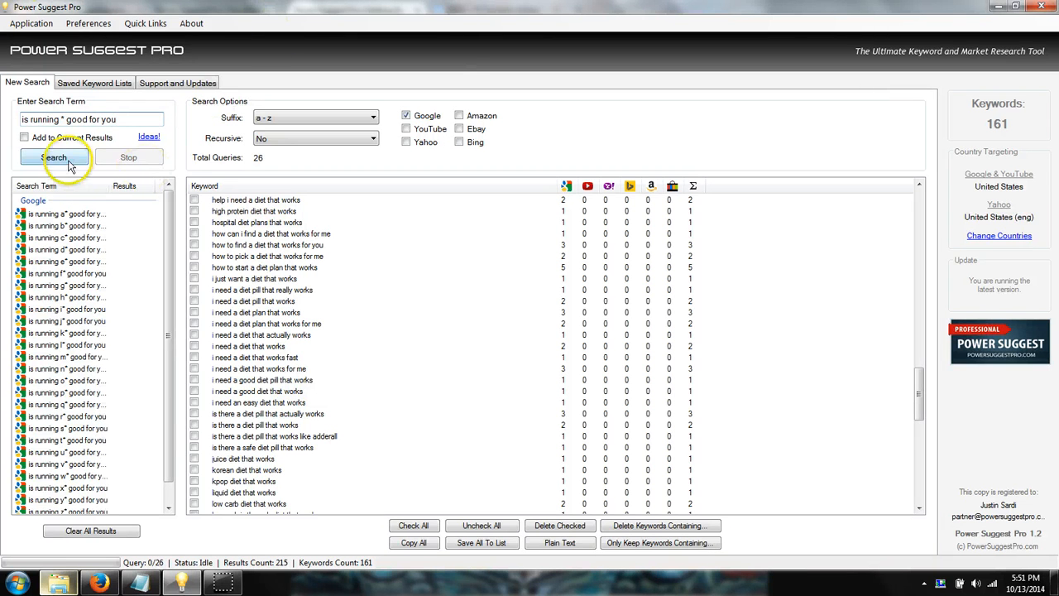
pyautogui.click(68, 163)
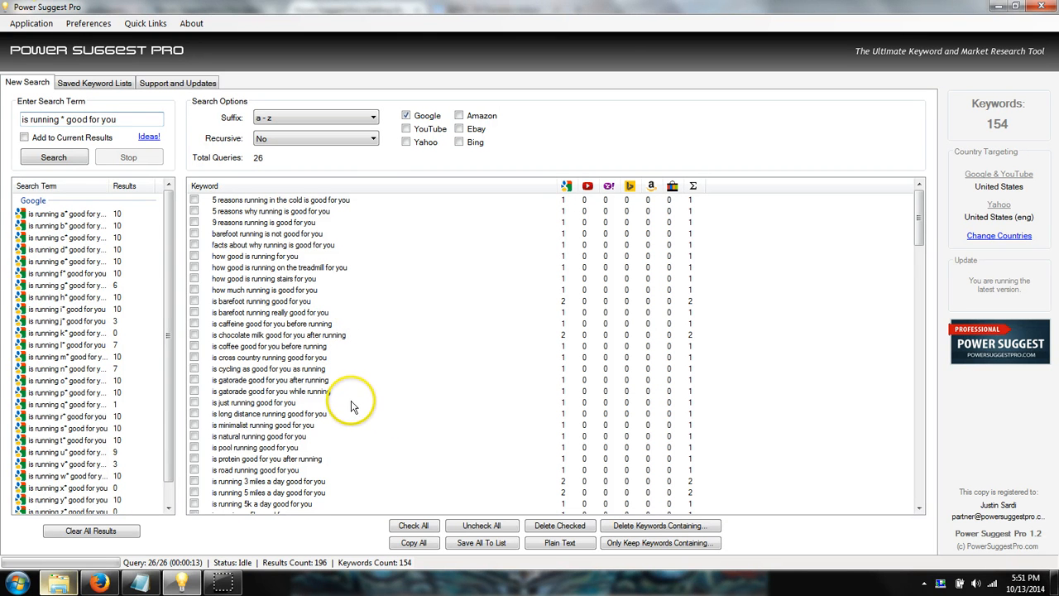
# Read through the "is running * good for you" keywords, highlighting "is minimalist running good for you" and "is running 3 miles a day good for you".
pyautogui.scroll(-1, 352, 403)
pyautogui.click(264, 392)
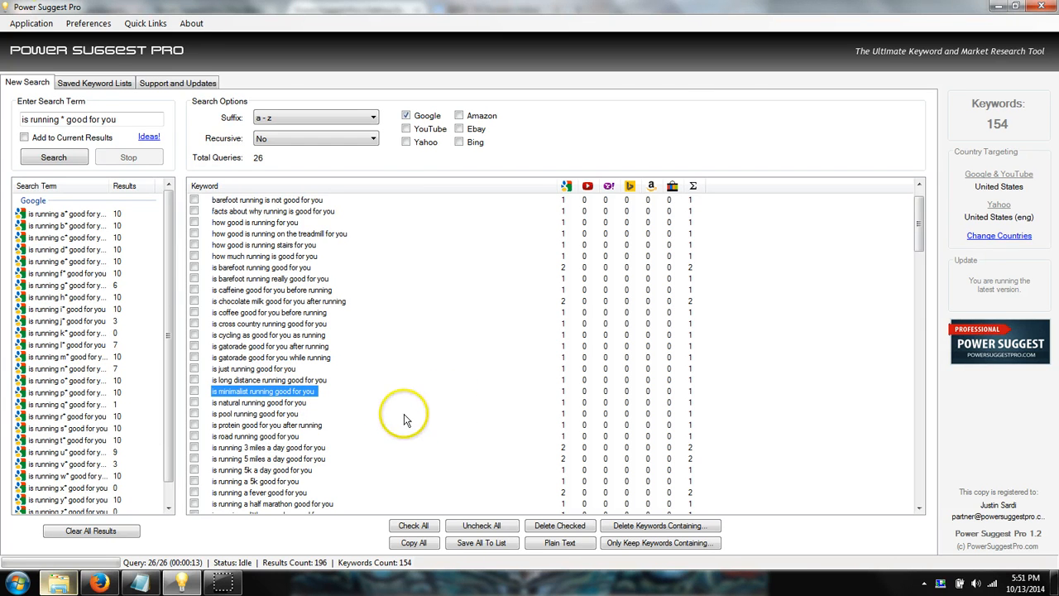
pyautogui.scroll(-1, 403, 418)
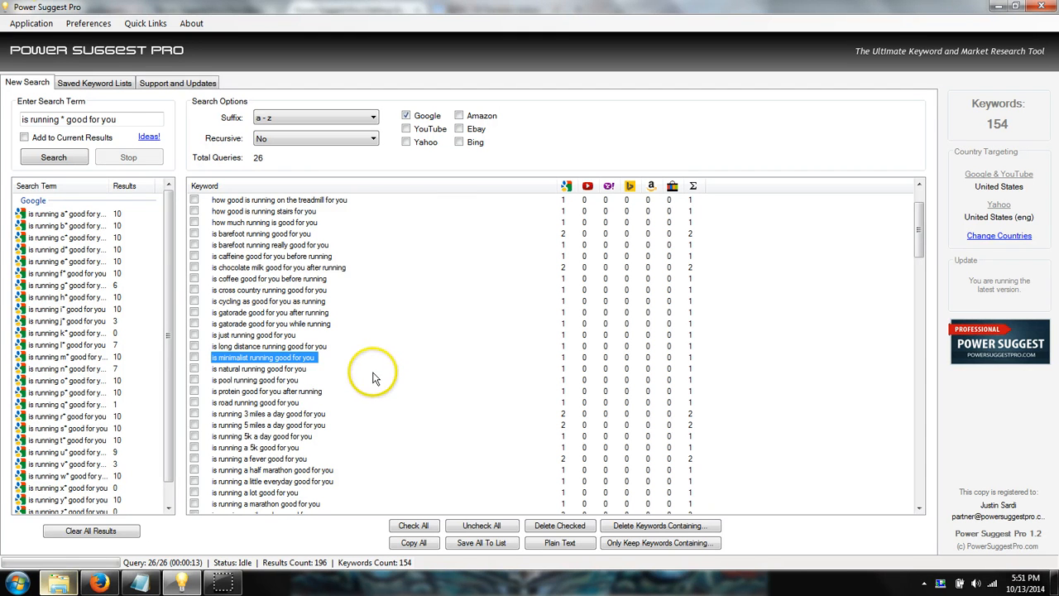
pyautogui.click(308, 414)
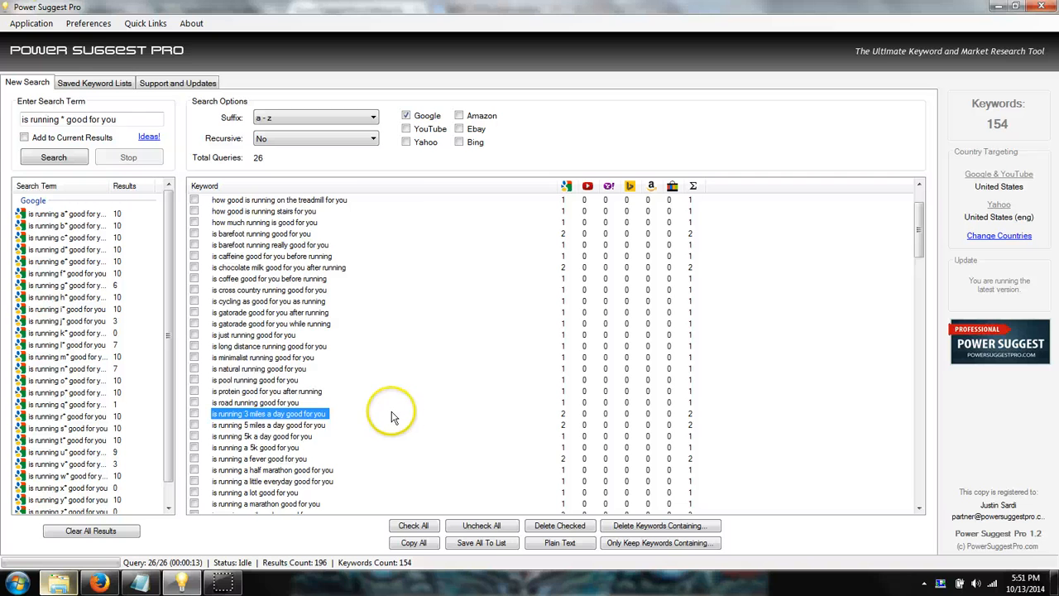
pyautogui.scroll(-4, 377, 389)
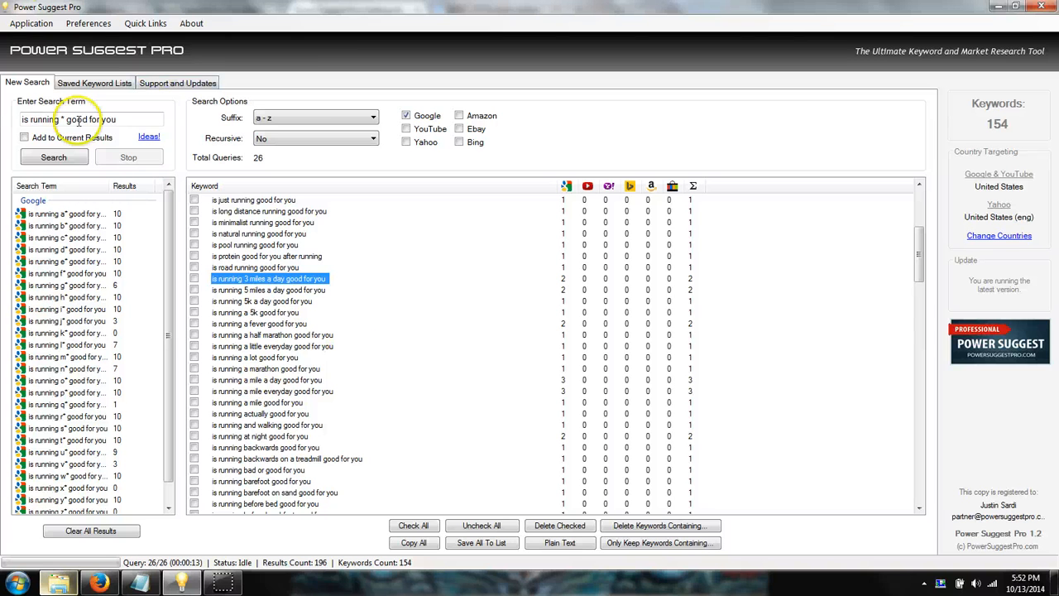
# Replace the search term with "online course for" and run the Google search with the a - z suffix.
pyautogui.moveTo(153, 120); pyautogui.dragTo(15, 116)
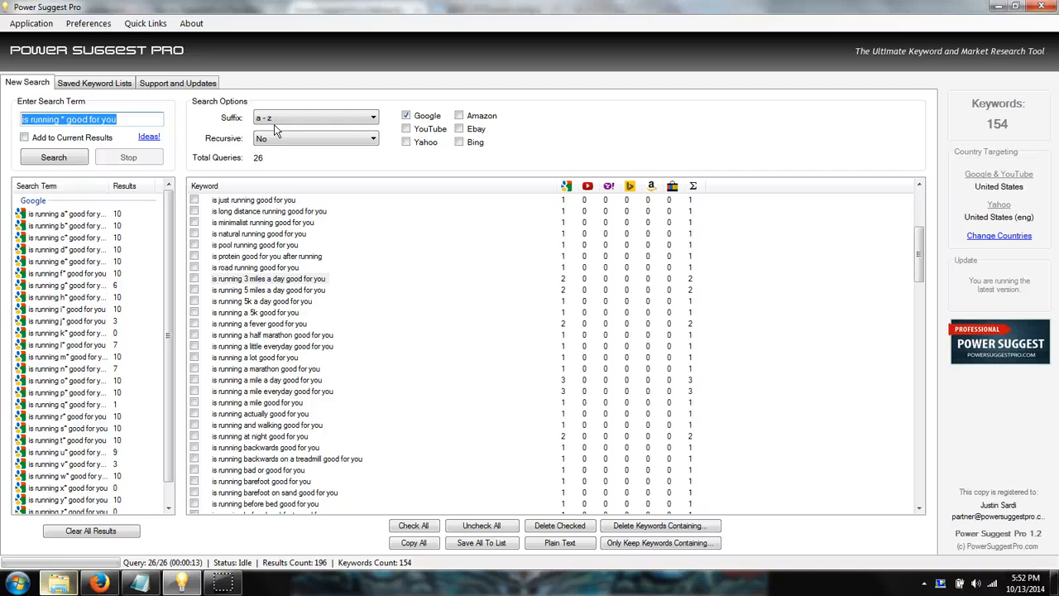
pyautogui.write('onin')
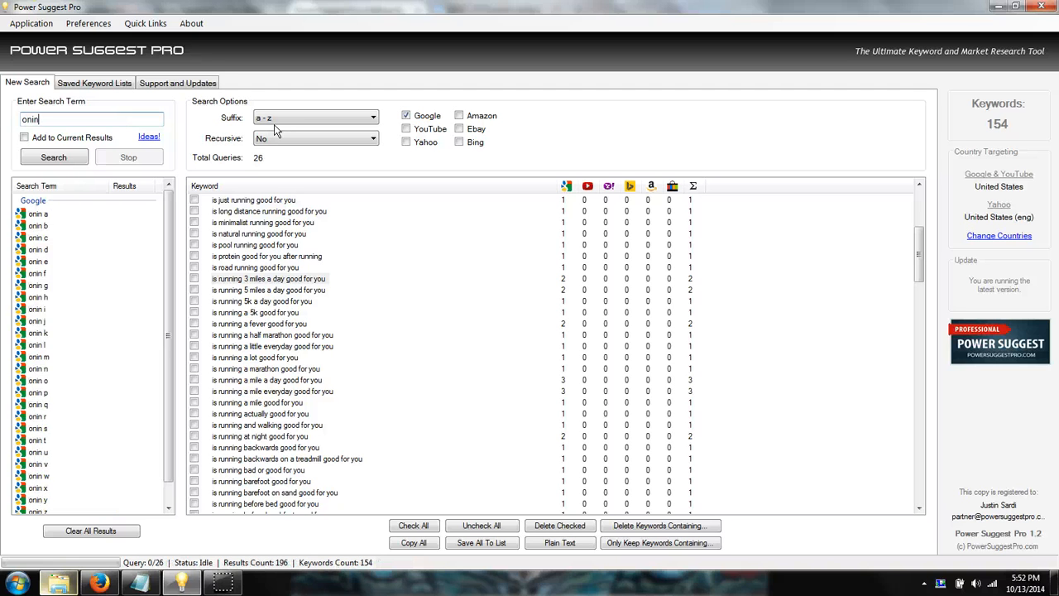
pyautogui.press('BackSpace')
pyautogui.press('BackSpace')
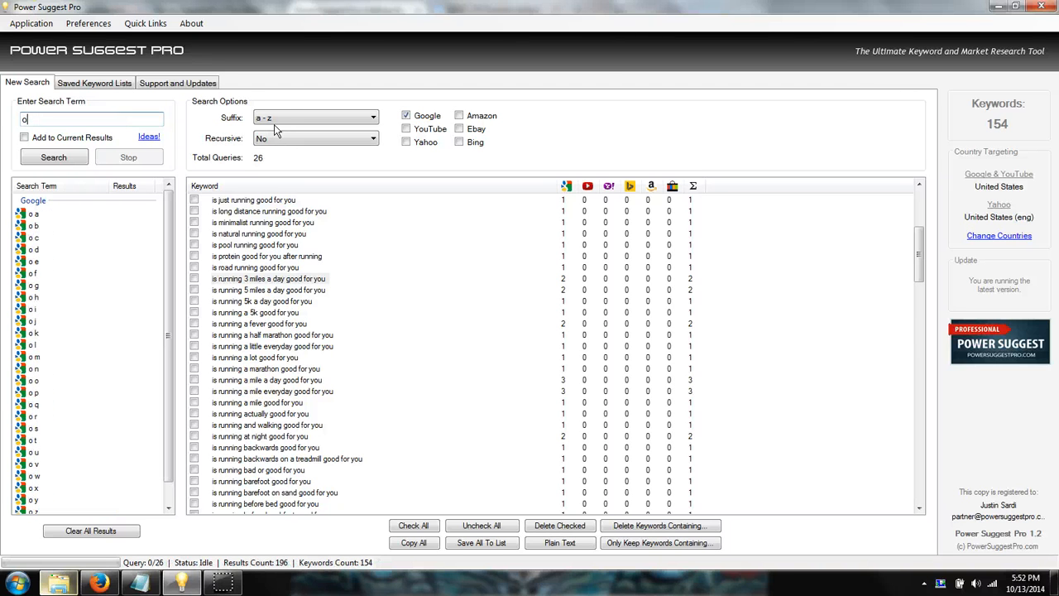
pyautogui.write('line')
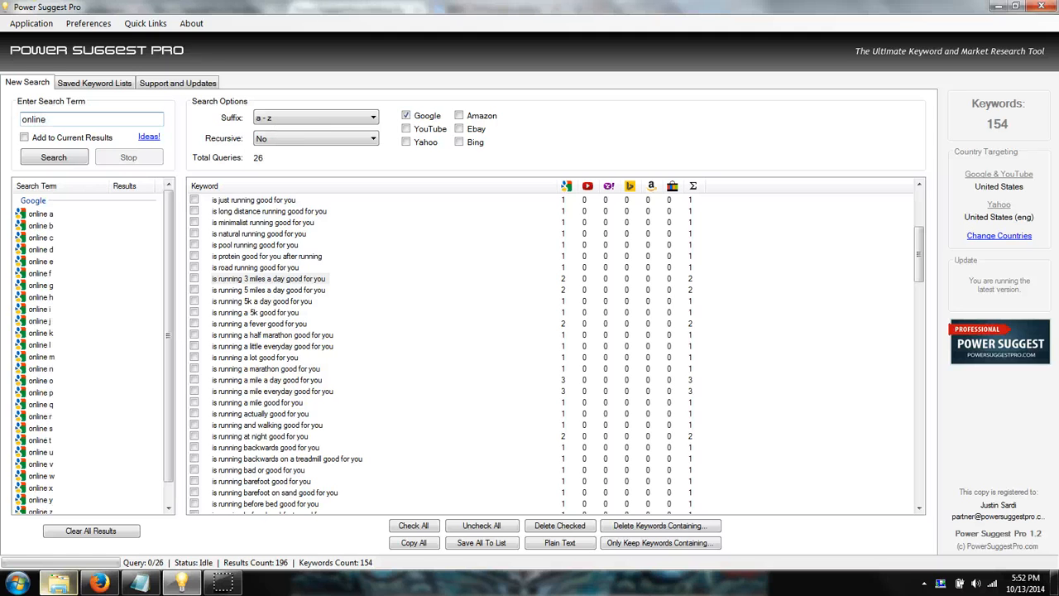
pyautogui.write(' cour')
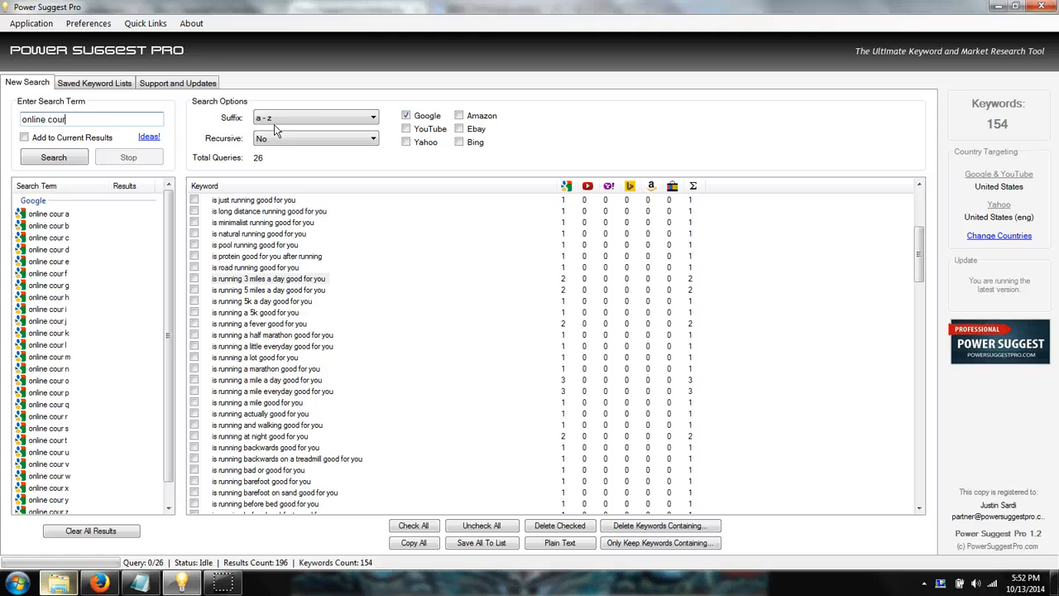
pyautogui.write('se for')
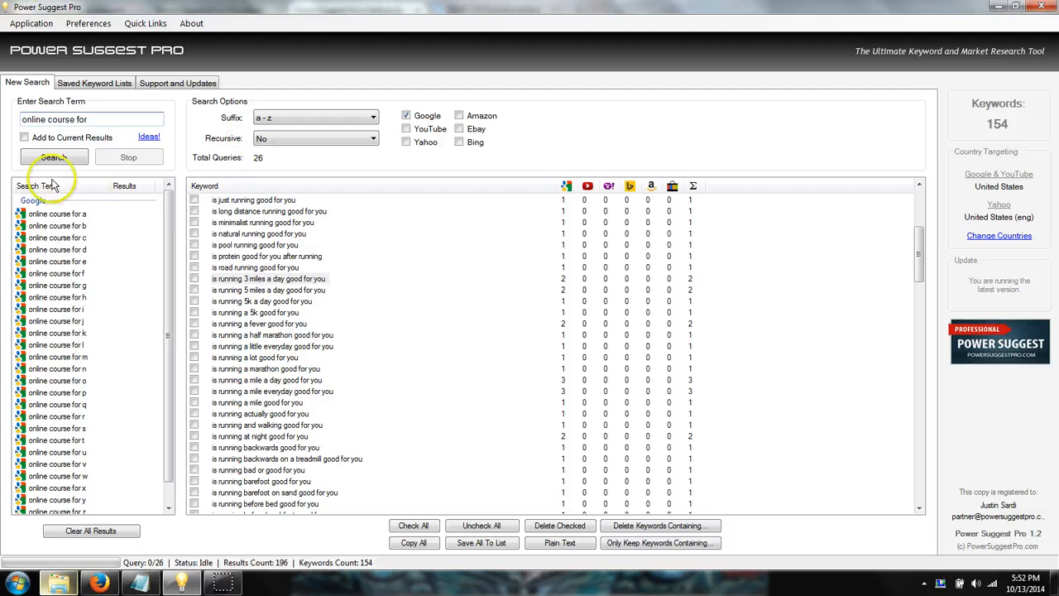
pyautogui.click(71, 159)
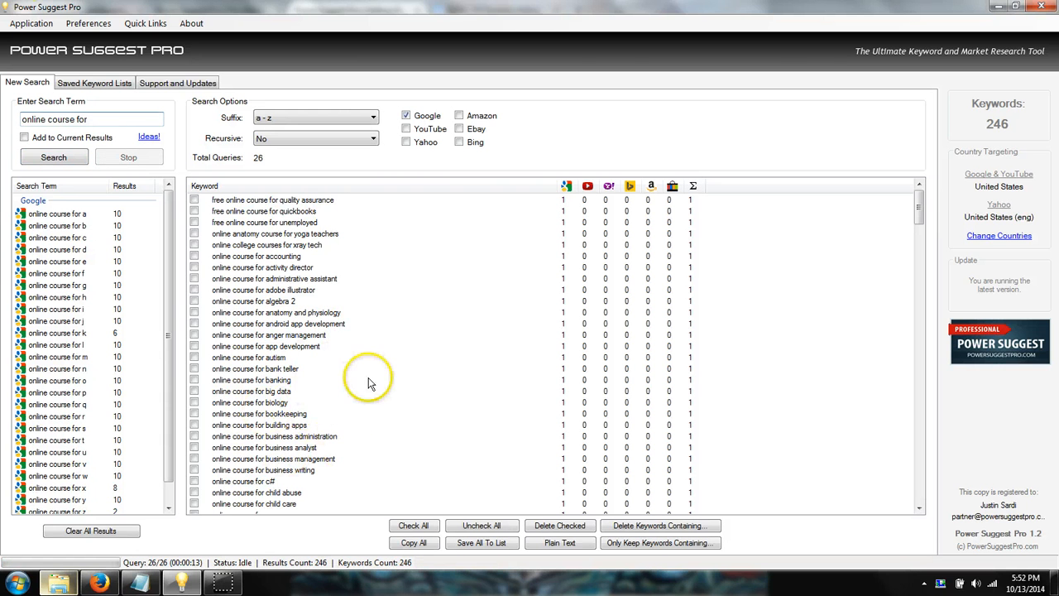
# Browse the "online course for" keywords, view the list as plain text, and close that view.
pyautogui.scroll(-2, 368, 380)
pyautogui.scroll(-3, 370, 382)
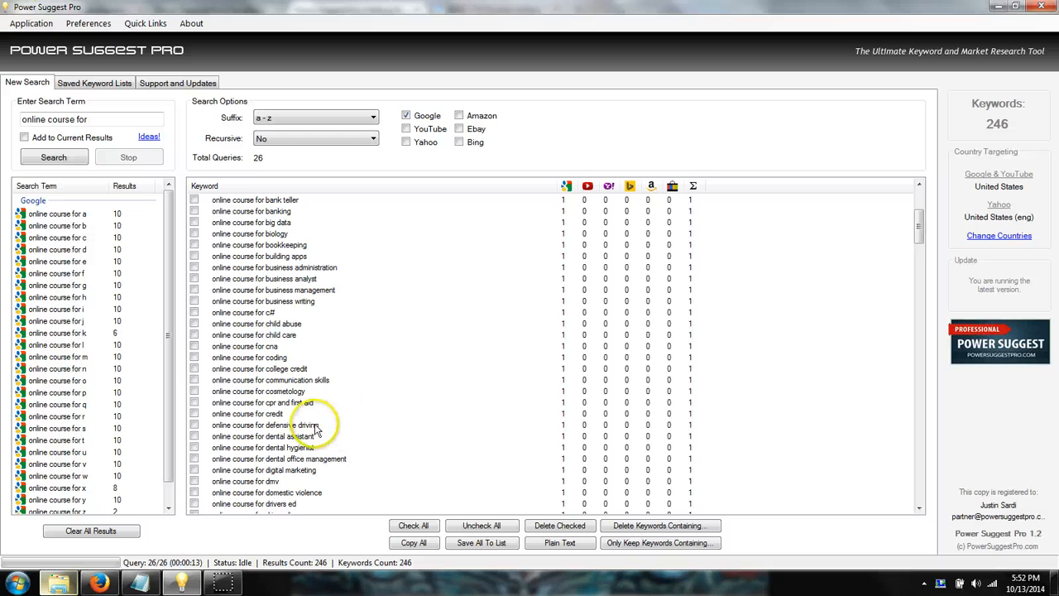
pyautogui.scroll(-3, 355, 423)
pyautogui.scroll(-4, 354, 424)
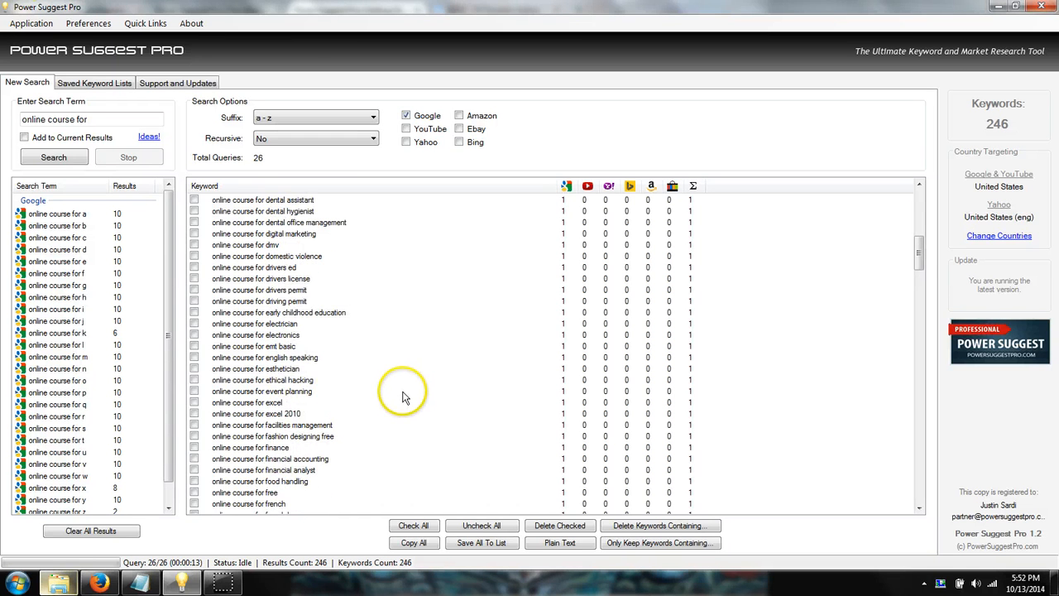
pyautogui.scroll(-2, 403, 392)
pyautogui.scroll(-3, 403, 393)
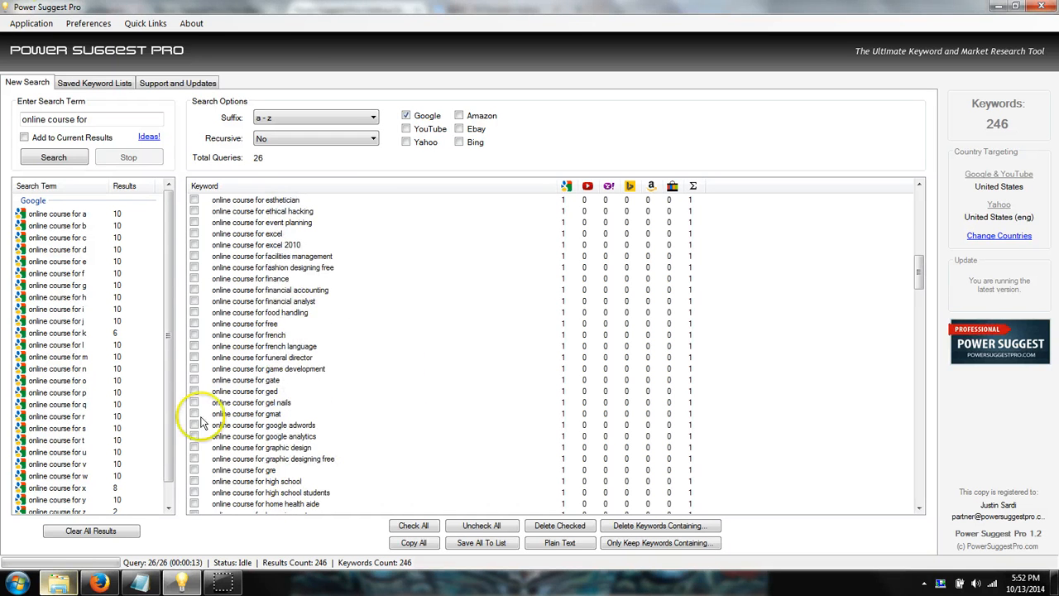
pyautogui.click(560, 543)
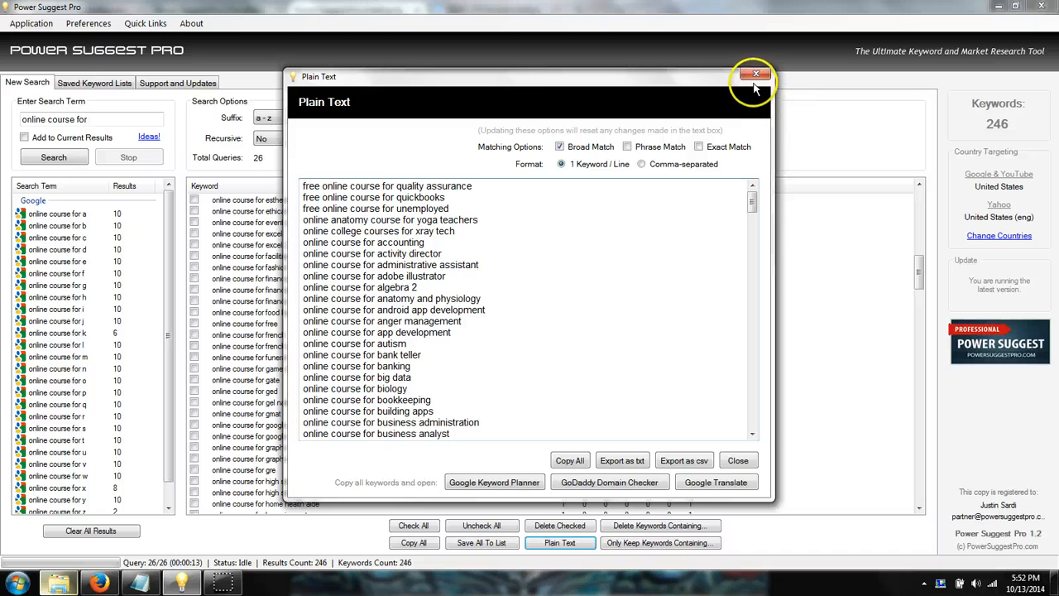
pyautogui.click(754, 77)
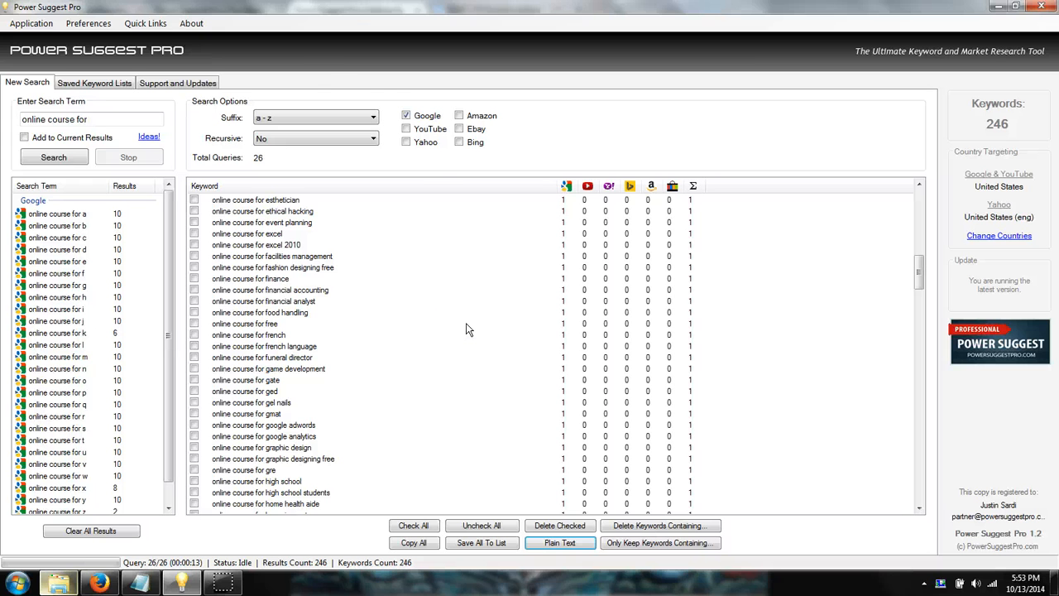
# Switch the search engine from Google to YouTube, start a search for "best way to * dog", and stop it.
pyautogui.click(406, 116)
pyautogui.click(406, 129)
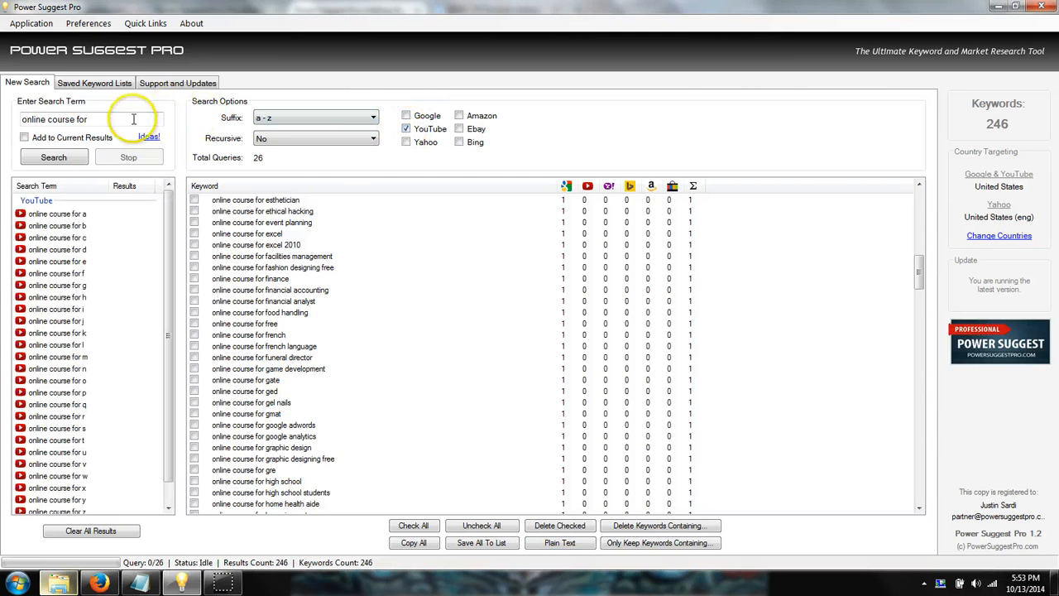
pyautogui.moveTo(128, 117); pyautogui.dragTo(37, 113)
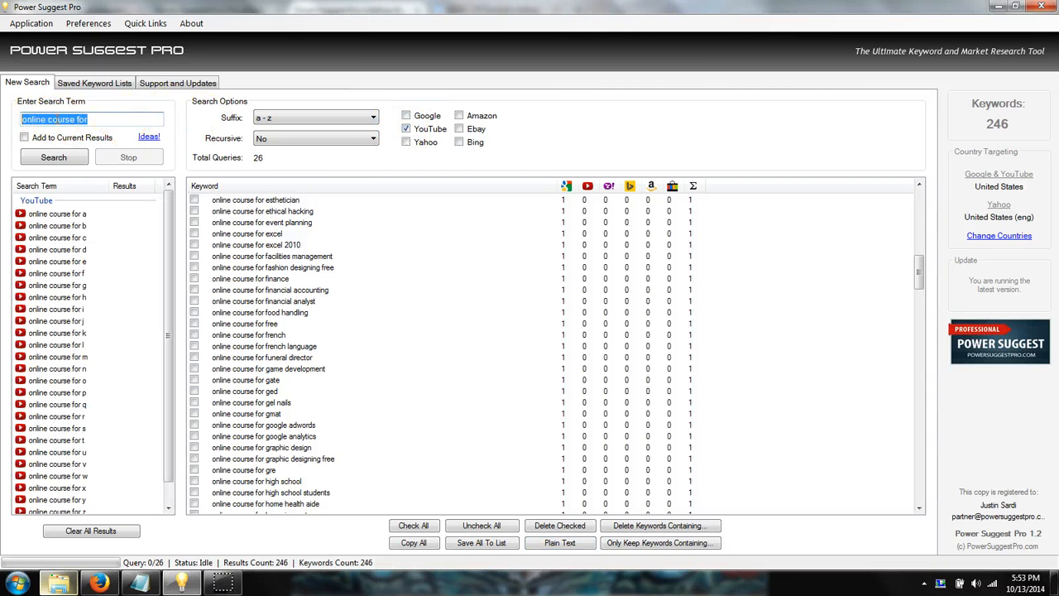
pyautogui.write('best t')
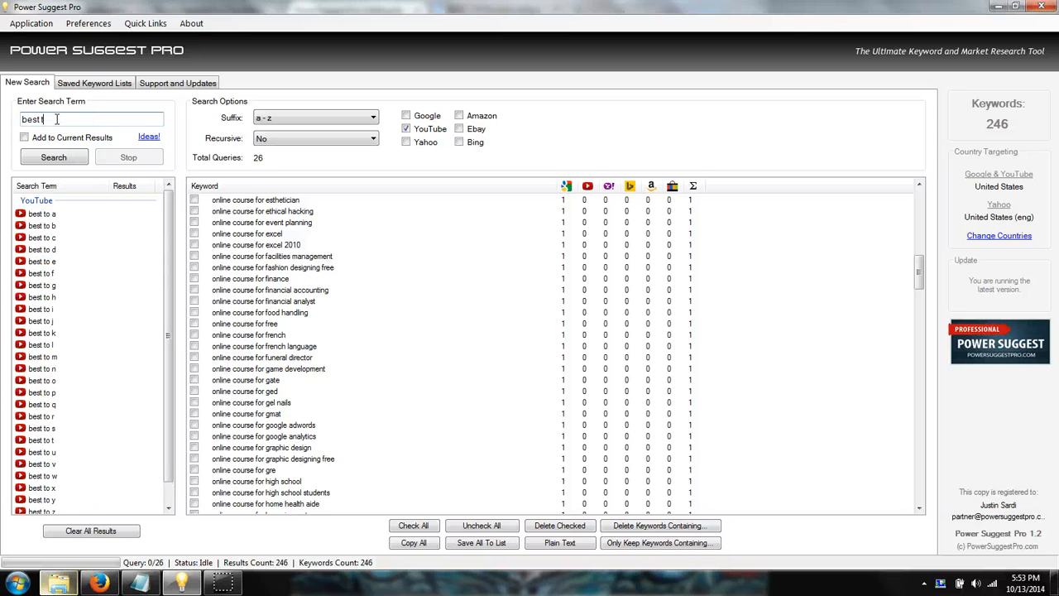
pyautogui.write(' to')
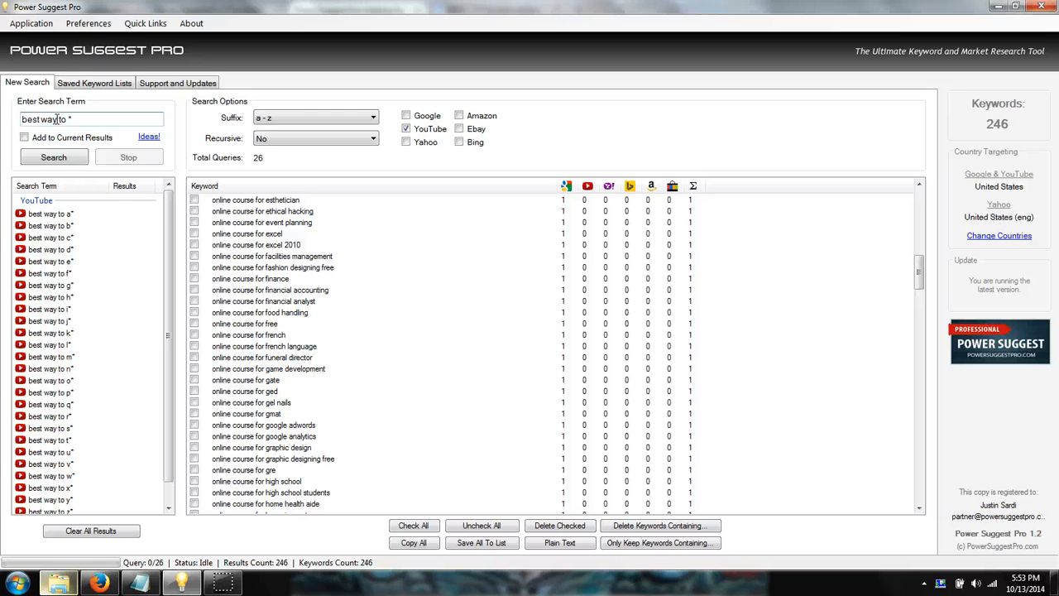
pyautogui.write('* dog')
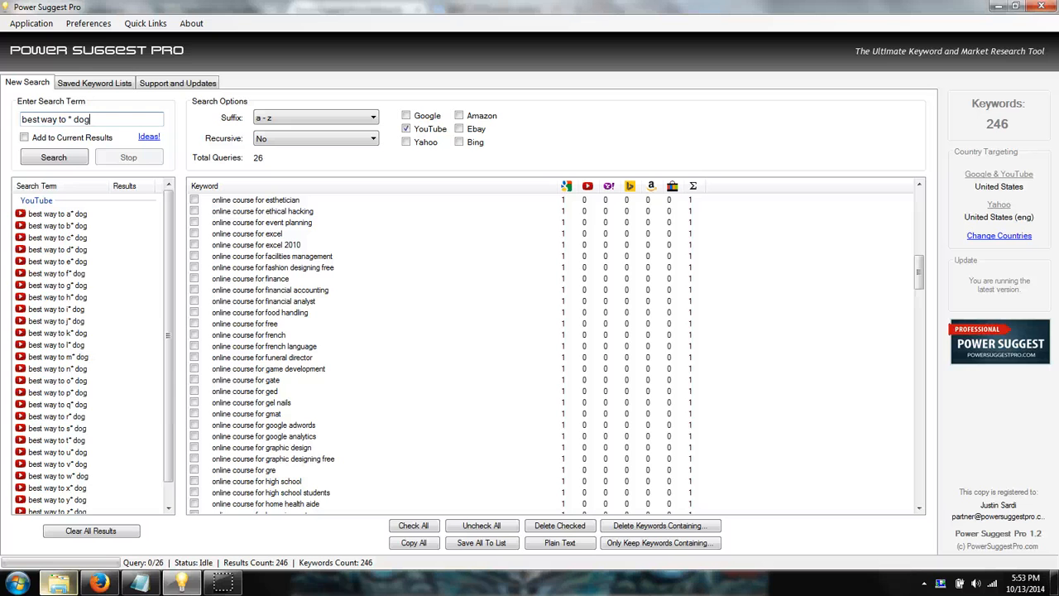
pyautogui.click(62, 157)
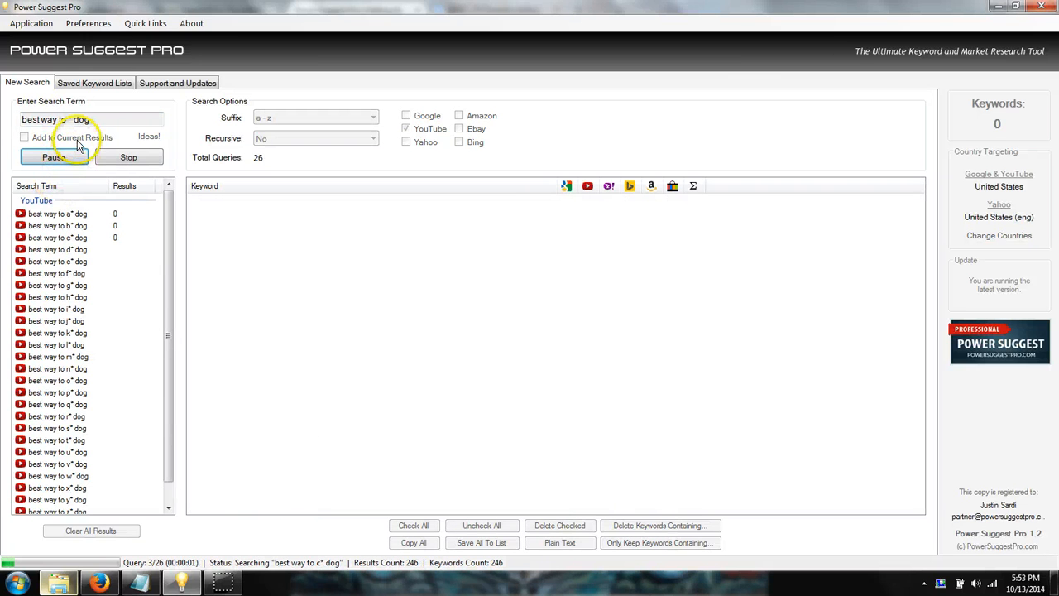
pyautogui.click(120, 159)
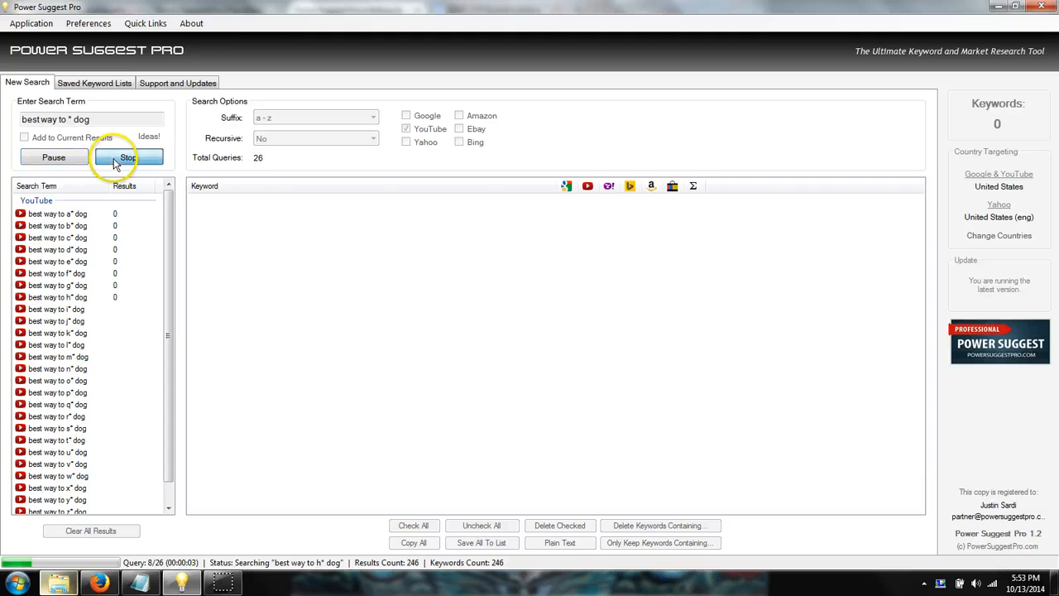
# Try the YouTube search without the wildcard, as "best way to dog", and stop it.
pyautogui.press('BackSpace')
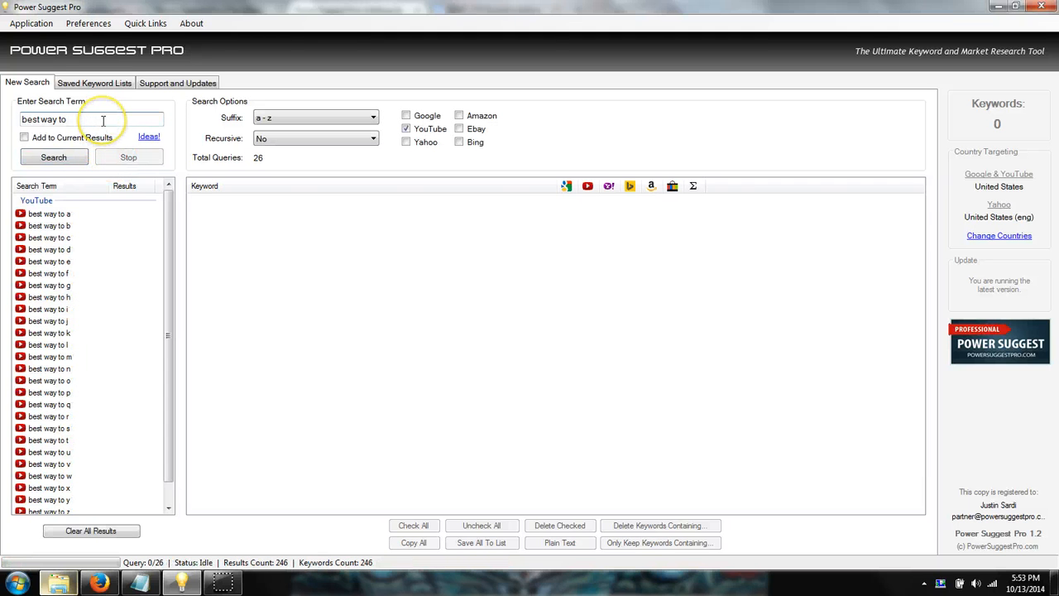
pyautogui.write('dog')
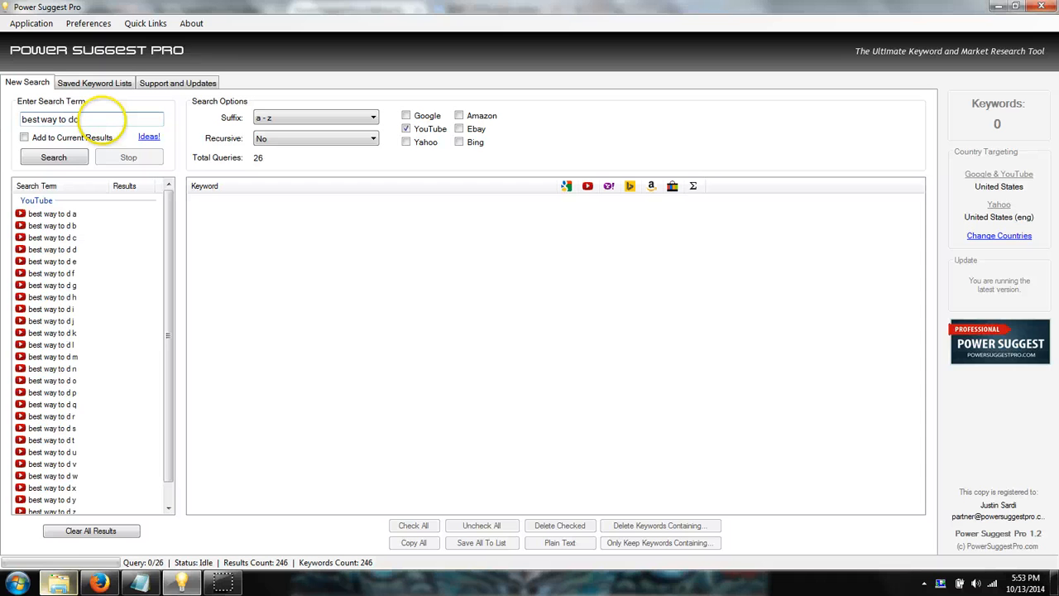
pyautogui.click(70, 157)
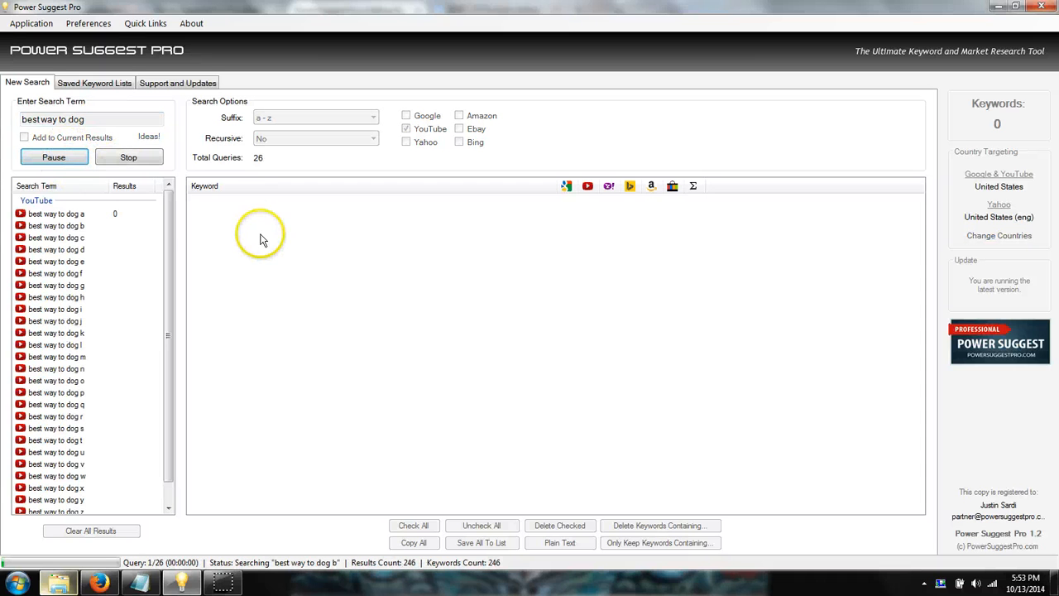
pyautogui.click(123, 157)
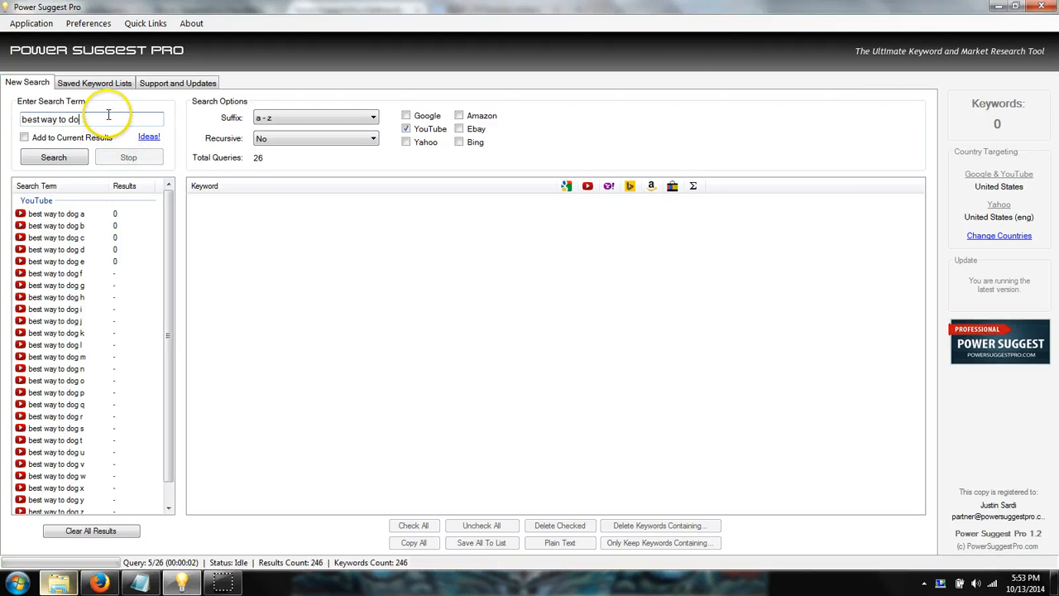
# Shorten the search term to "best way to" and run the YouTube search with the a - z suffix.
pyautogui.press('BackSpace')
pyautogui.press('BackSpace')
pyautogui.press('BackSpace')
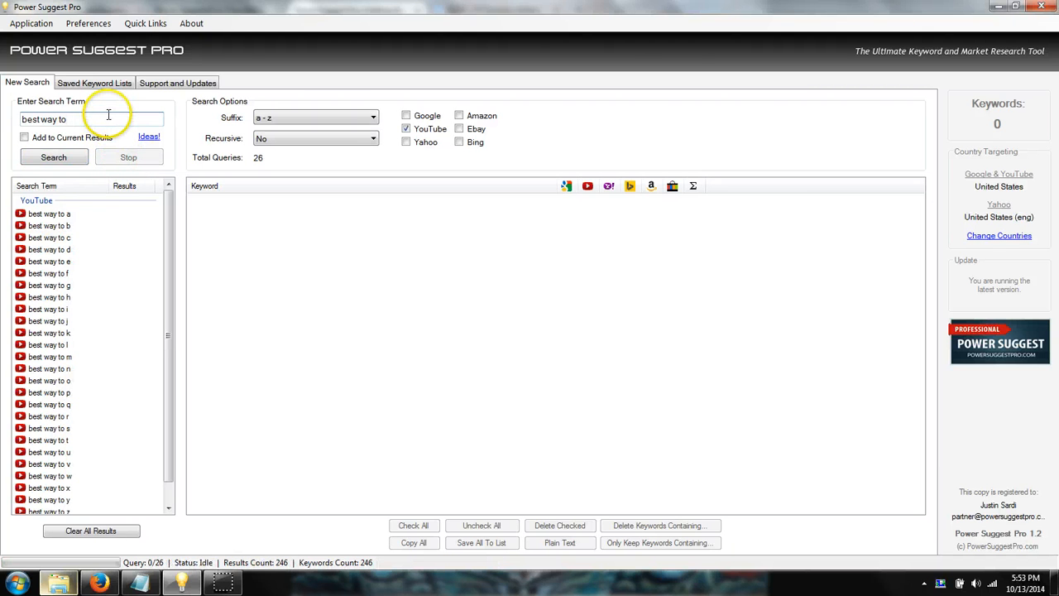
pyautogui.click(60, 158)
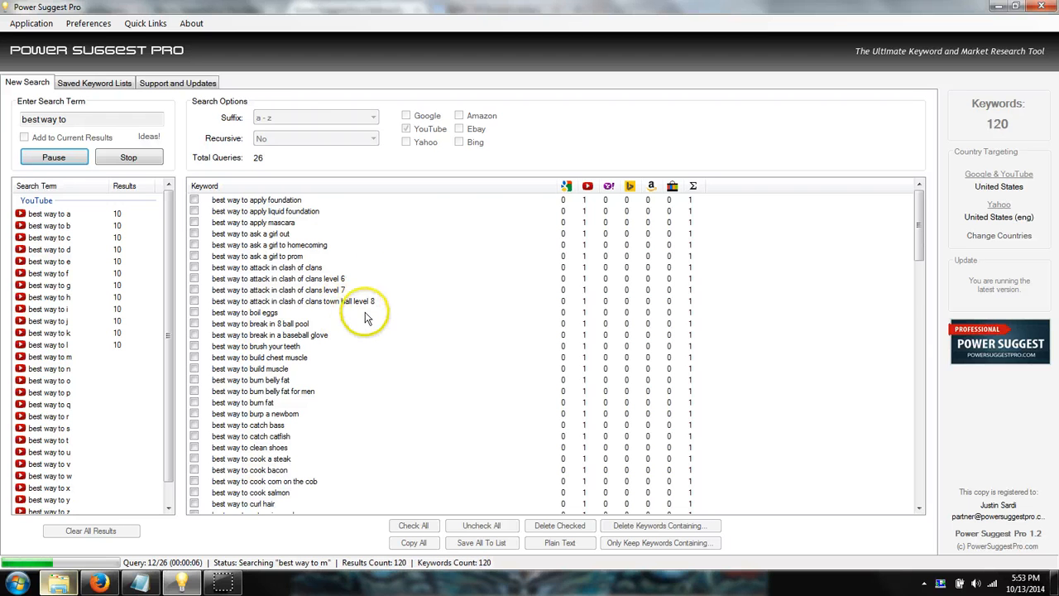
# Browse the YouTube "best way to" keywords and examine the suggested topics.
pyautogui.click(303, 359)
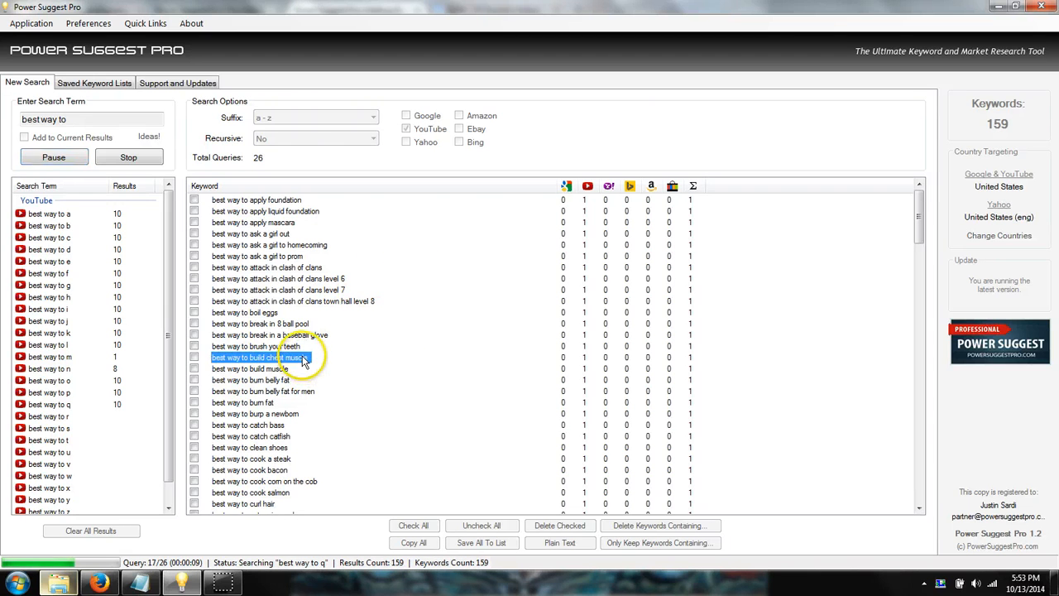
pyautogui.scroll(-1, 397, 394)
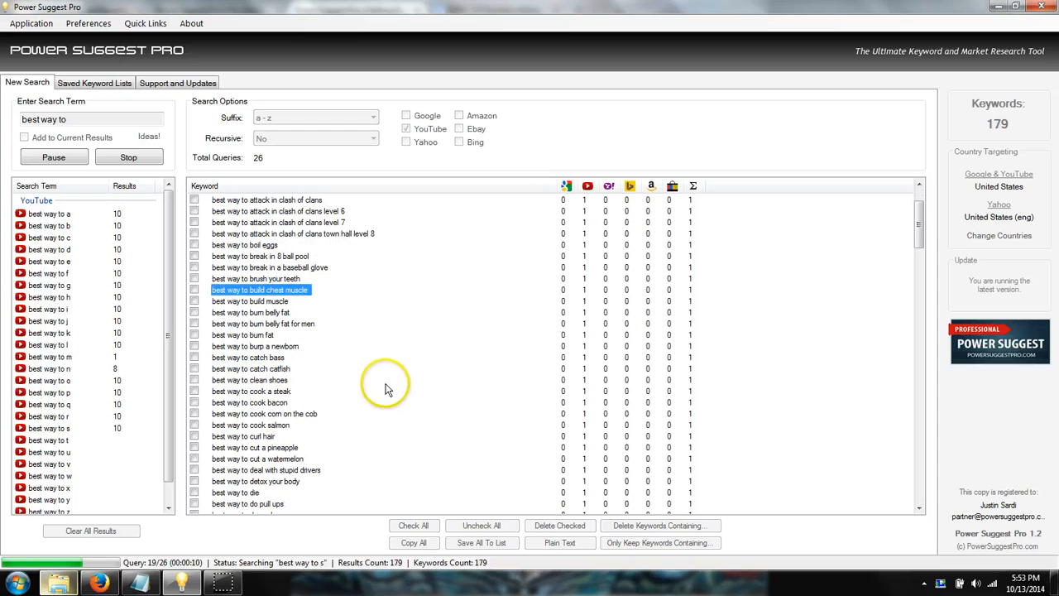
pyautogui.click(273, 403)
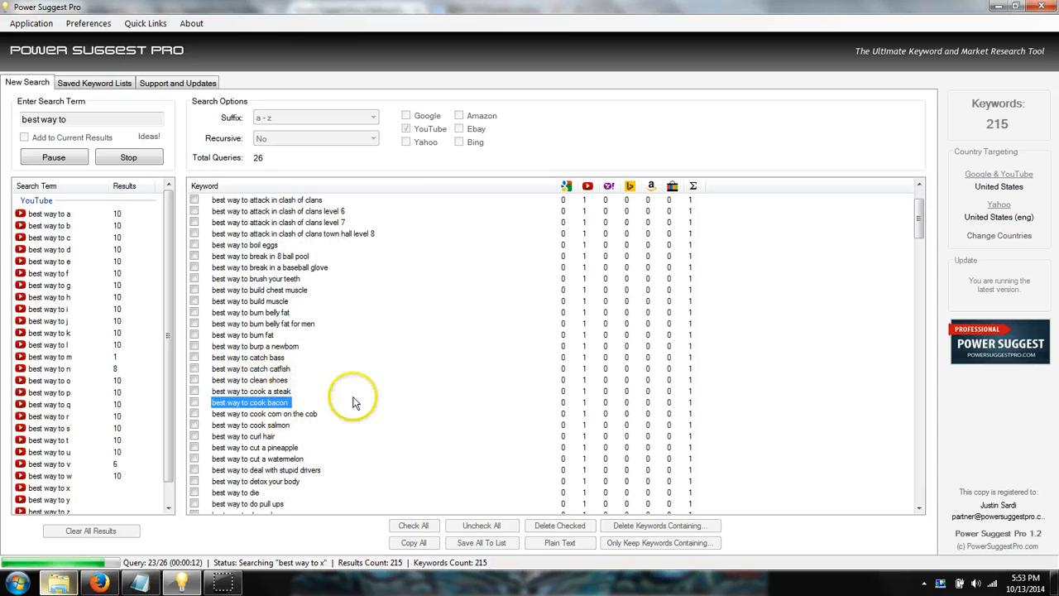
pyautogui.scroll(-3, 355, 397)
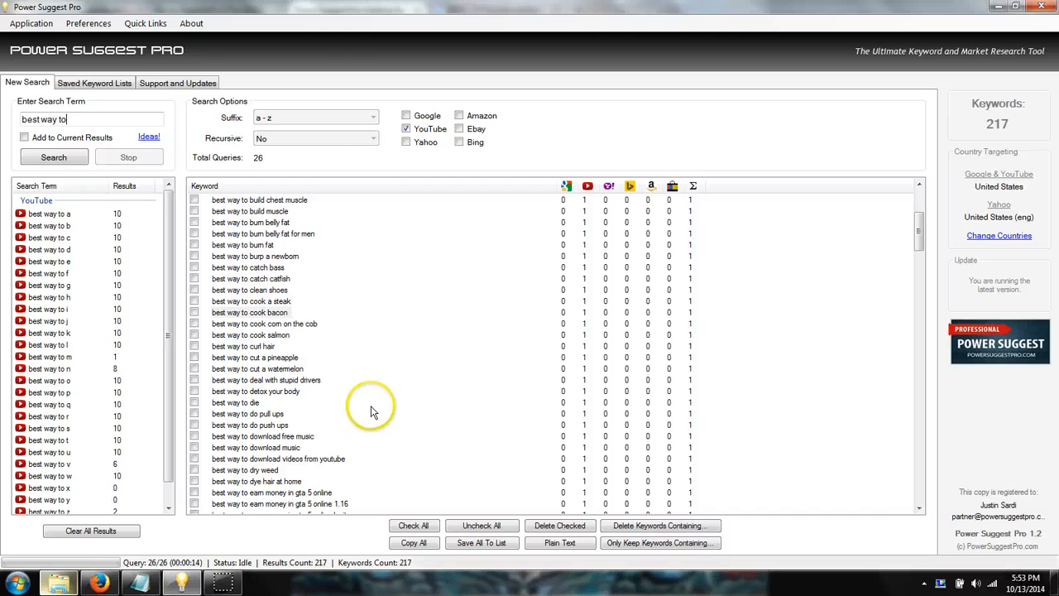
pyautogui.click(274, 471)
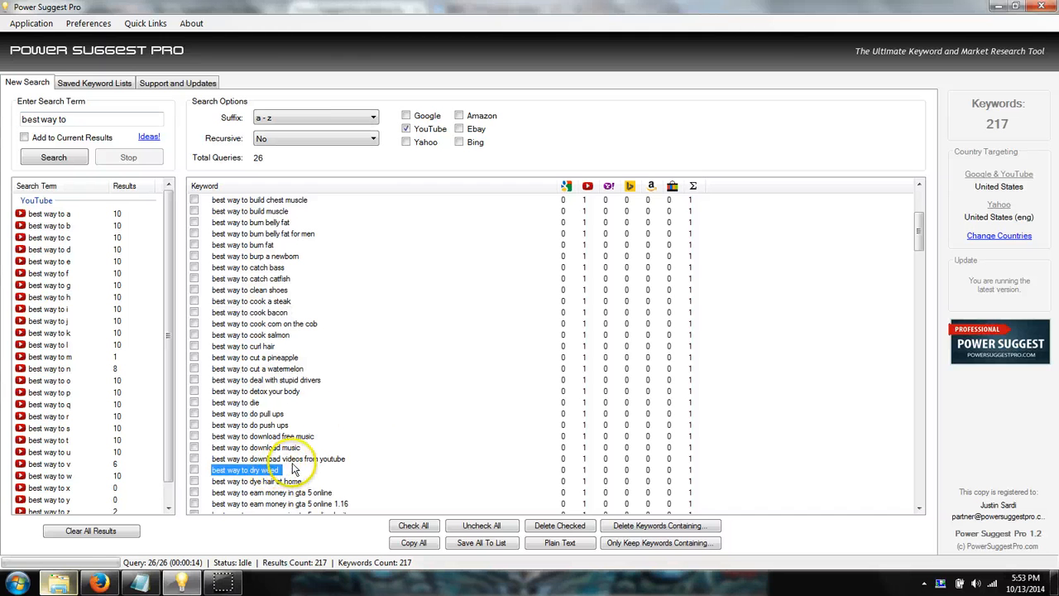
pyautogui.click(284, 481)
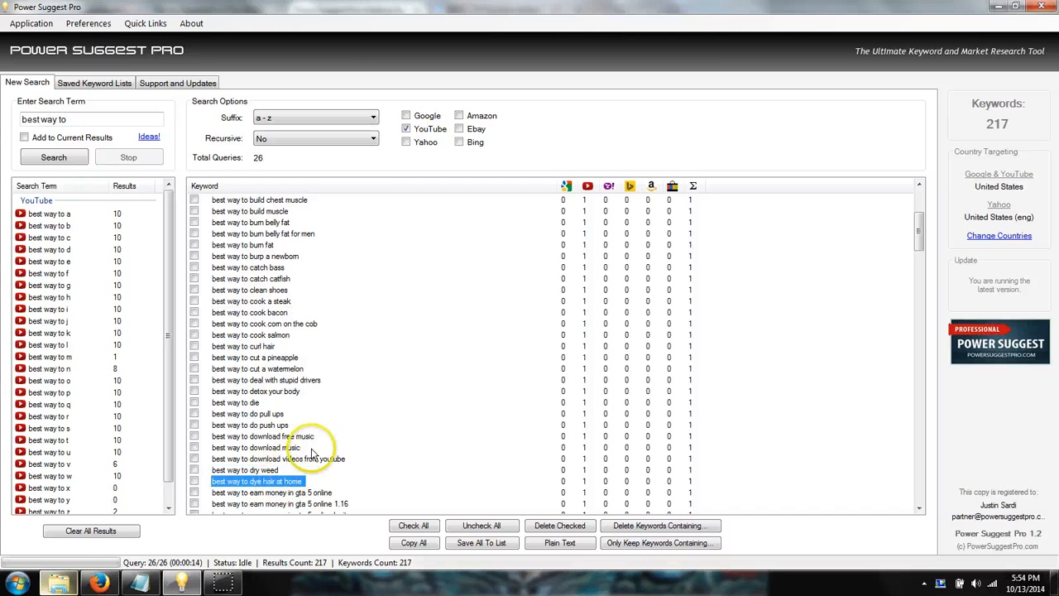
pyautogui.scroll(-5, 385, 444)
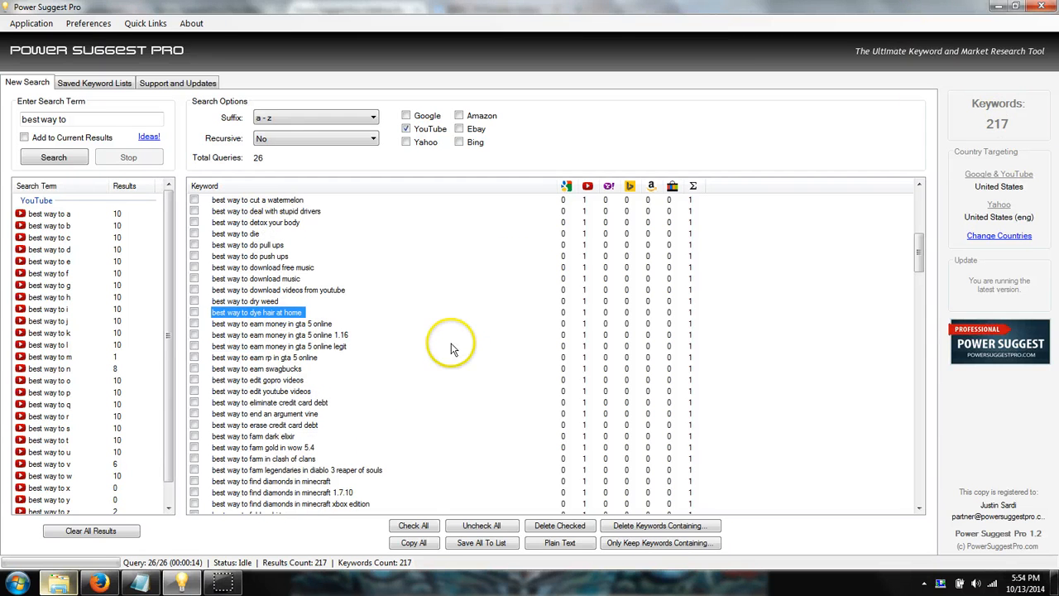
pyautogui.scroll(-2, 454, 321)
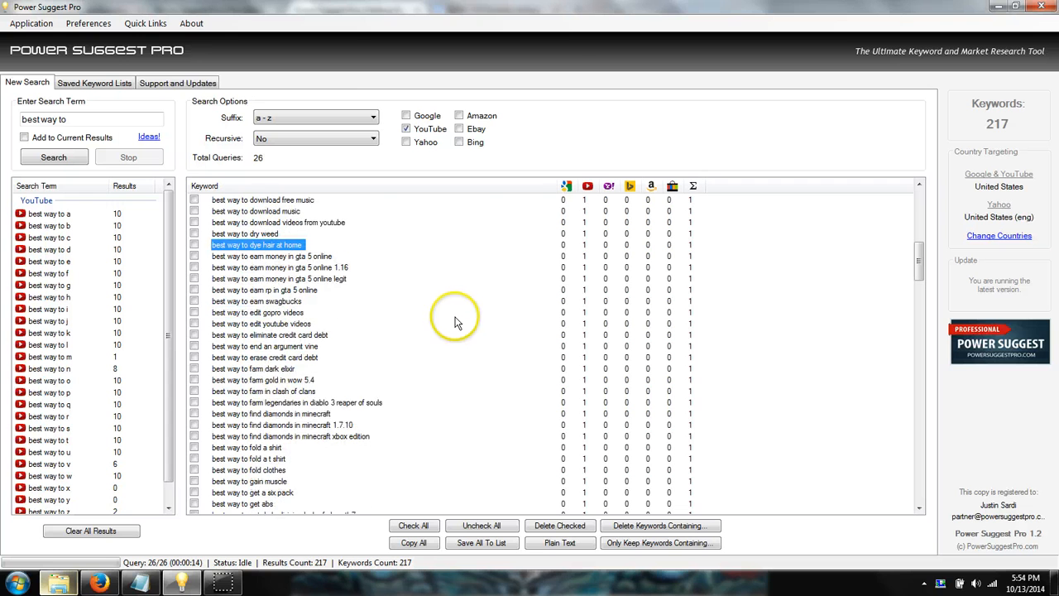
pyautogui.scroll(-7, 399, 368)
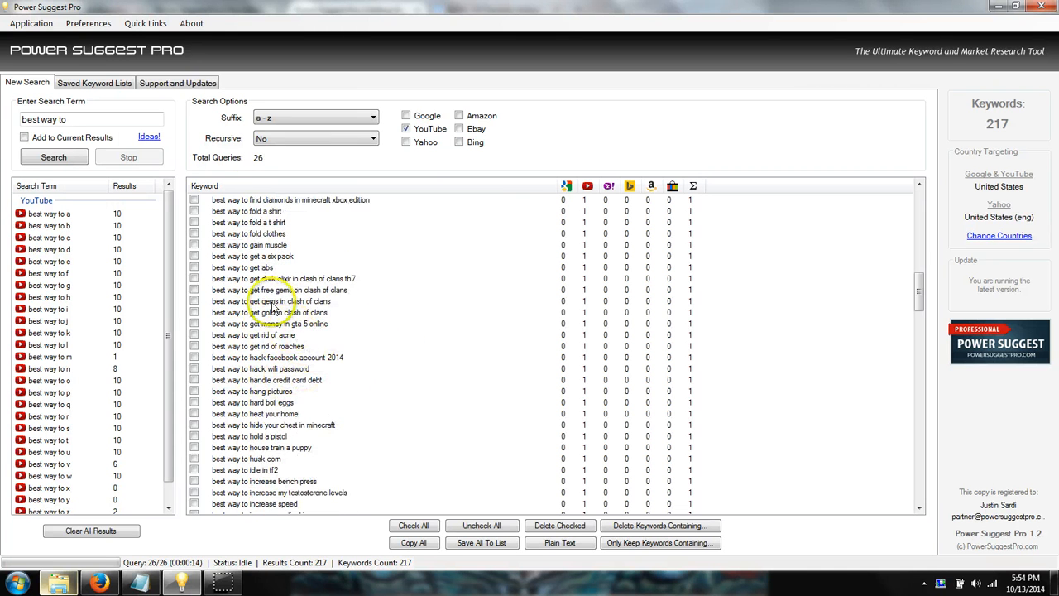
# Run an a - z search for "best reviewed" on Google and Amazon instead of YouTube.
pyautogui.moveTo(86, 116); pyautogui.dragTo(12, 114)
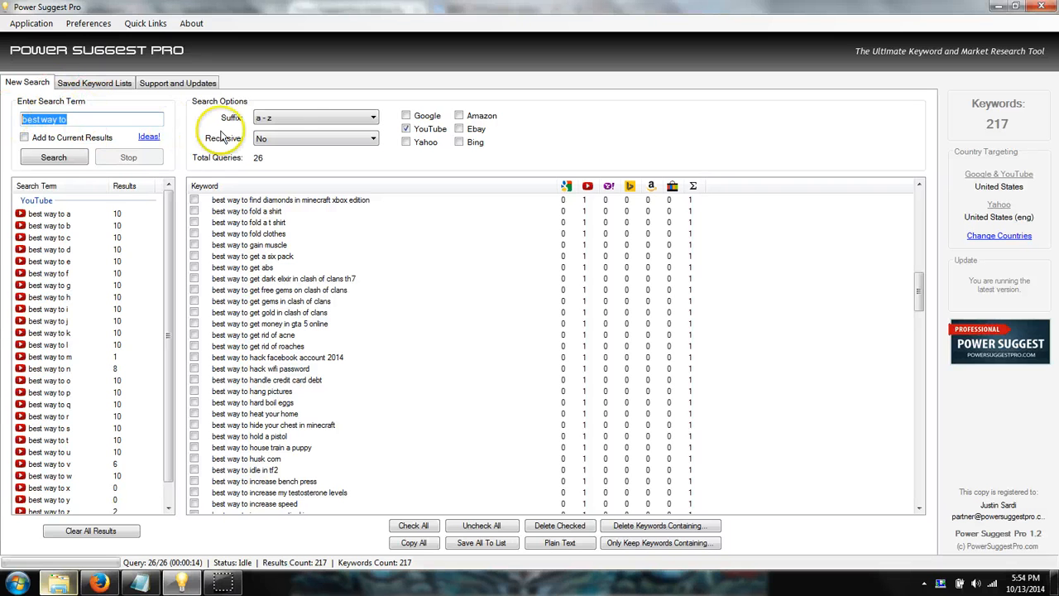
pyautogui.press('BackSpace')
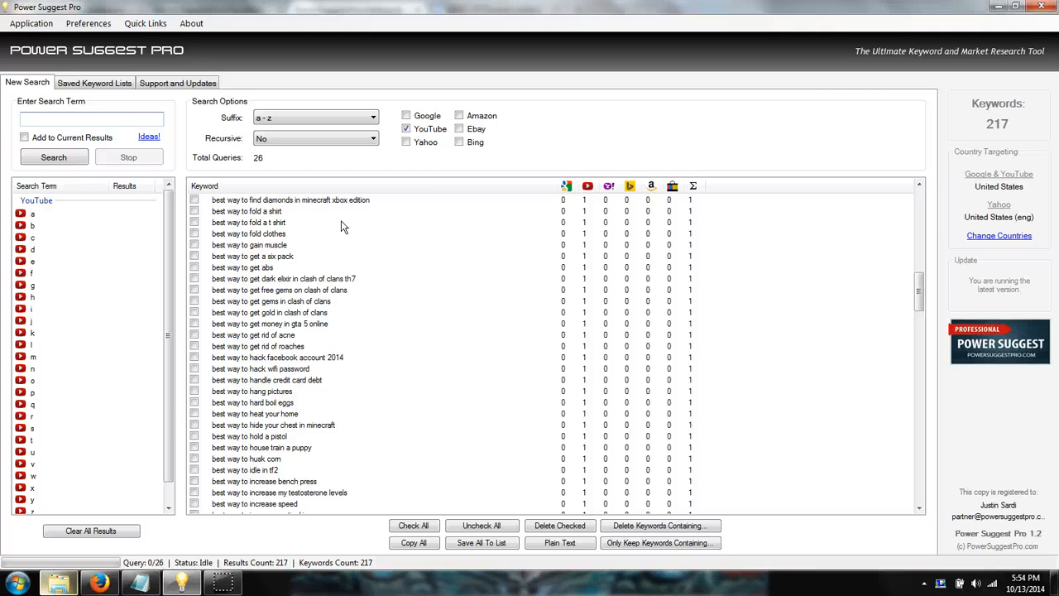
pyautogui.click(107, 120)
pyautogui.write('best')
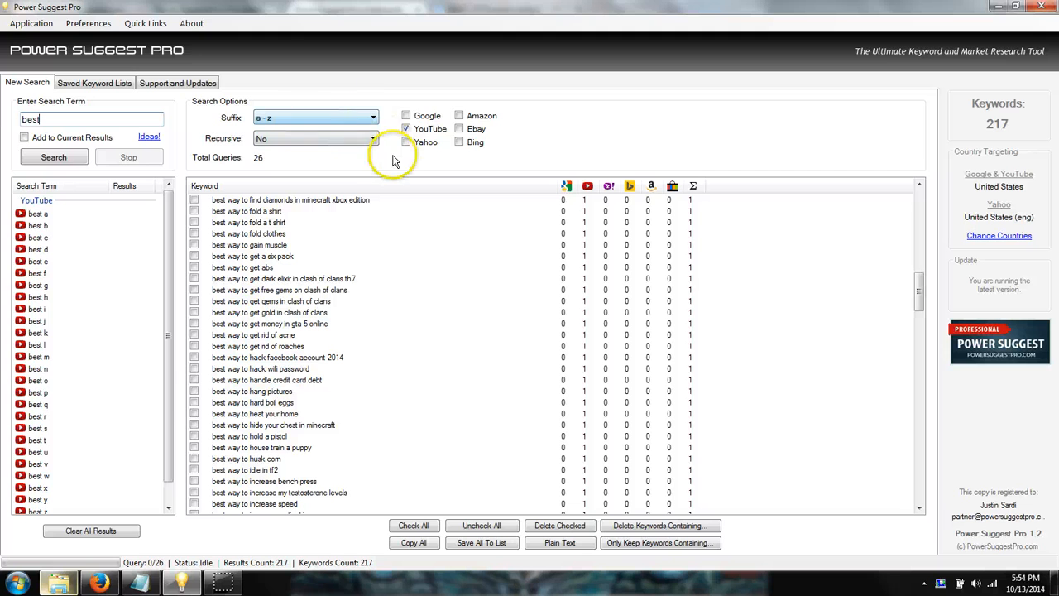
pyautogui.click(406, 116)
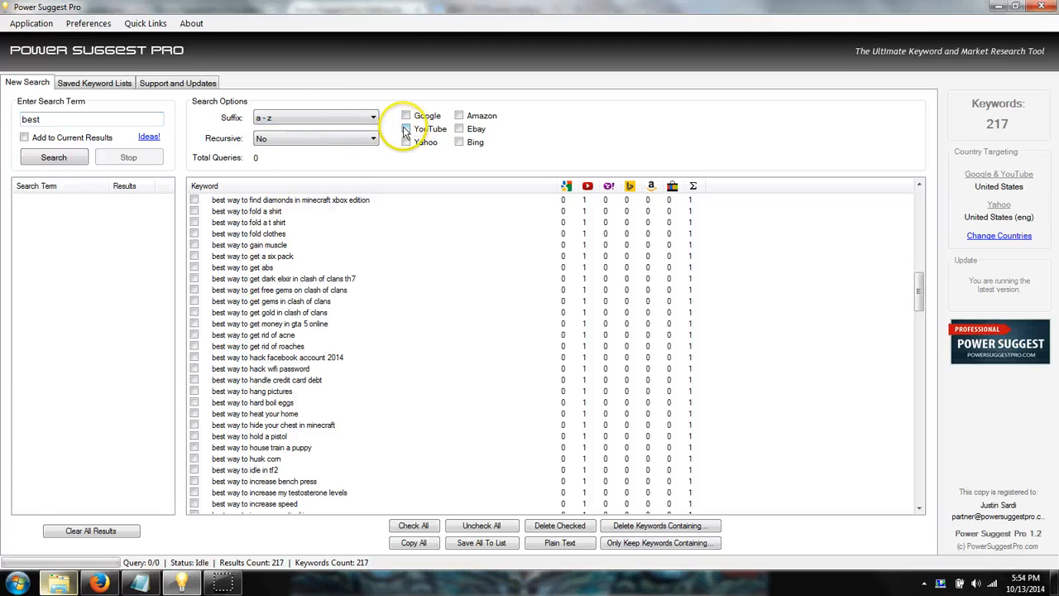
pyautogui.click(460, 116)
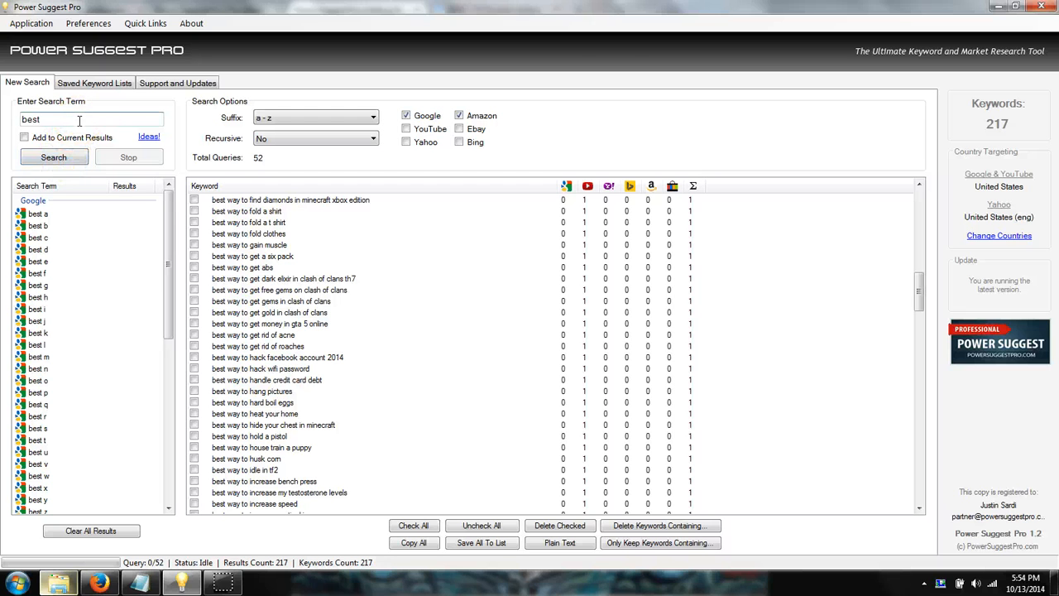
pyautogui.write('v')
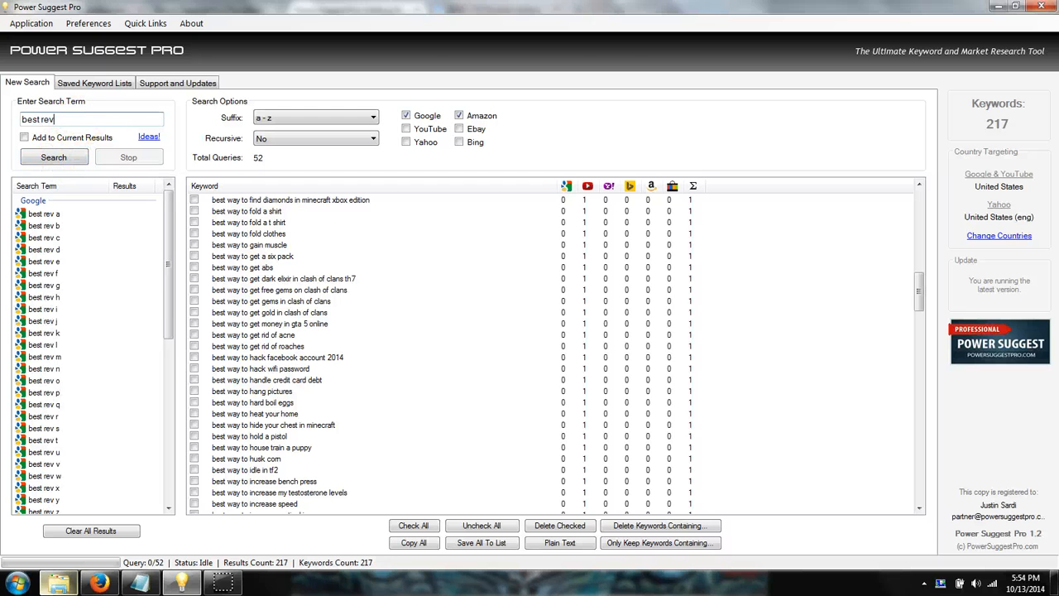
pyautogui.write('eewed')
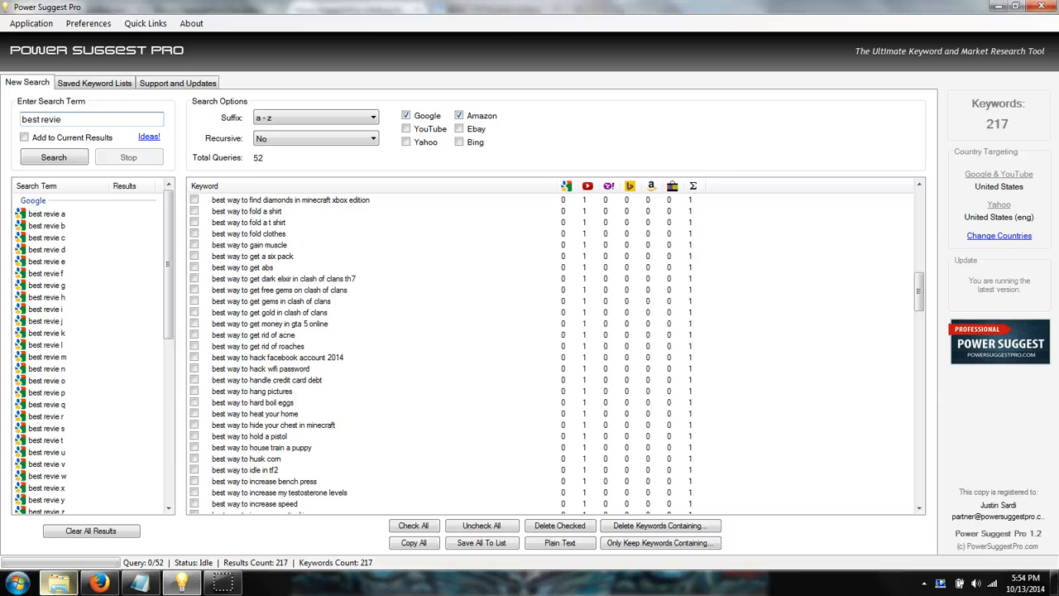
pyautogui.click(43, 156)
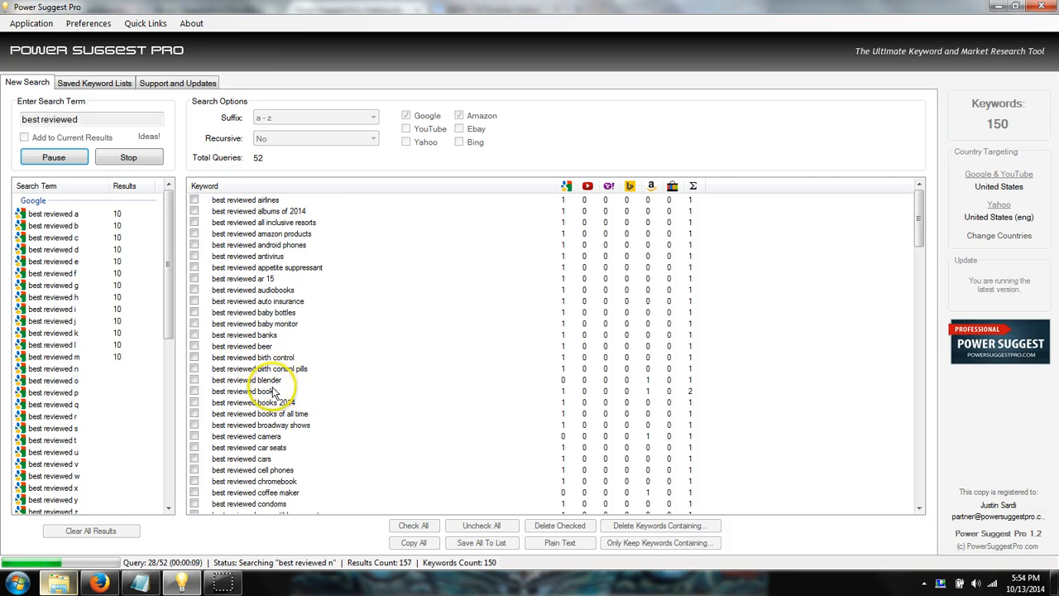
# Look through the "best reviewed" keywords for product ideas, including the iPhone case suggestions.
pyautogui.click(271, 382)
pyautogui.scroll(-4, 422, 425)
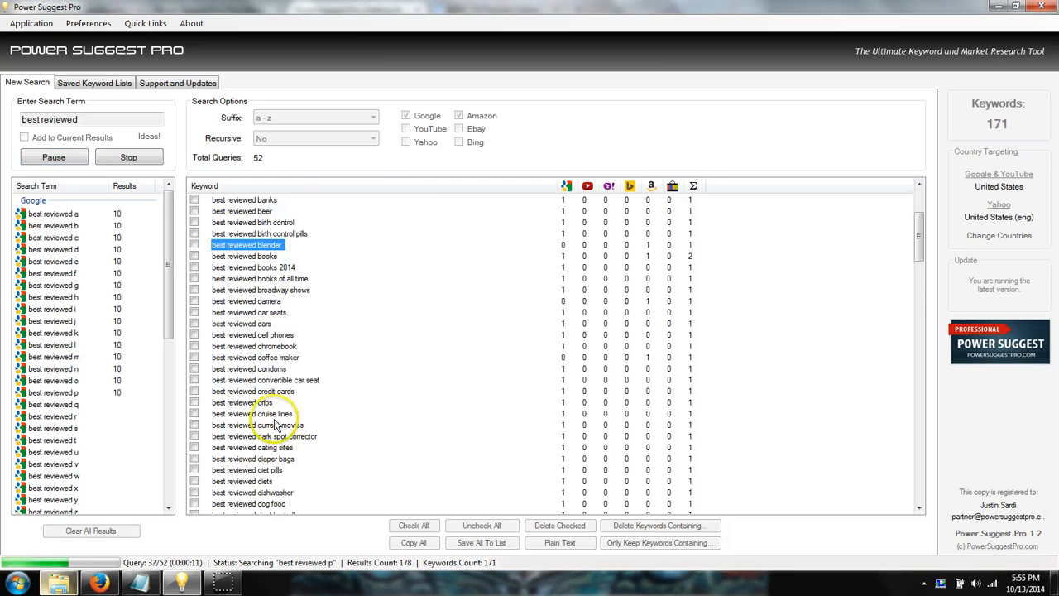
pyautogui.click(256, 414)
pyautogui.scroll(-7, 346, 418)
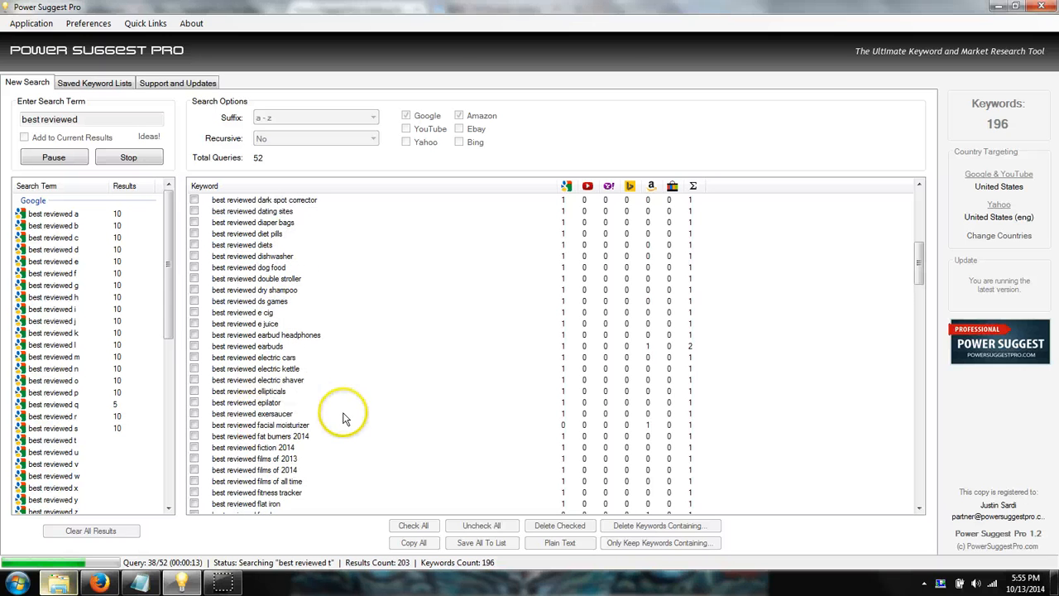
pyautogui.scroll(1, 248, 447)
pyautogui.click(247, 437)
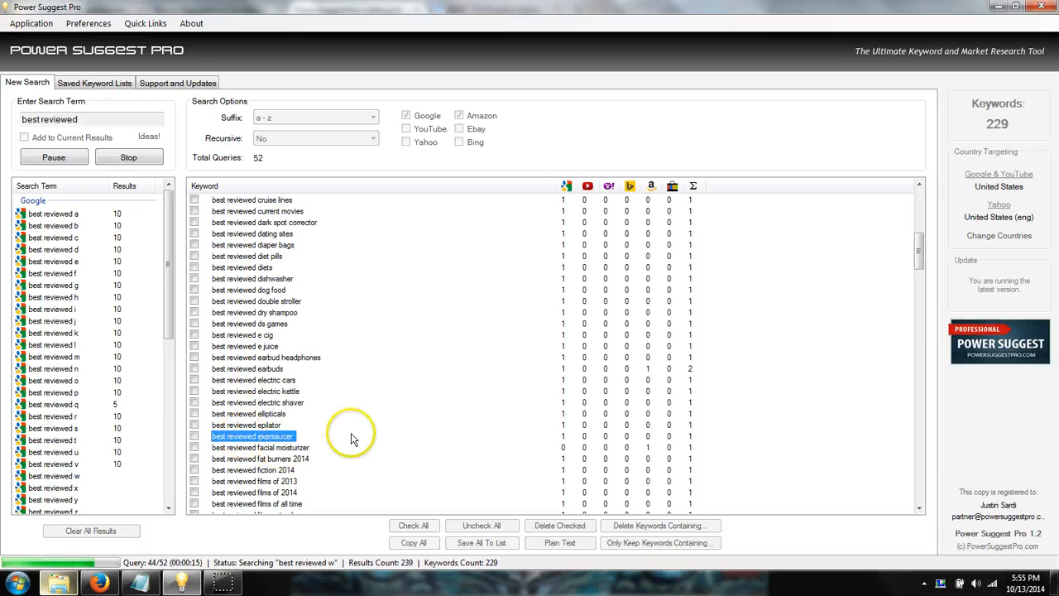
pyautogui.scroll(-1, 364, 417)
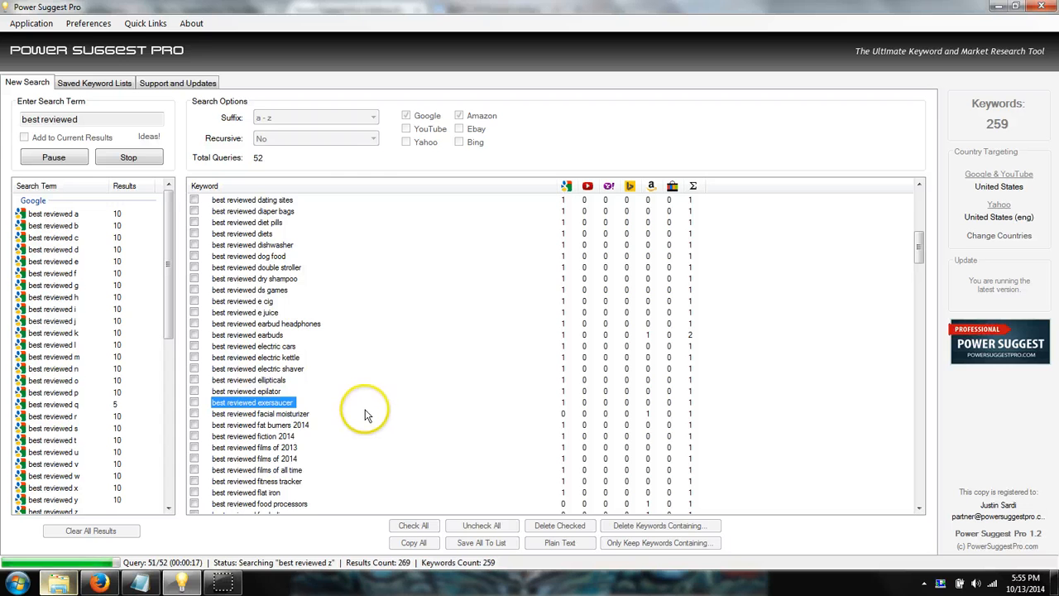
pyautogui.scroll(-5, 350, 397)
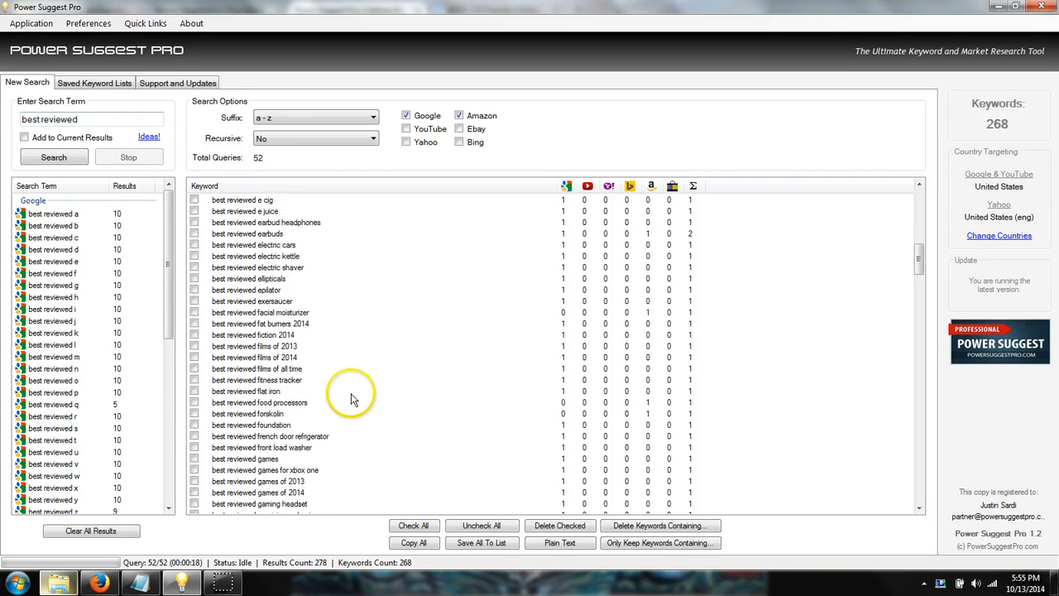
pyautogui.scroll(-3, 348, 397)
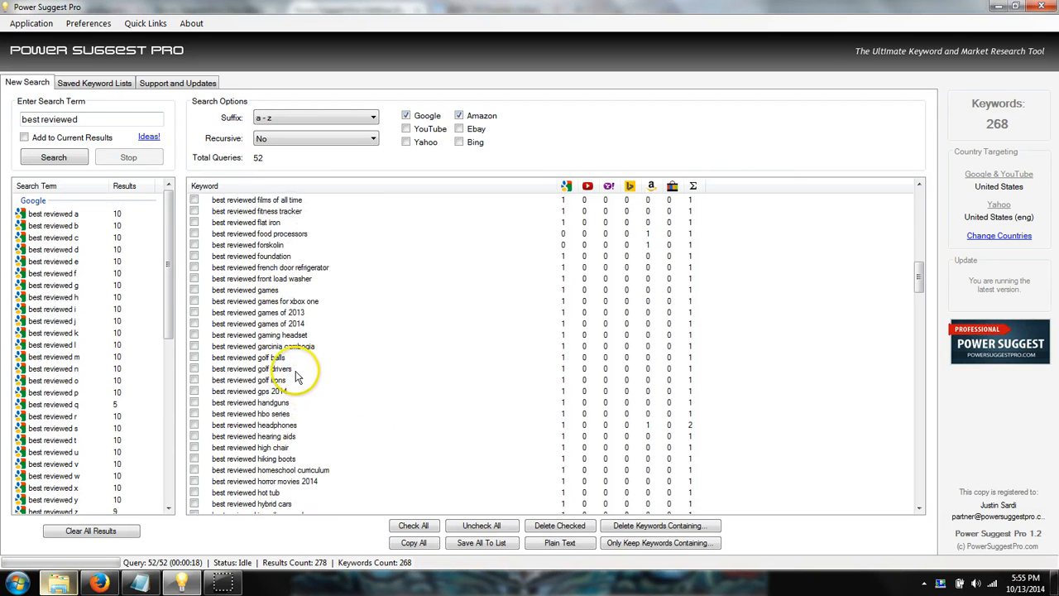
pyautogui.click(259, 413)
pyautogui.scroll(-5, 290, 405)
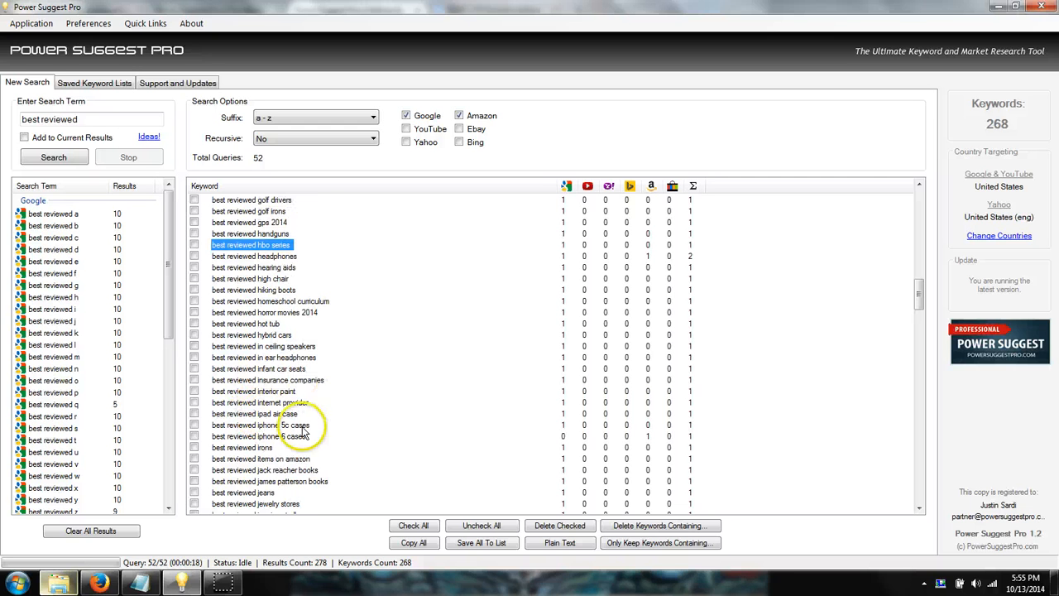
pyautogui.click(245, 438)
pyautogui.click(248, 427)
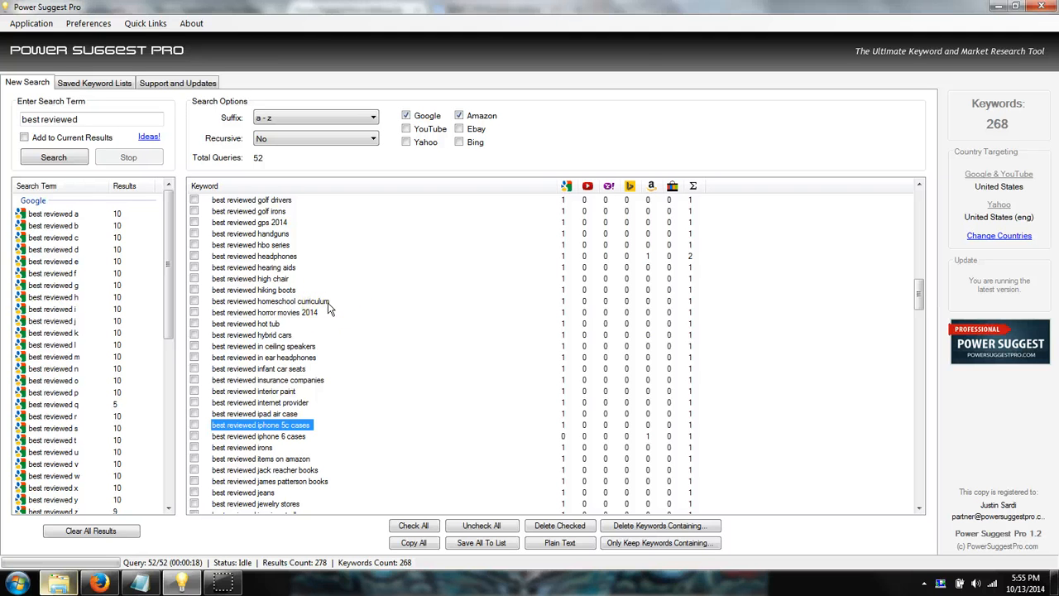
# Narrow the search term to "best reviewed iphone", run the search on Google and Amazon, and look through the resulting keywords.
pyautogui.click(141, 116)
pyautogui.write('ip')
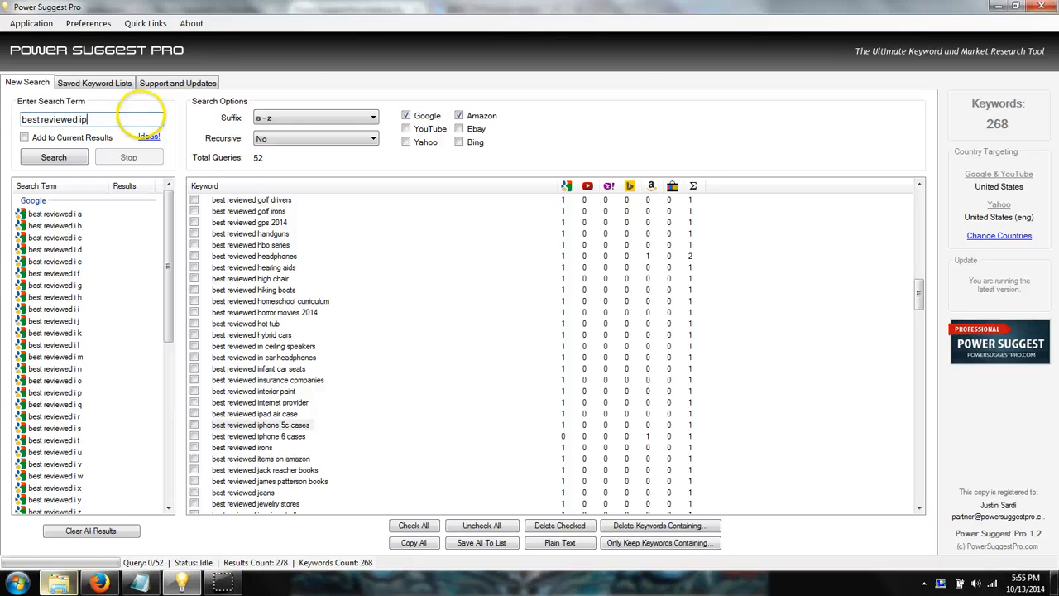
pyautogui.write('hone')
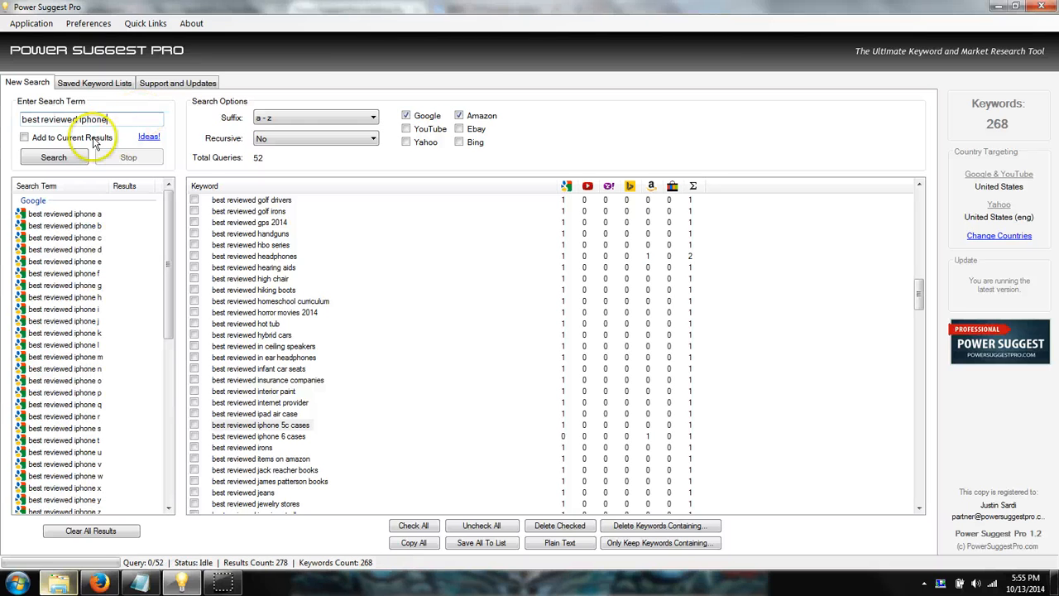
pyautogui.click(54, 157)
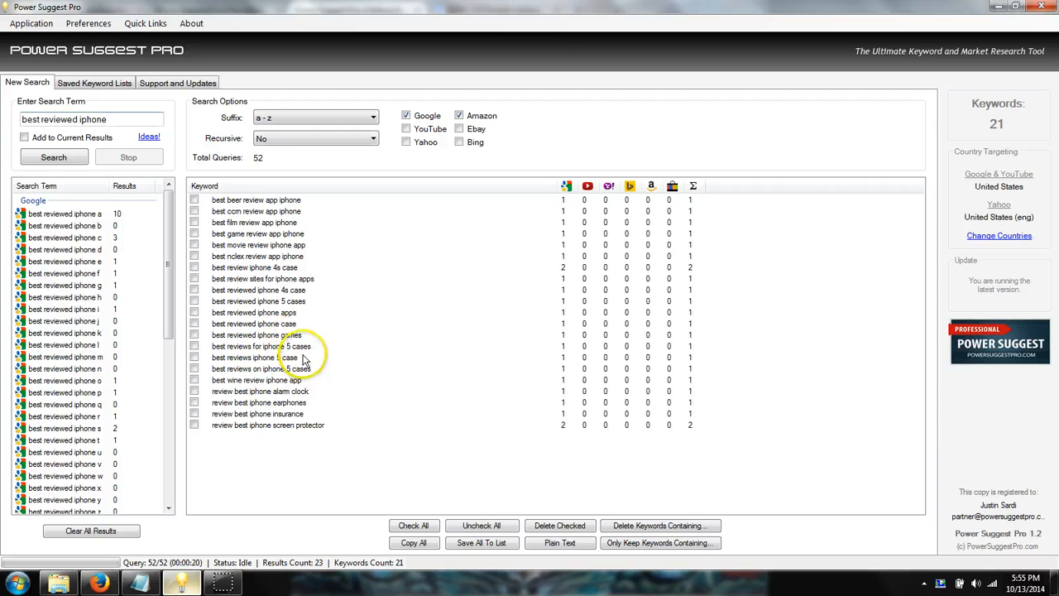
pyautogui.click(294, 348)
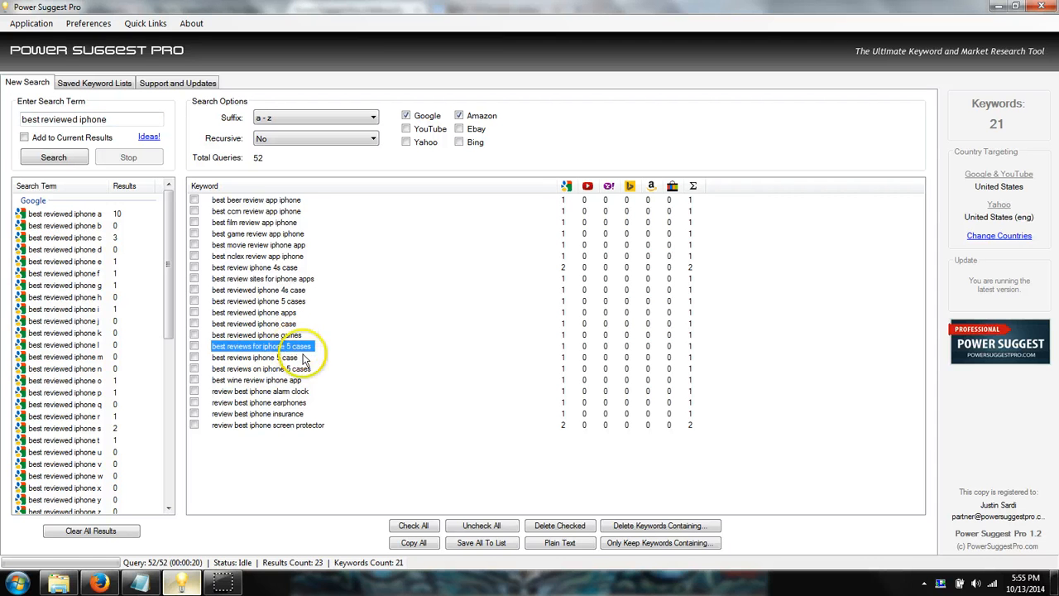
pyautogui.click(279, 426)
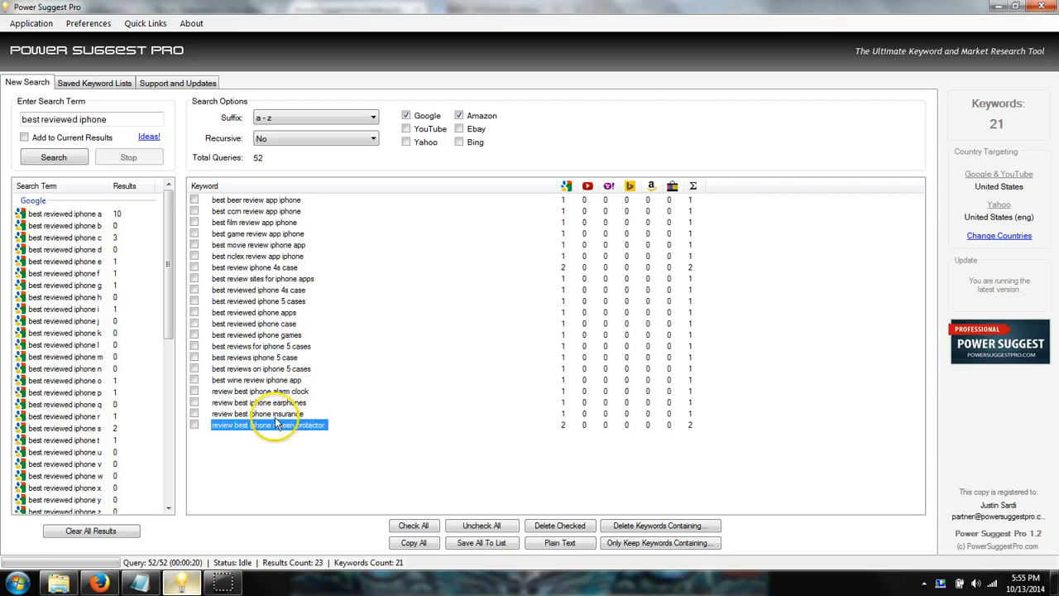
pyautogui.click(277, 415)
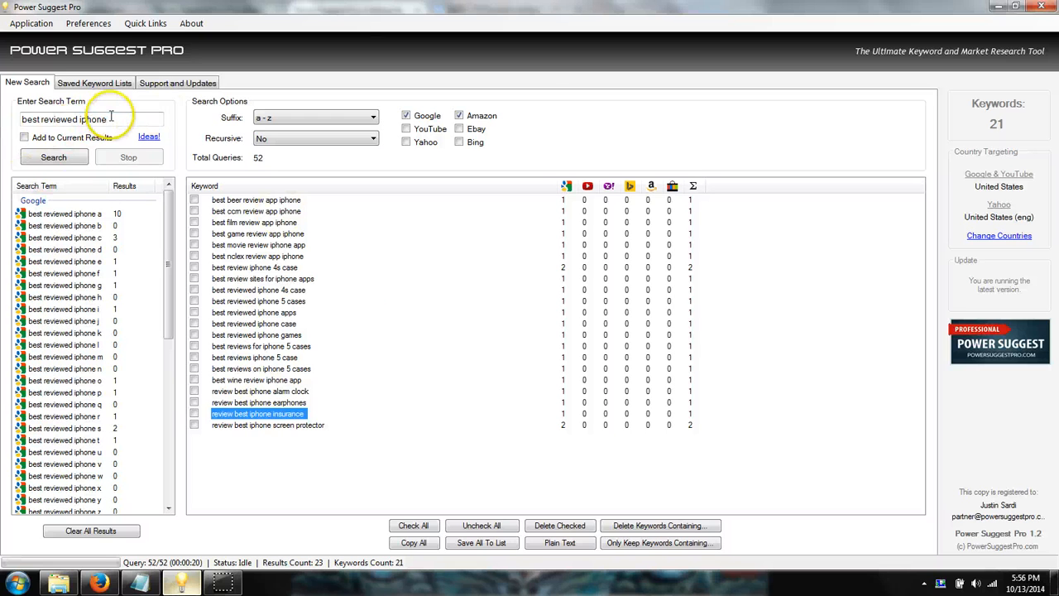
# Run an a - z search for "* under $1000" on Google and Amazon.
pyautogui.moveTo(112, 119); pyautogui.dragTo(43, 123)
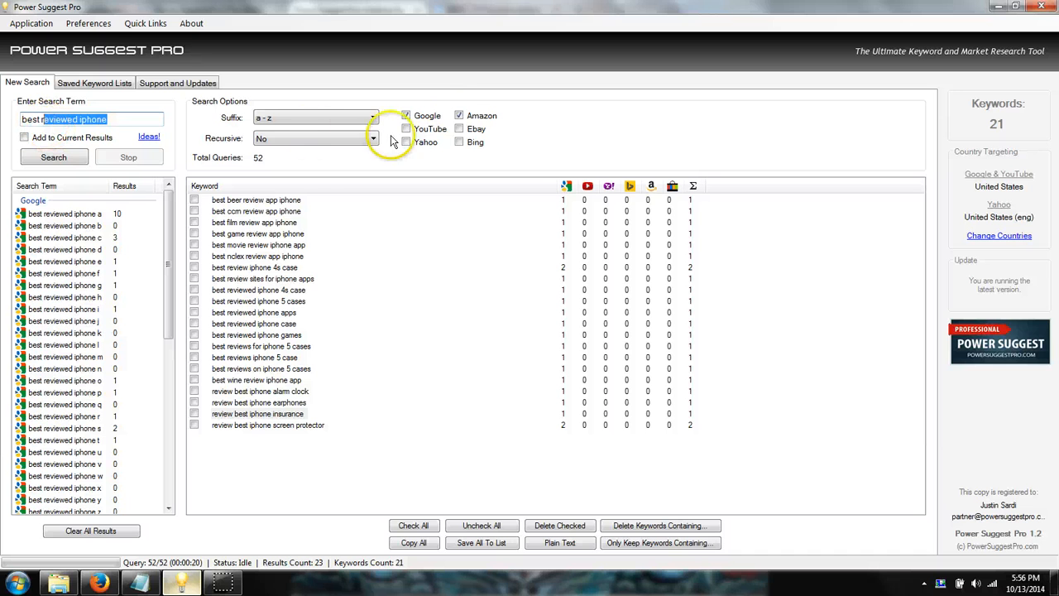
pyautogui.click(459, 117)
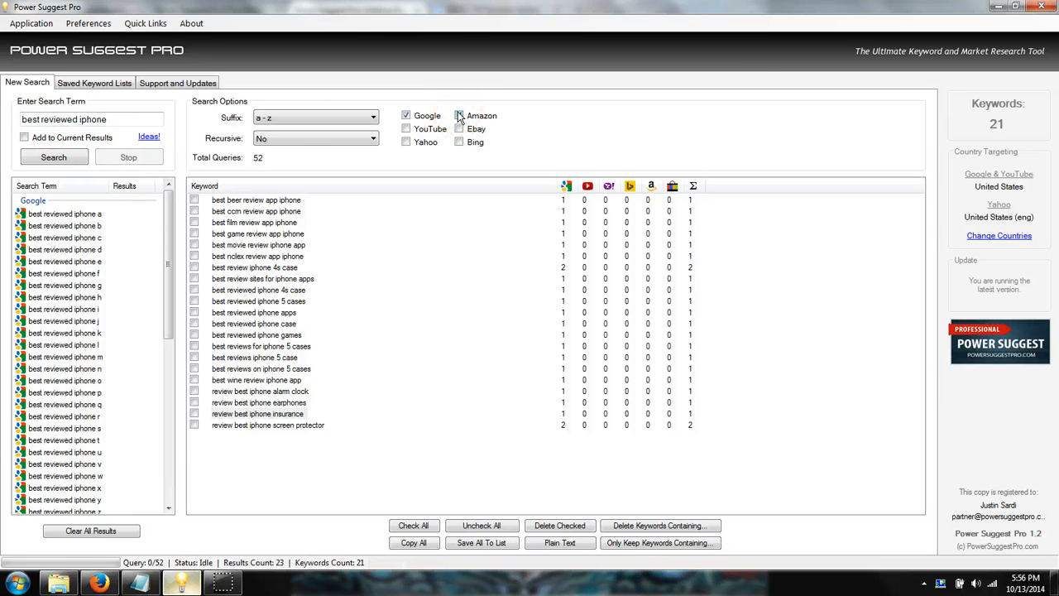
pyautogui.moveTo(132, 119); pyautogui.dragTo(38, 121)
pyautogui.press('BackSpace')
pyautogui.press('BackSpace')
pyautogui.press('BackSpace')
pyautogui.press('BackSpace')
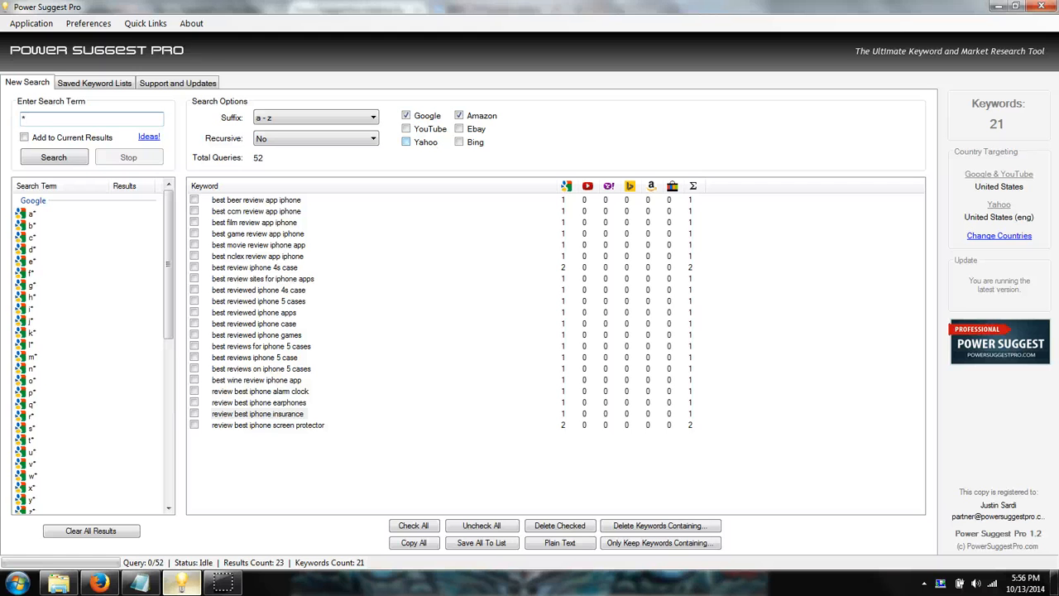
pyautogui.write('* under $100')
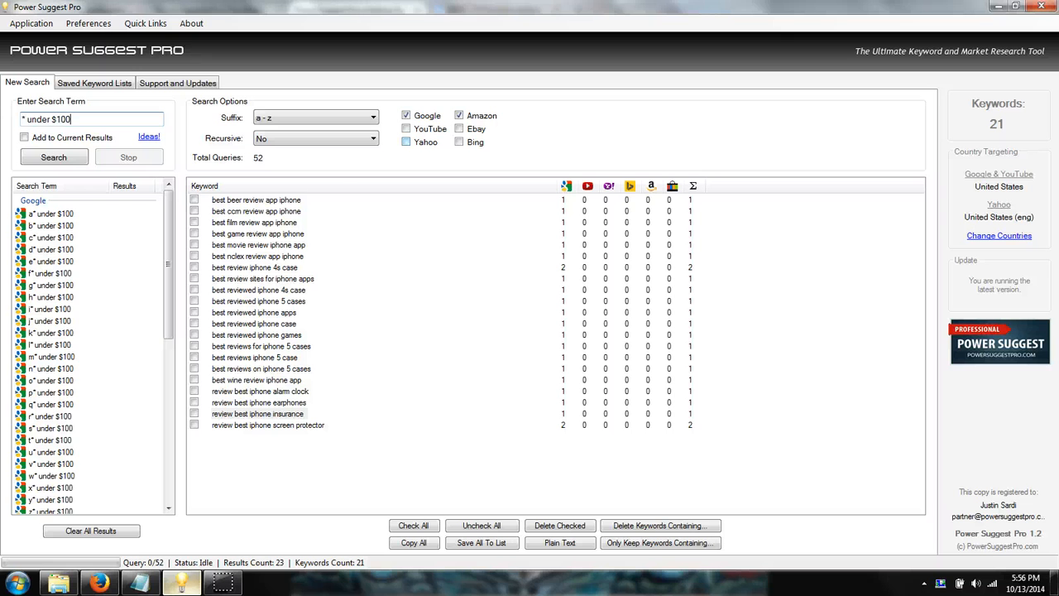
pyautogui.write('0')
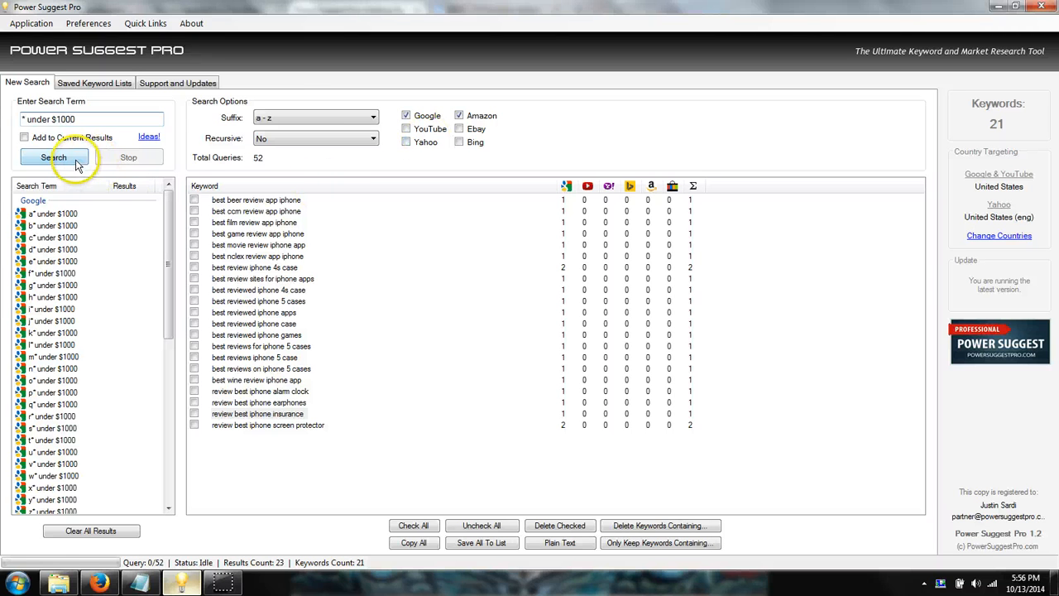
pyautogui.click(55, 157)
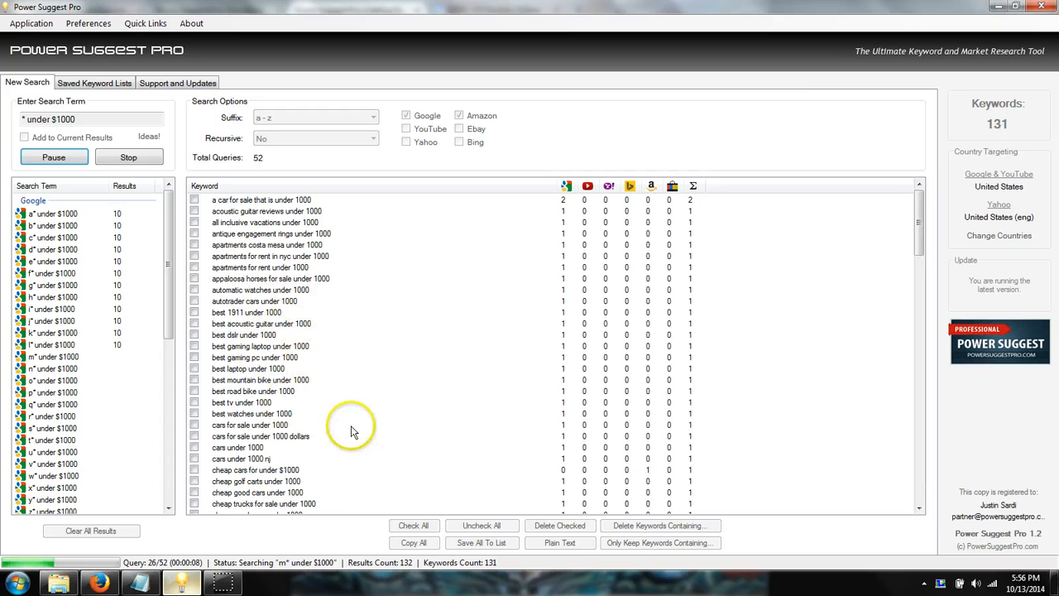
# Look through the "under $1000" keywords for product ideas, including the best TV suggestion.
pyautogui.click(270, 404)
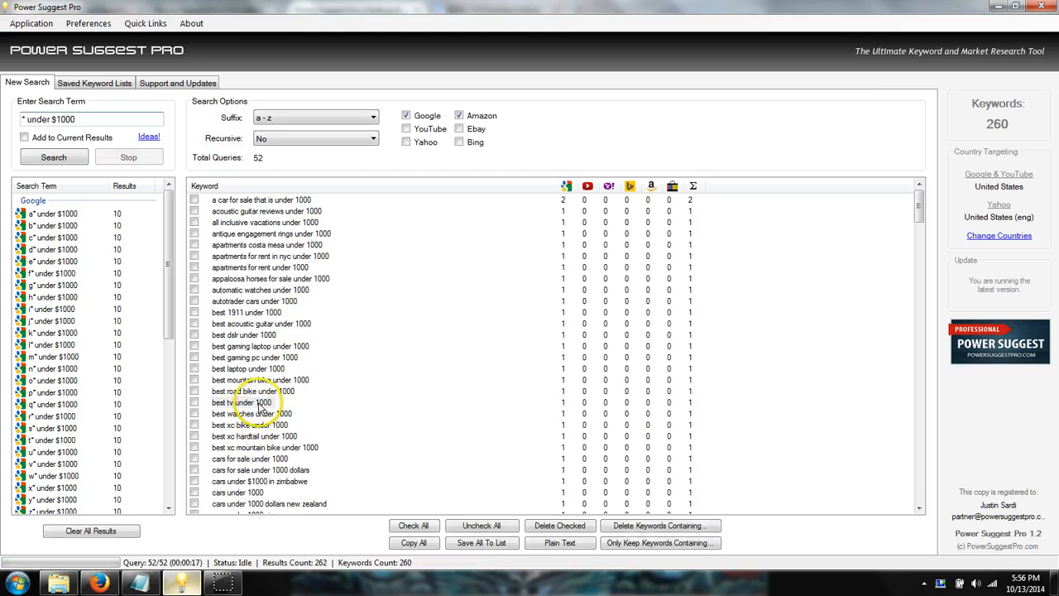
pyautogui.click(259, 404)
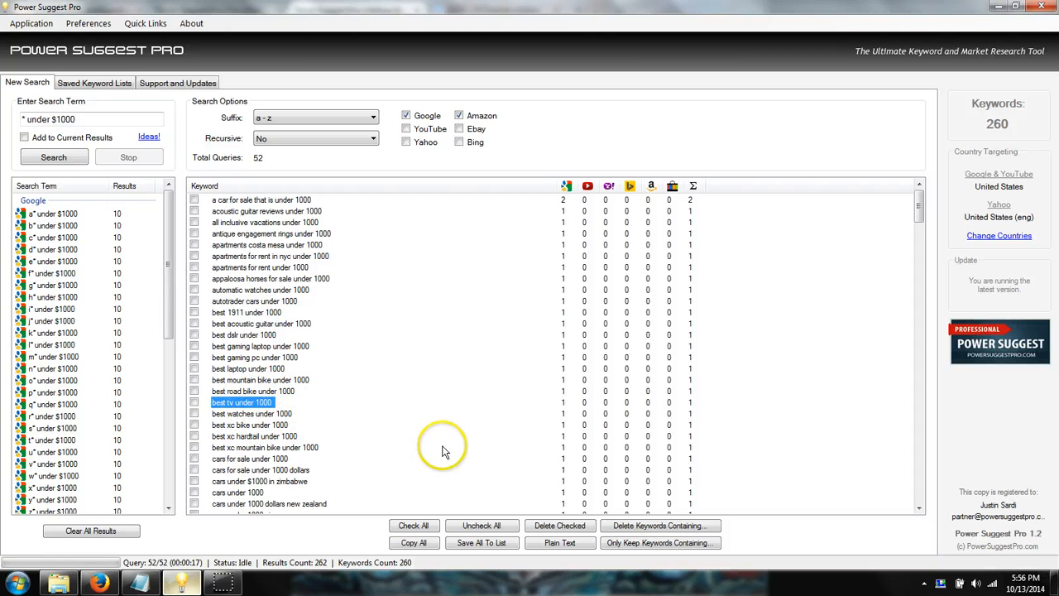
pyautogui.scroll(-3, 444, 368)
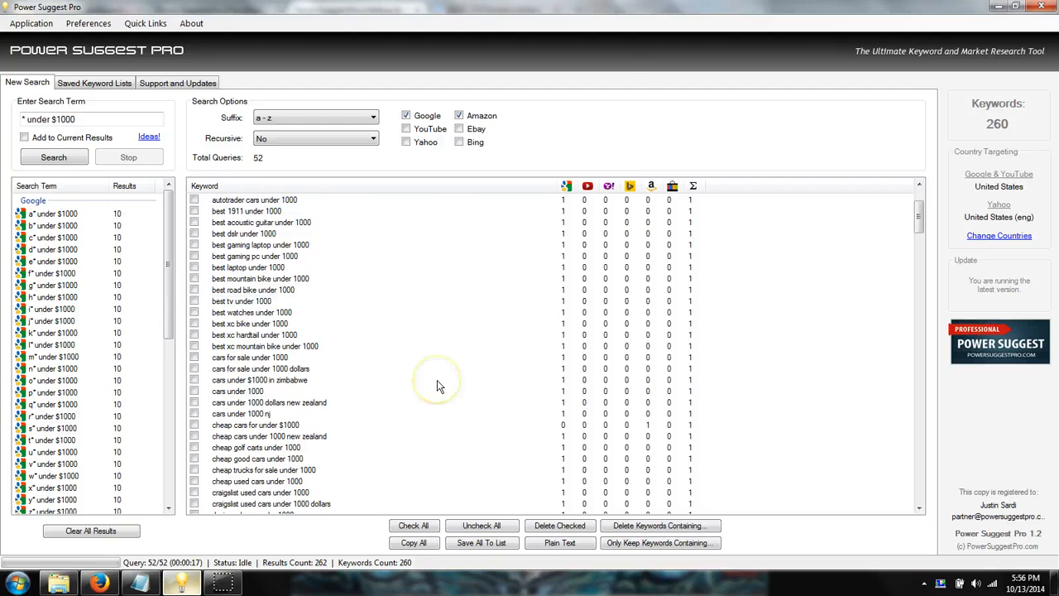
pyautogui.scroll(-2, 437, 380)
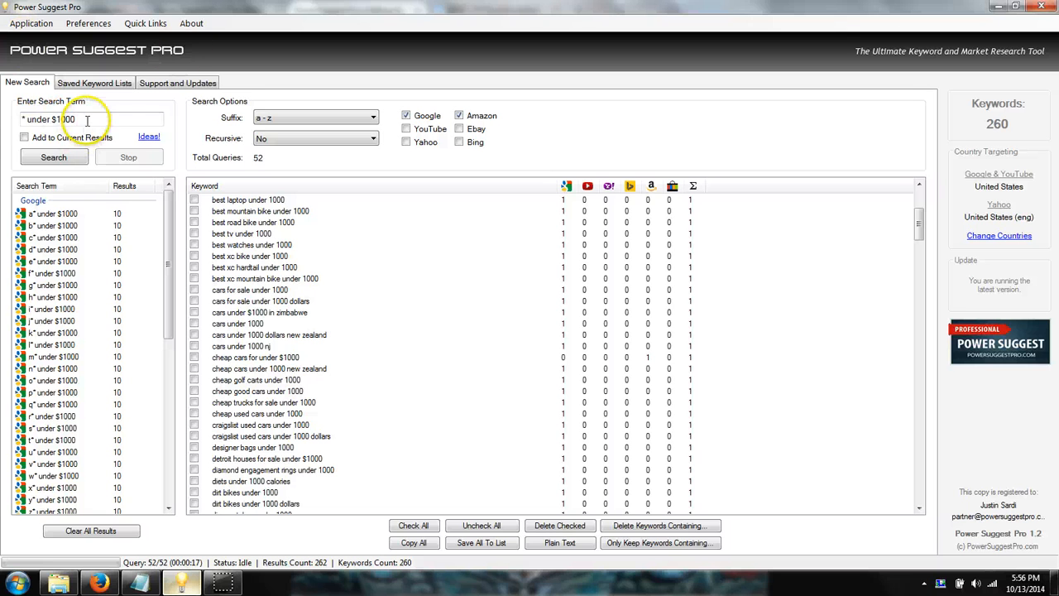
# Replace the search term with "top of the line" and run the a - z search on Google and Amazon.
pyautogui.moveTo(116, 119); pyautogui.dragTo(10, 120)
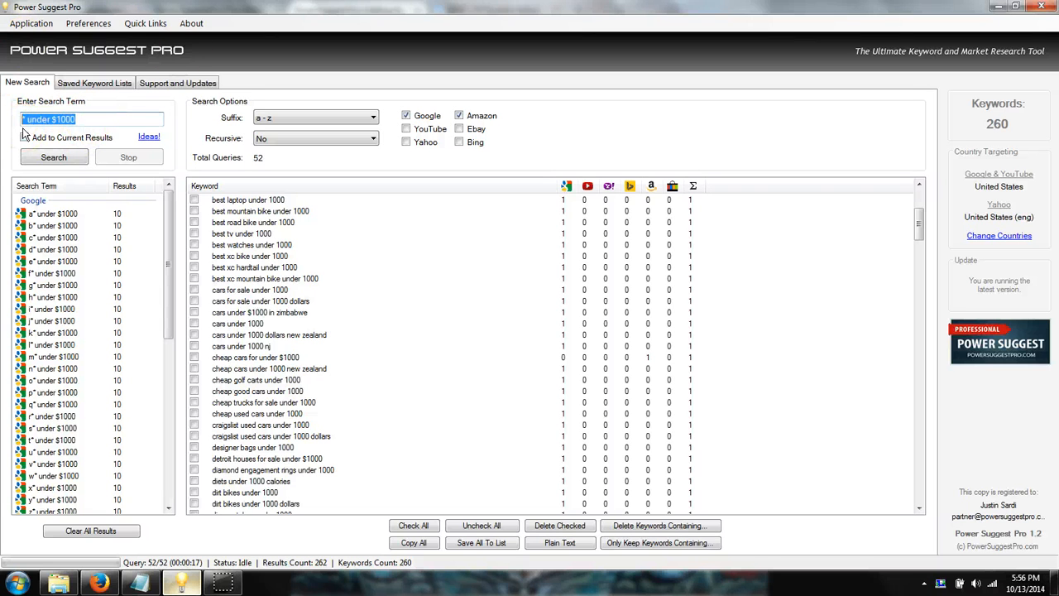
pyautogui.write('to')
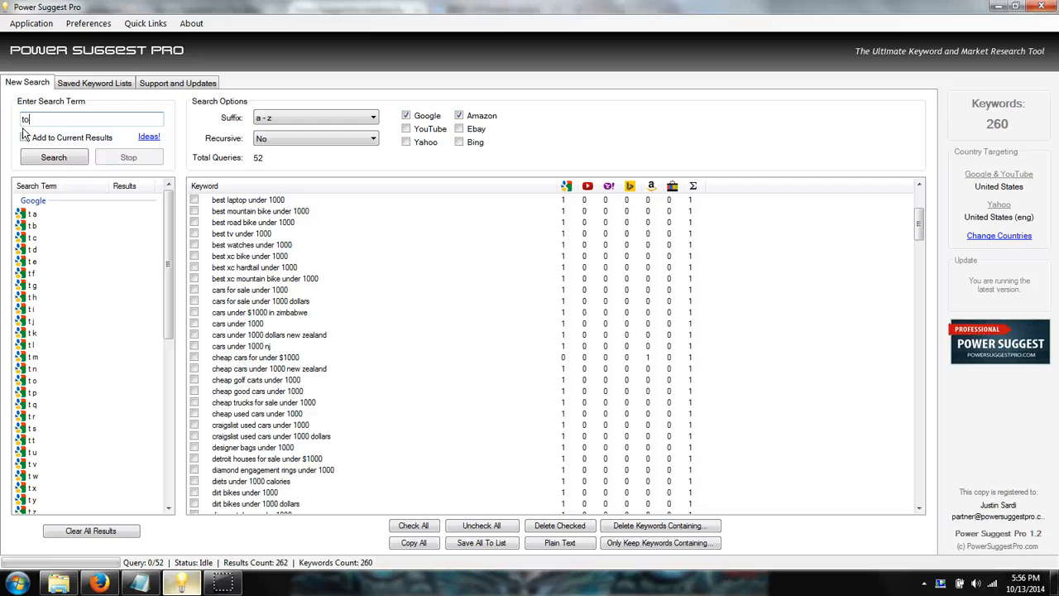
pyautogui.write('p of the line')
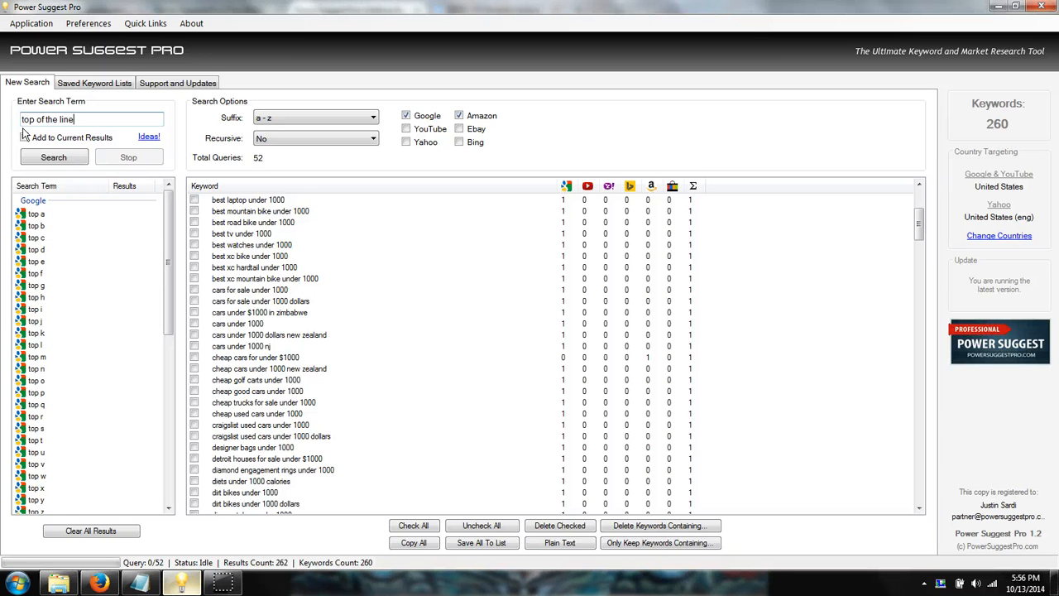
pyautogui.click(23, 141)
pyautogui.click(53, 159)
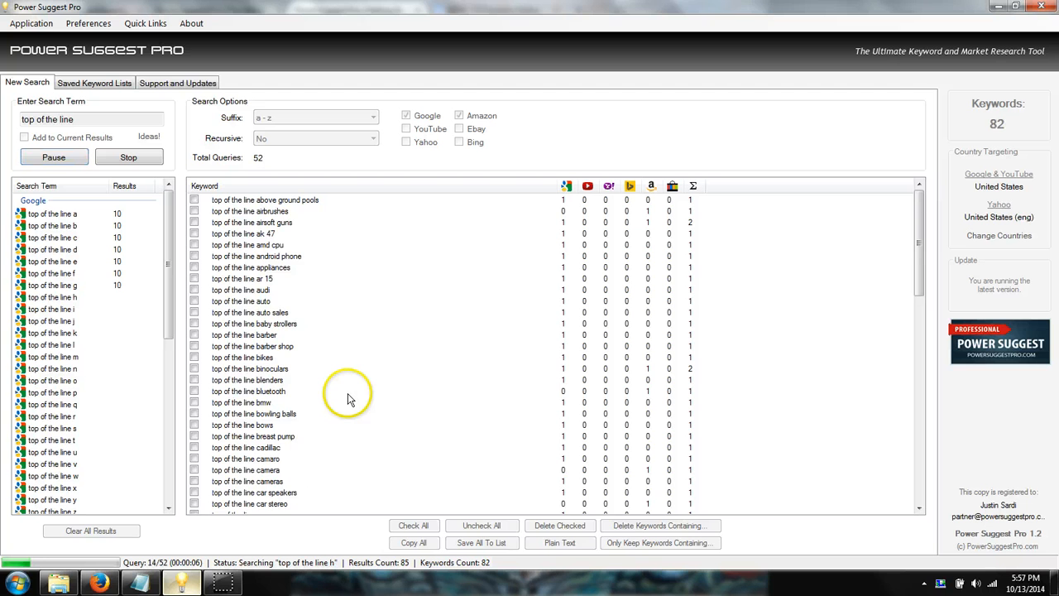
# Look through the incoming "top of the line" keywords and stop the search.
pyautogui.scroll(-15, 347, 398)
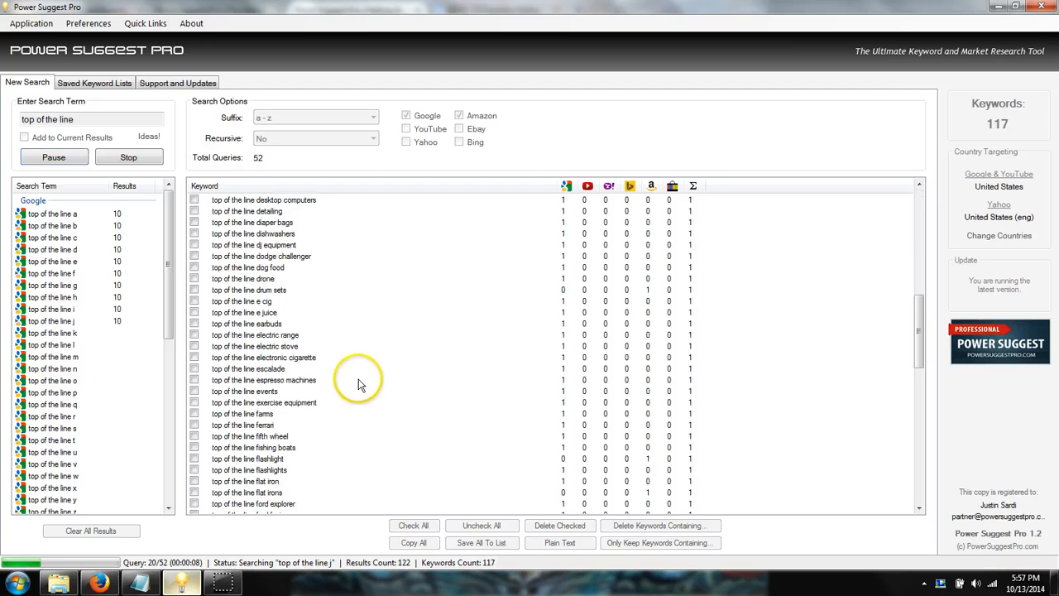
pyautogui.scroll(-3, 361, 385)
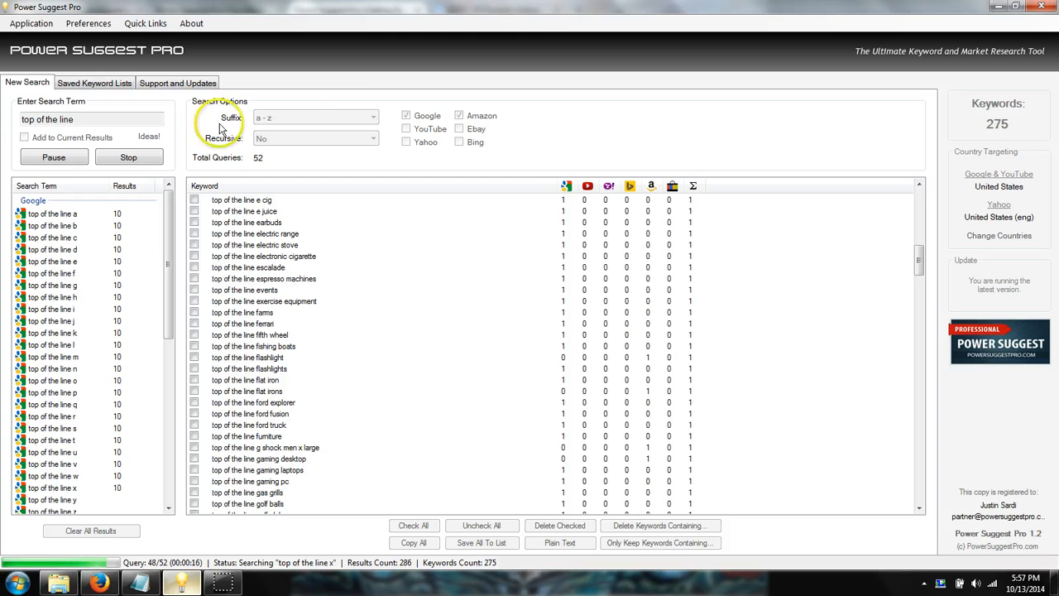
pyautogui.click(137, 159)
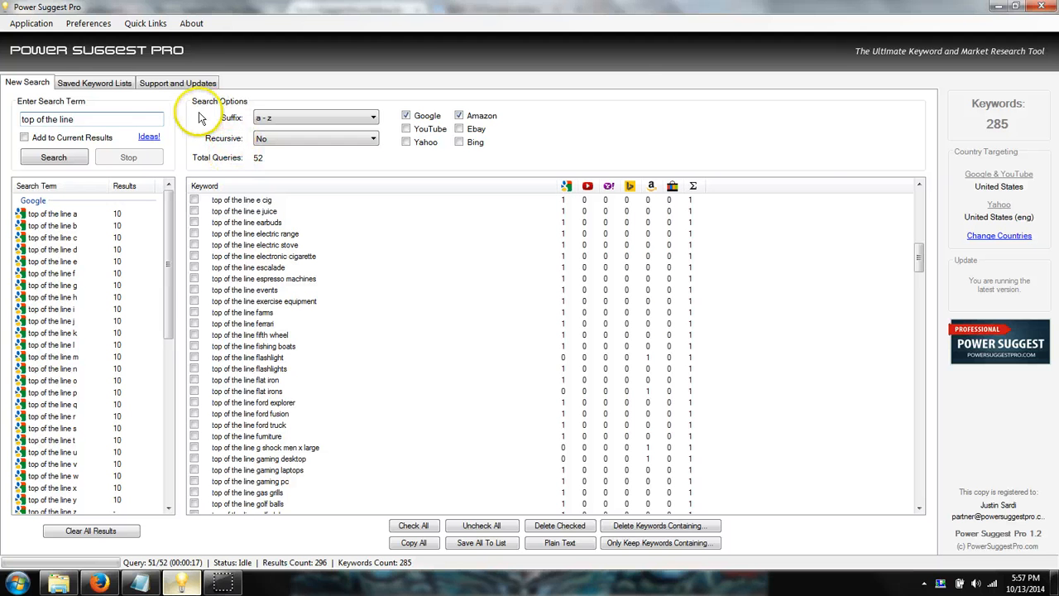
# Open the search term ideas and examine the Informational phrases, including "step by step" and "ways to improve".
pyautogui.click(148, 137)
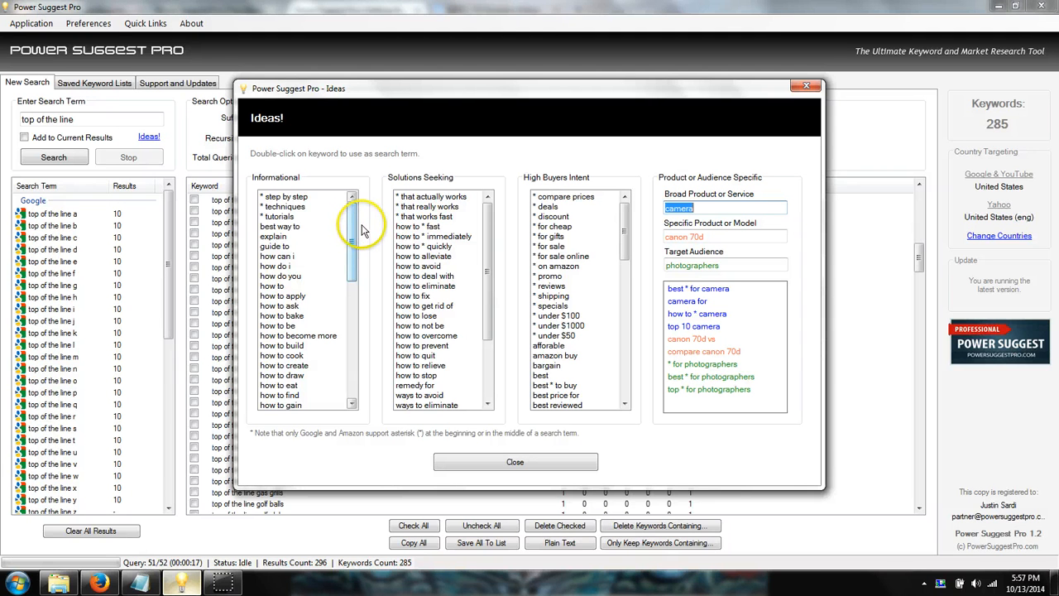
pyautogui.moveTo(353, 235); pyautogui.dragTo(360, 360)
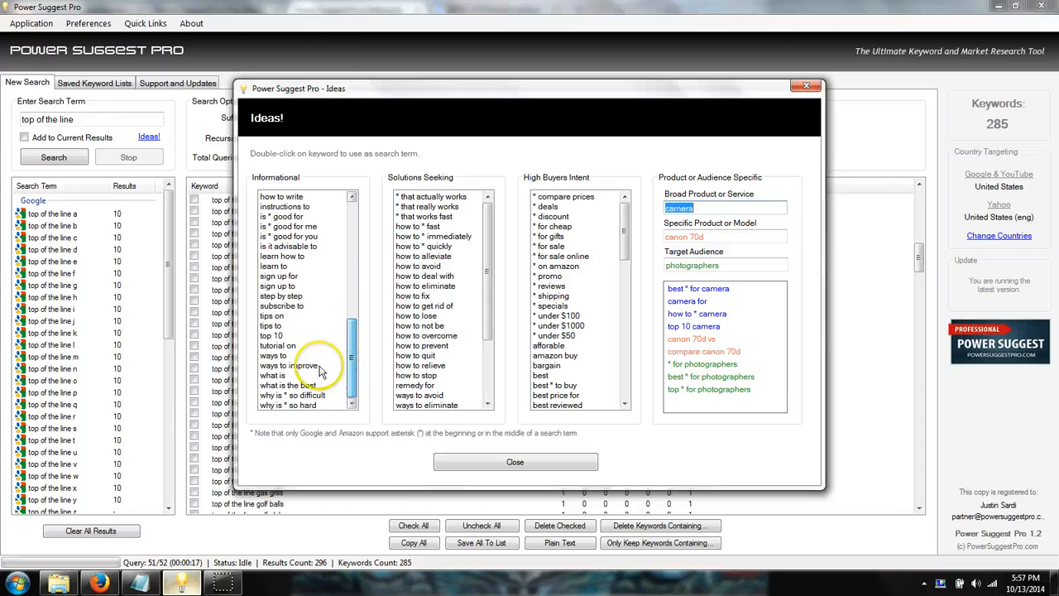
pyautogui.click(290, 296)
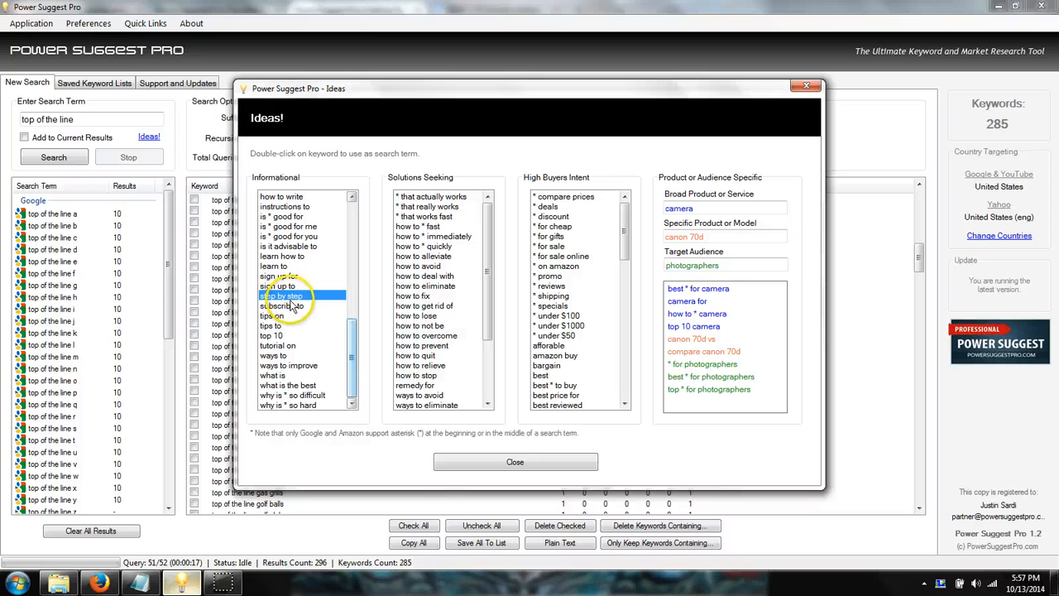
pyautogui.click(297, 365)
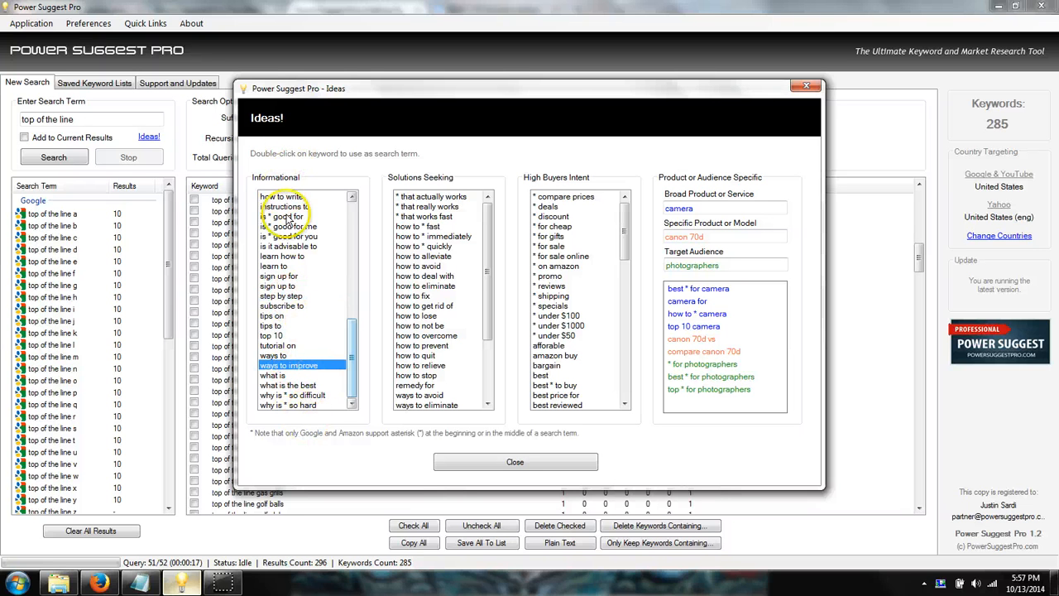
pyautogui.moveTo(354, 356); pyautogui.dragTo(464, 236)
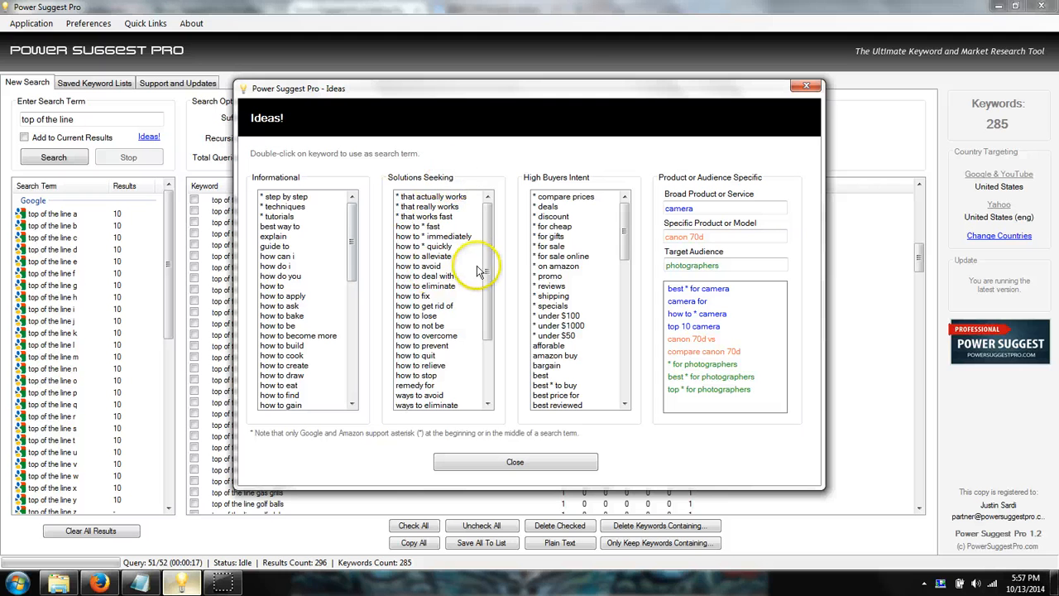
# Examine the Solutions Seeking phrases, including "how to get rid of", "how to quit" and "ways to get rid of".
pyautogui.moveTo(490, 269); pyautogui.dragTo(489, 310)
pyautogui.click(443, 228)
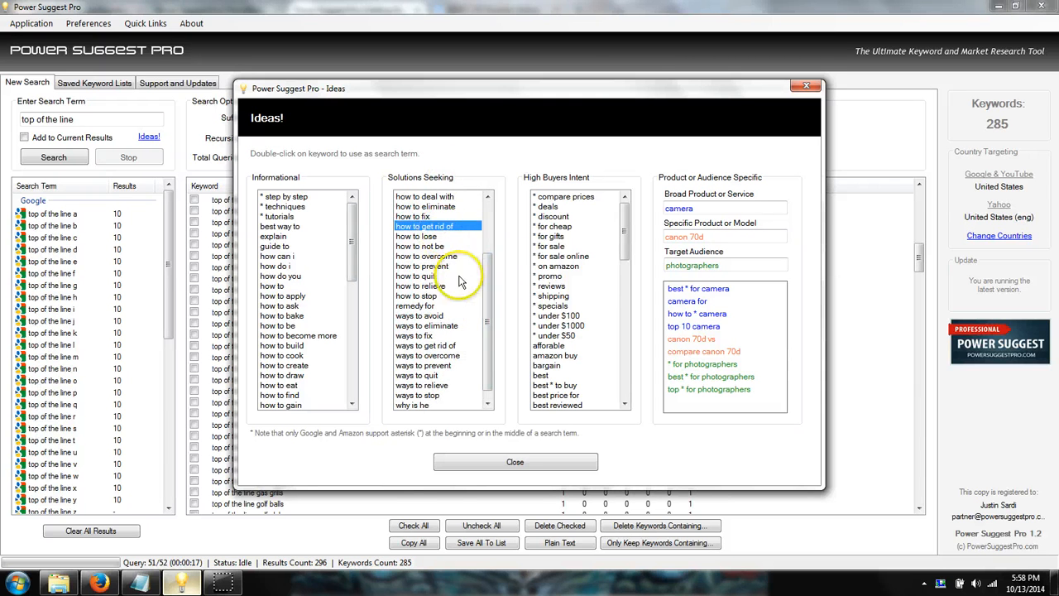
pyautogui.click(428, 276)
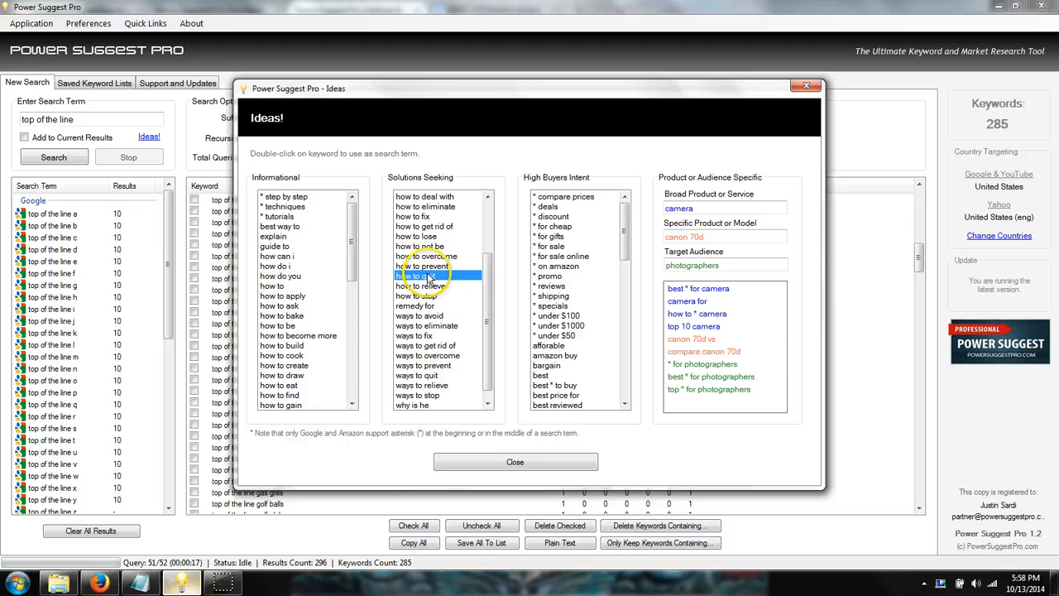
pyautogui.click(442, 357)
pyautogui.click(437, 346)
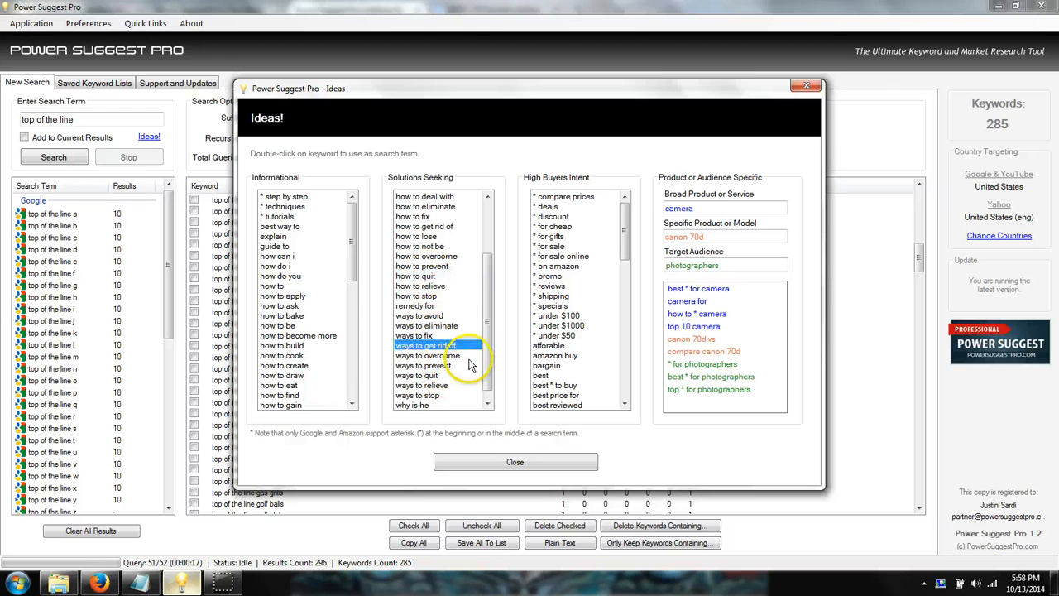
pyautogui.scroll(-1, 480, 351)
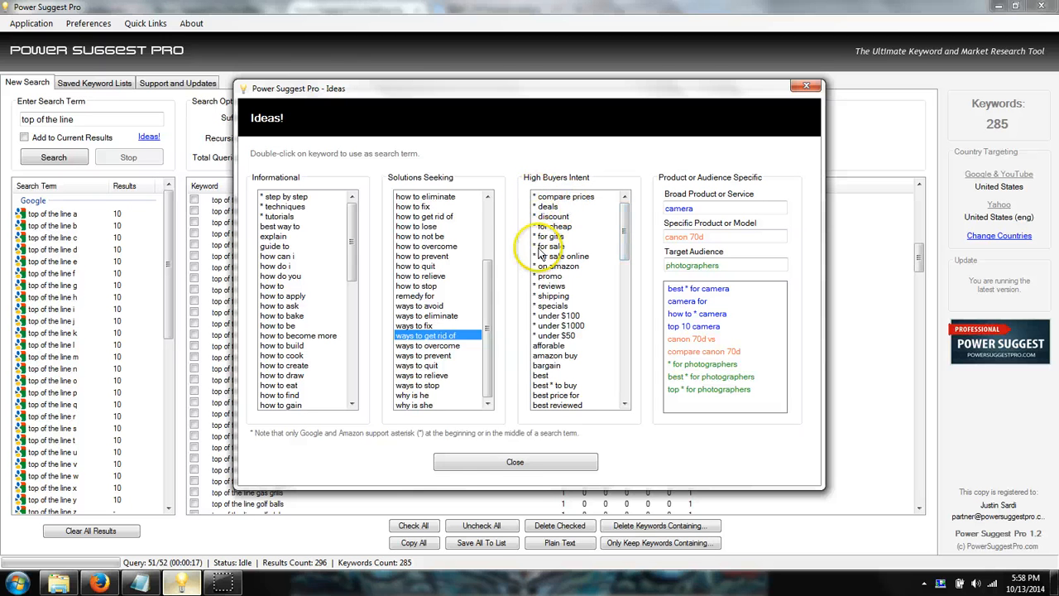
# Search with the High Buyers Intent idea "* under $1000" and stop the search partway.
pyautogui.moveTo(624, 225)
pyautogui.mouseDown()
pyautogui.moveTo(622, 234)
pyautogui.moveTo(624, 221)
pyautogui.mouseUp()
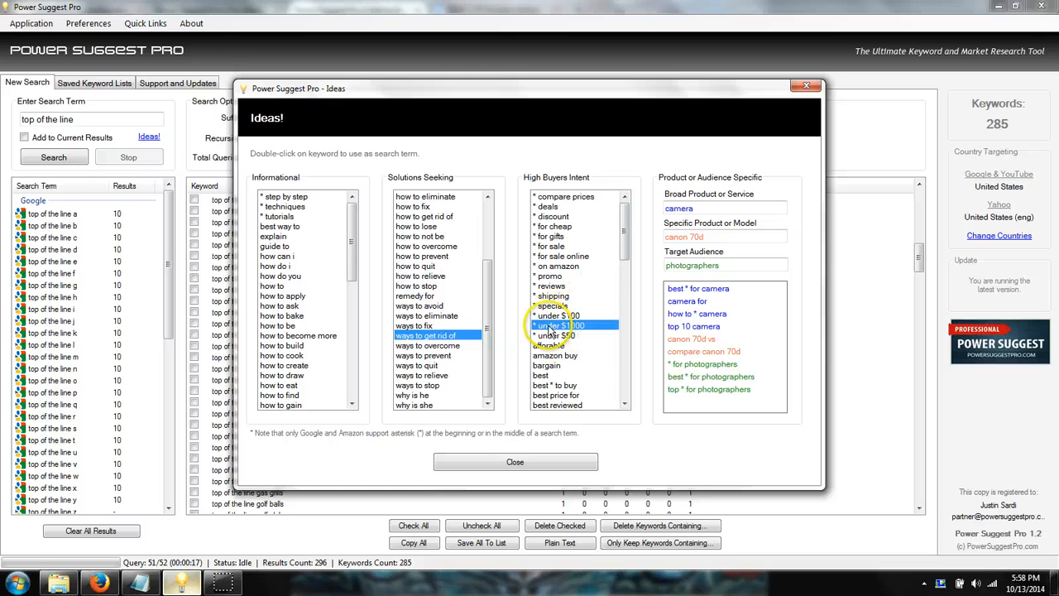
pyautogui.doubleClick(549, 328)
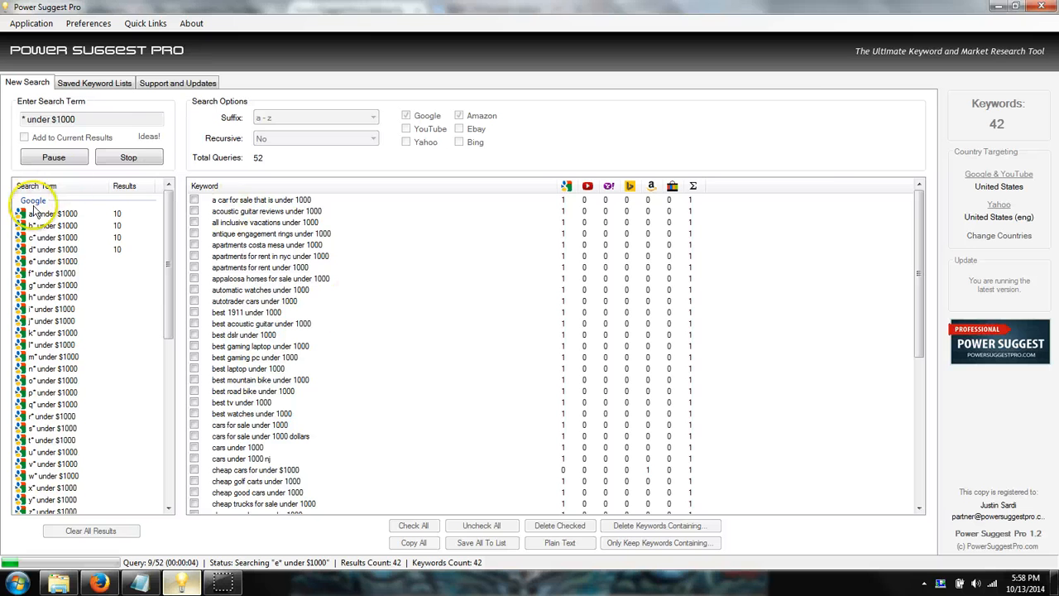
pyautogui.click(128, 157)
# Reopen the search term ideas and set the broad product or service to "video marketing".
pyautogui.click(148, 138)
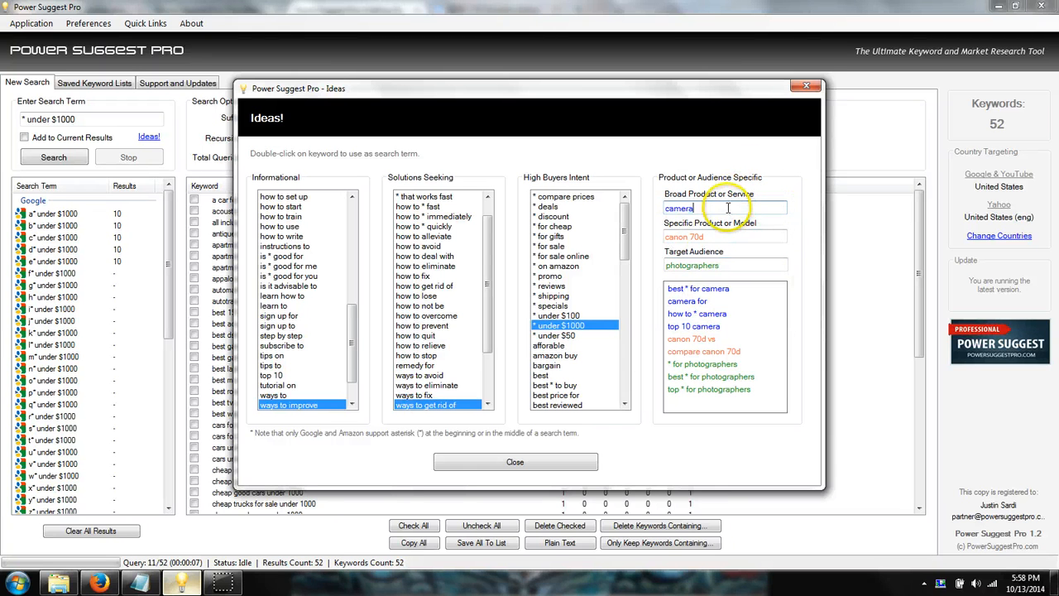
pyautogui.moveTo(706, 210); pyautogui.dragTo(659, 209)
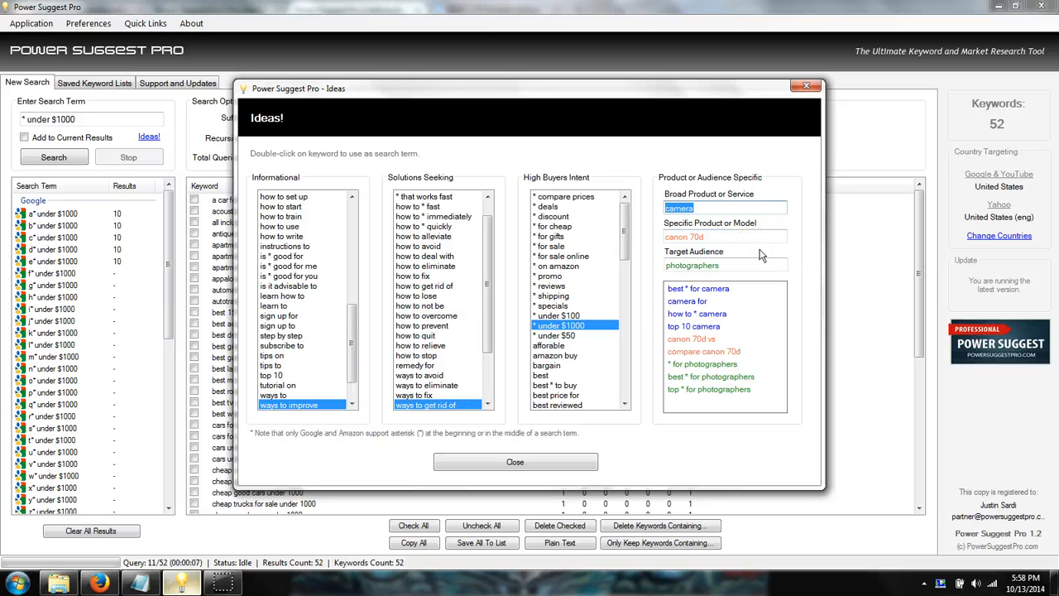
pyautogui.write('video marketing')
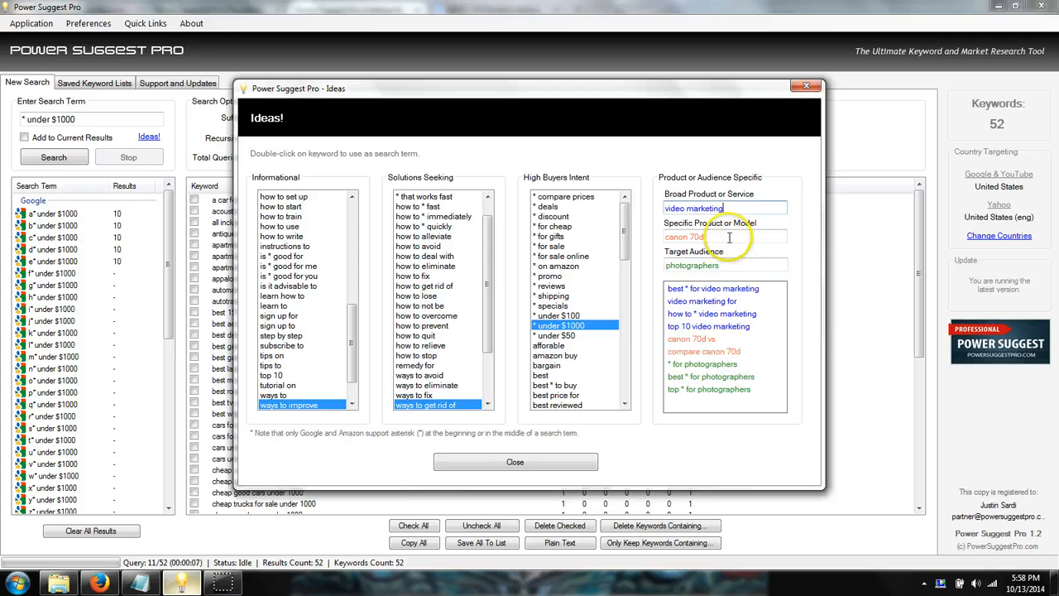
pyautogui.moveTo(729, 237); pyautogui.dragTo(635, 238)
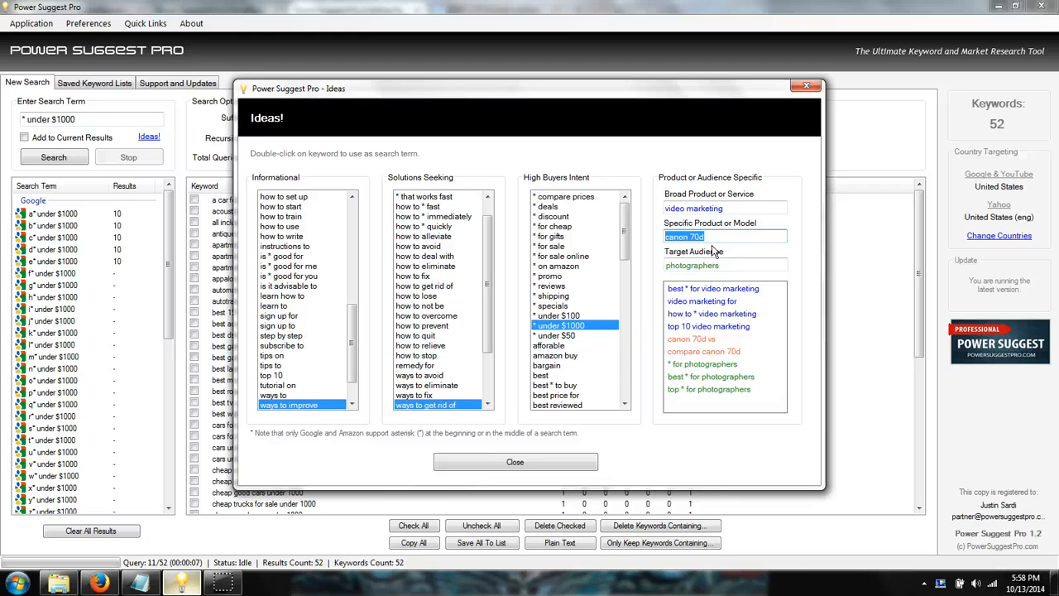
# Change the broad product or service to "workout plan".
pyautogui.moveTo(739, 207); pyautogui.dragTo(640, 207)
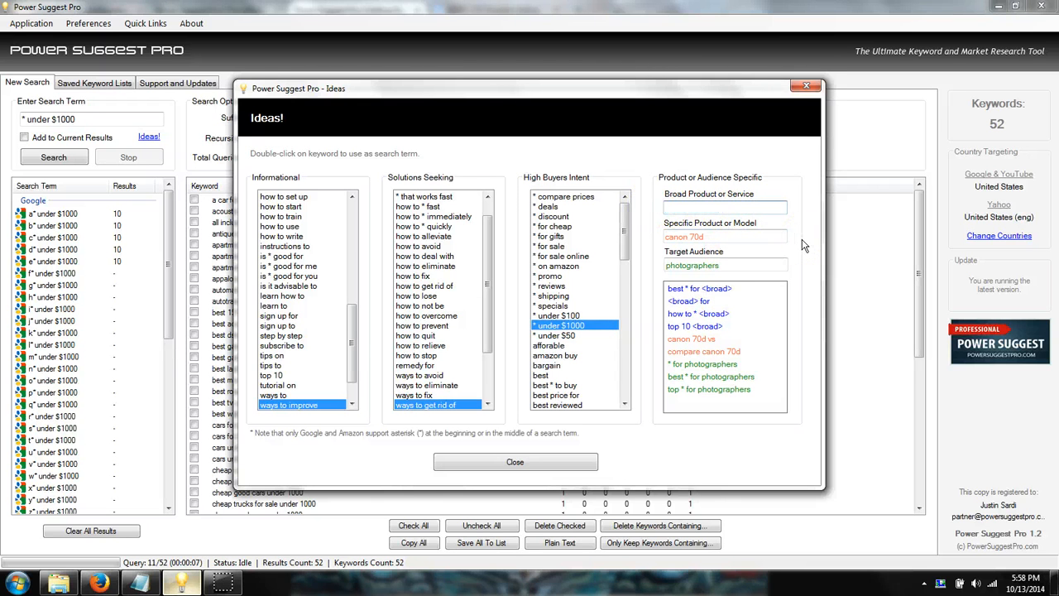
pyautogui.write('wor')
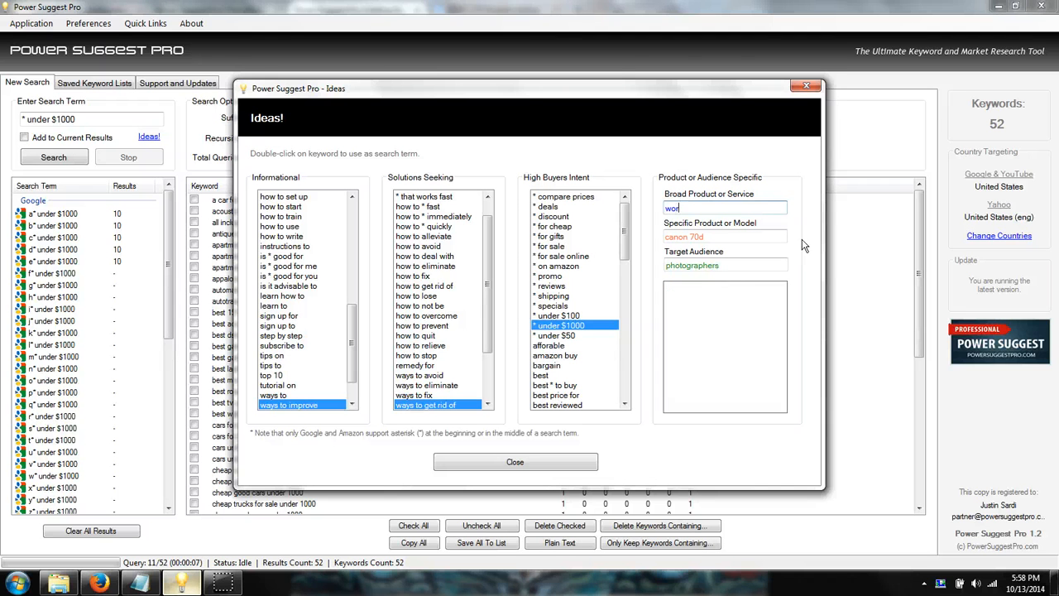
pyautogui.write('kout plan')
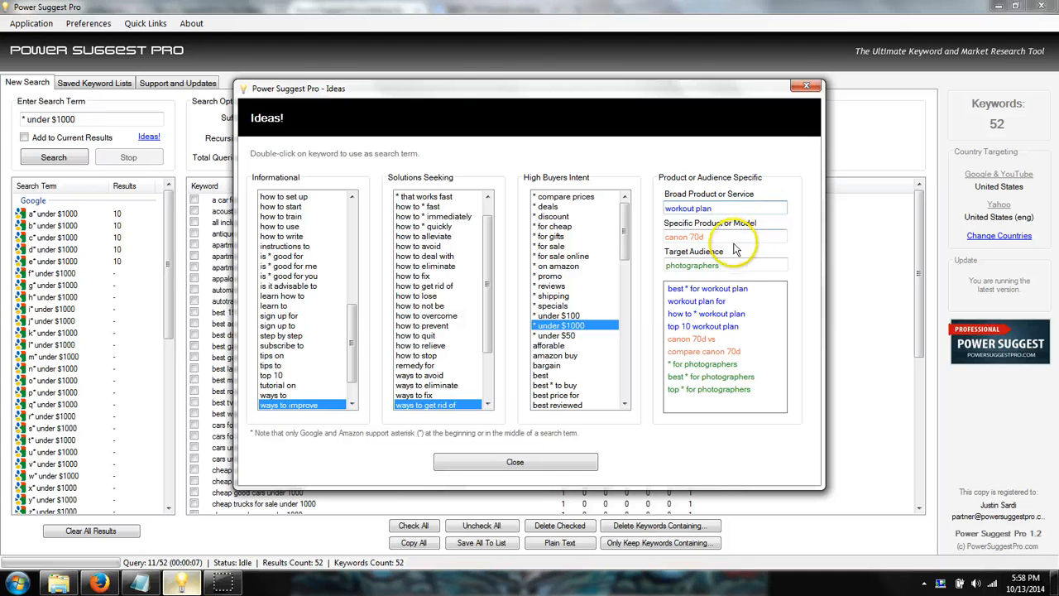
# Set the specific product or model to "p90x" and the target audience to "fitness" in the search term ideas.
pyautogui.moveTo(710, 235); pyautogui.dragTo(650, 236)
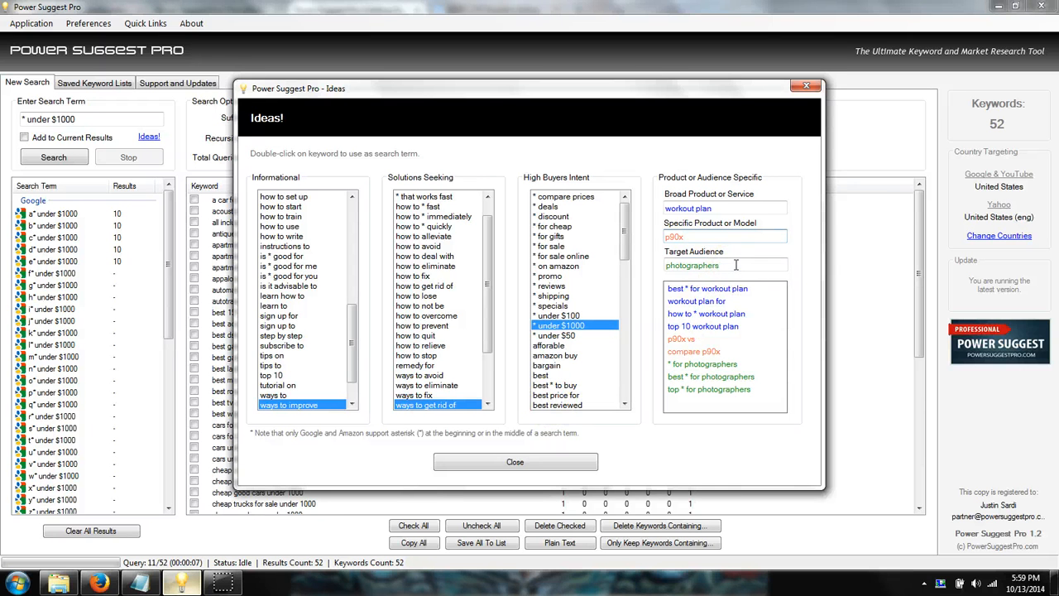
pyautogui.moveTo(702, 270); pyautogui.dragTo(684, 264)
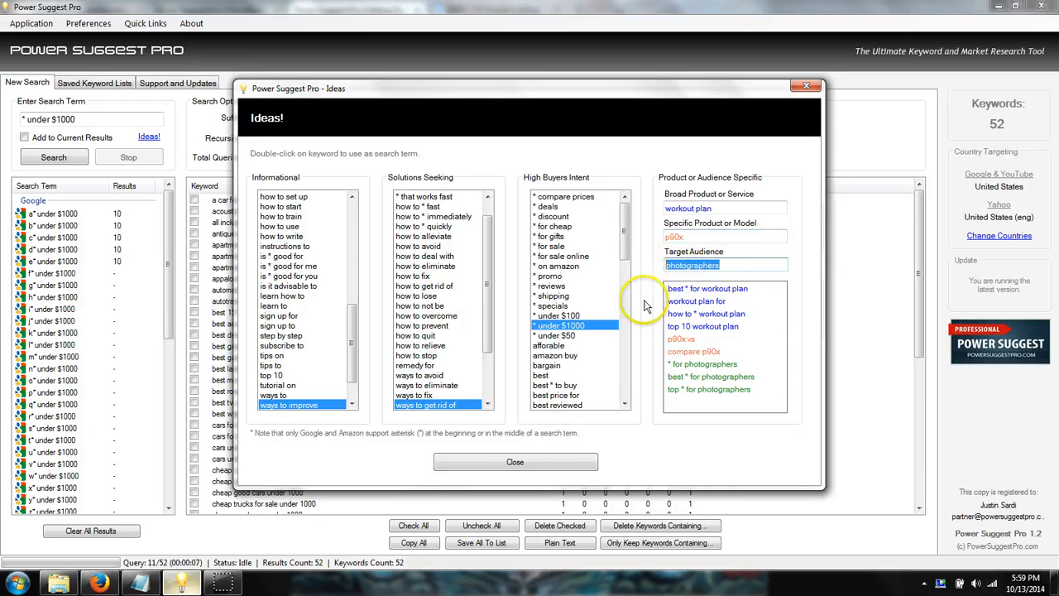
pyautogui.write('fitness')
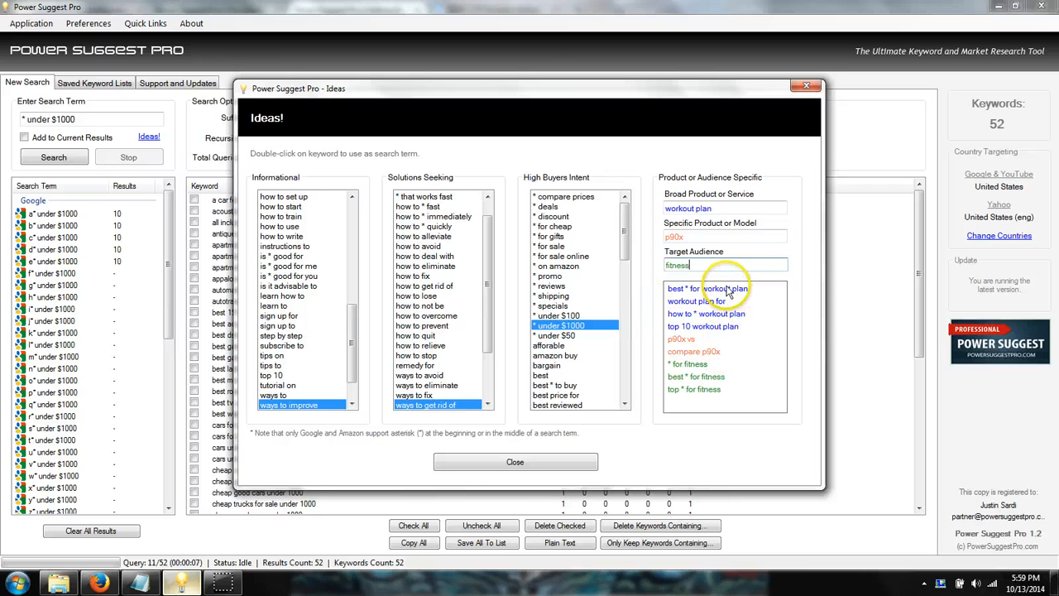
# Search with the product idea "p90x vs" and look through the resulting comparison keywords.
pyautogui.doubleClick(683, 342)
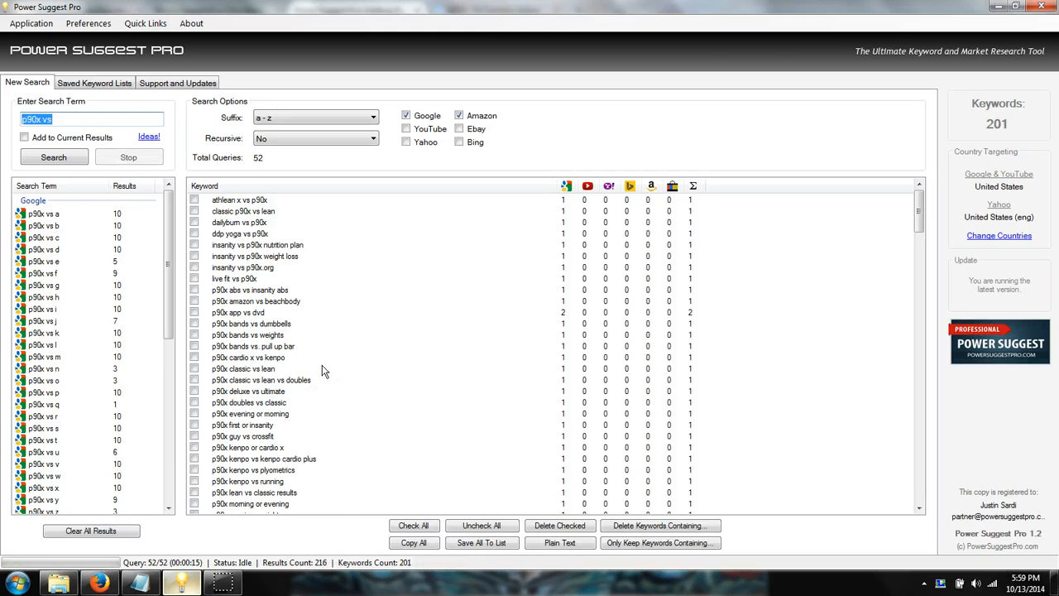
pyautogui.click(336, 323)
pyautogui.scroll(-5, 336, 329)
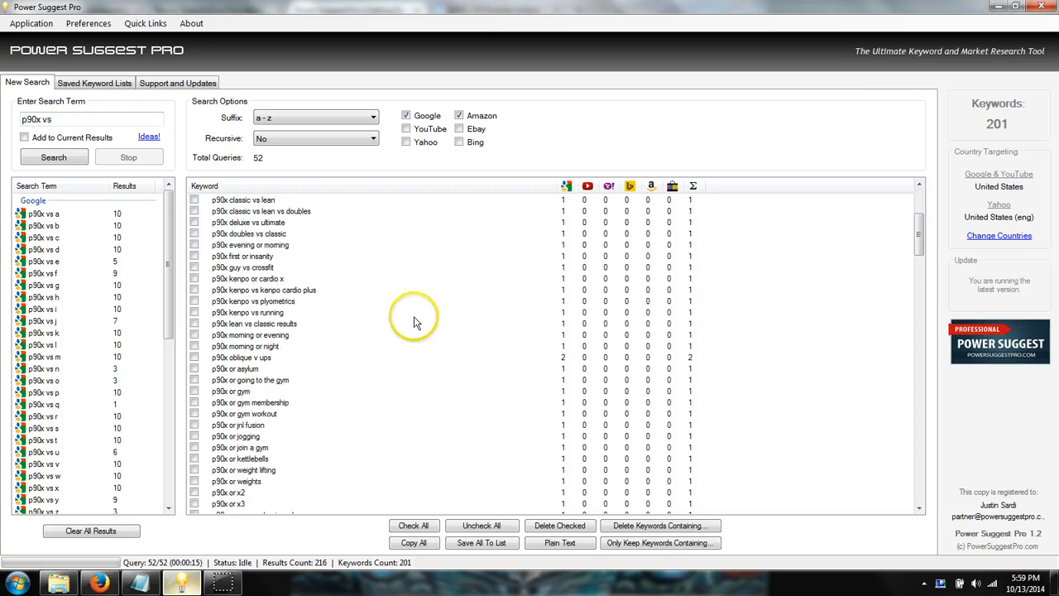
pyautogui.scroll(-5, 367, 392)
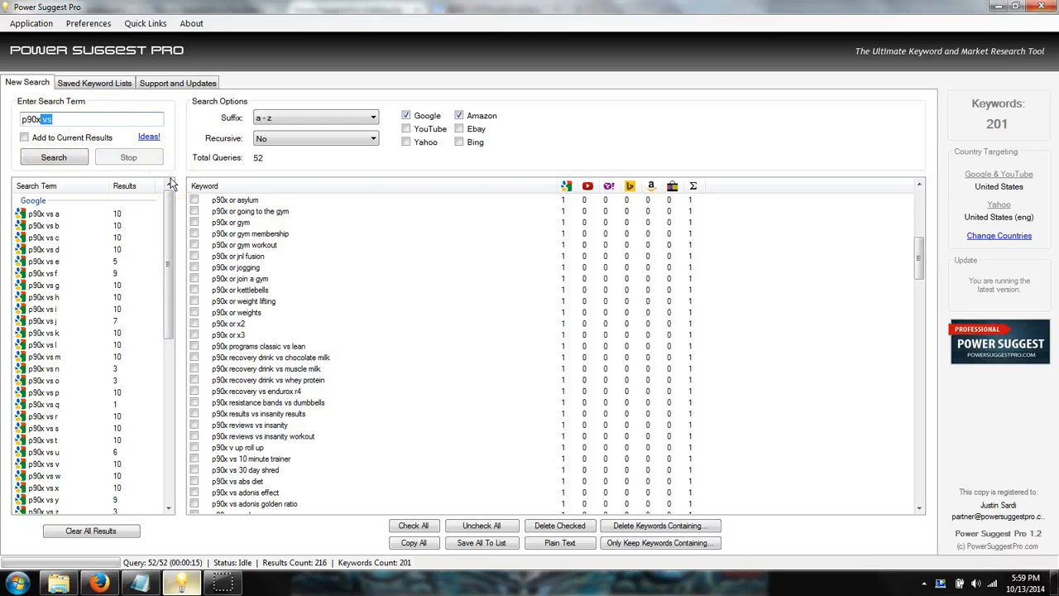
# Change the search term to "p90x|x2", run the search and stop it partway.
pyautogui.press('BackSpace')
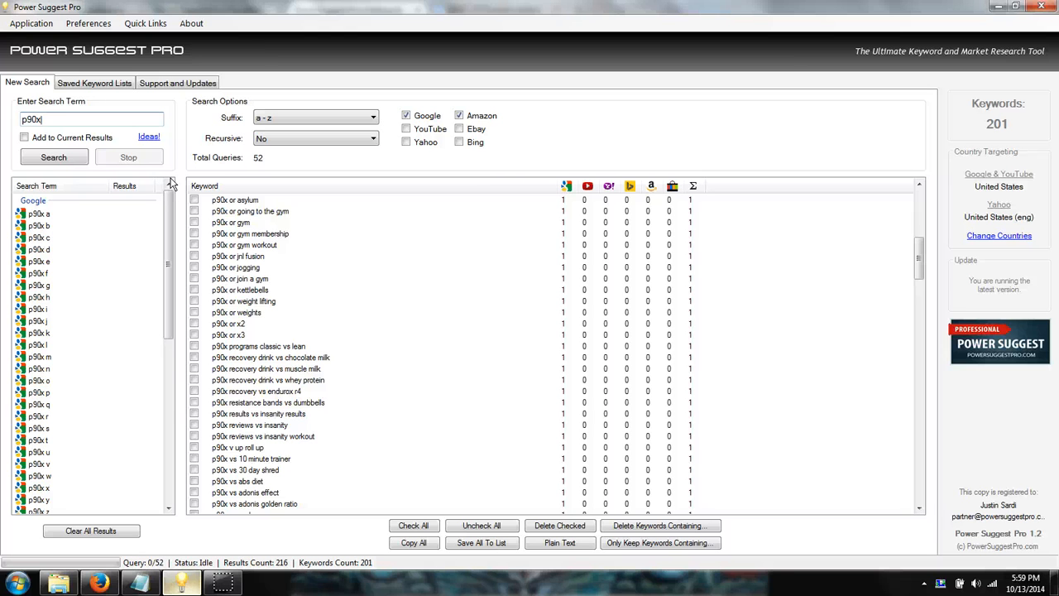
pyautogui.write('x2')
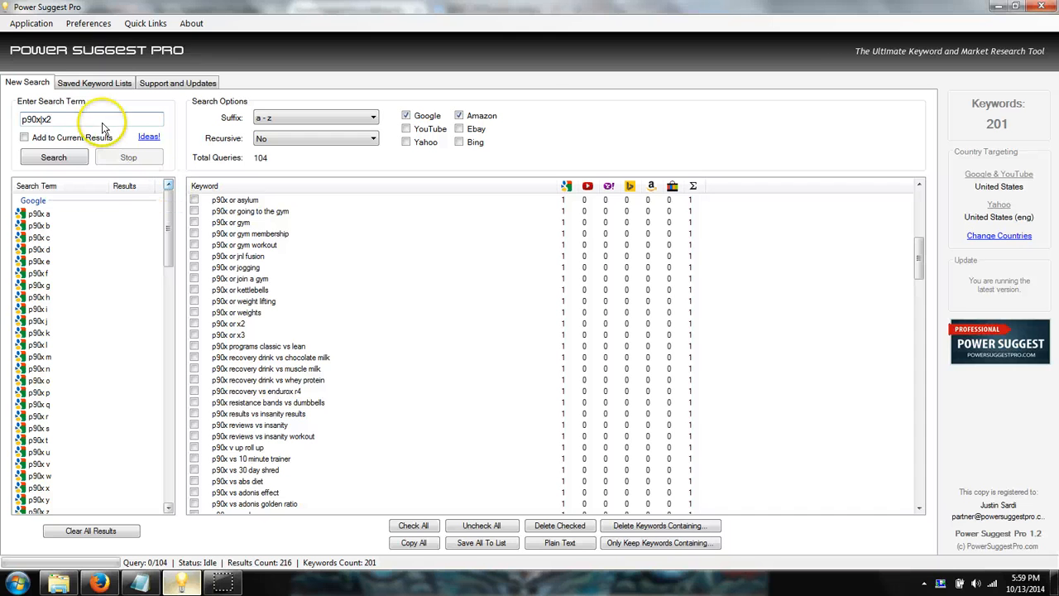
pyautogui.click(54, 157)
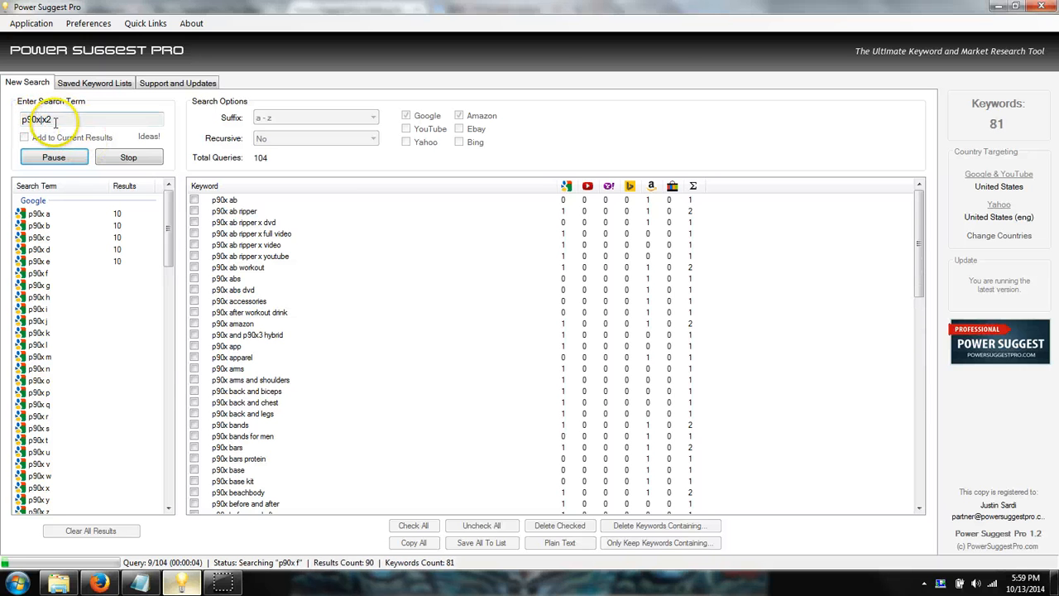
pyautogui.moveTo(169, 230)
pyautogui.mouseDown()
pyautogui.moveTo(151, 326)
pyautogui.moveTo(157, 367)
pyautogui.moveTo(167, 367)
pyautogui.moveTo(171, 340)
pyautogui.moveTo(157, 267)
pyautogui.moveTo(166, 211)
pyautogui.mouseUp()
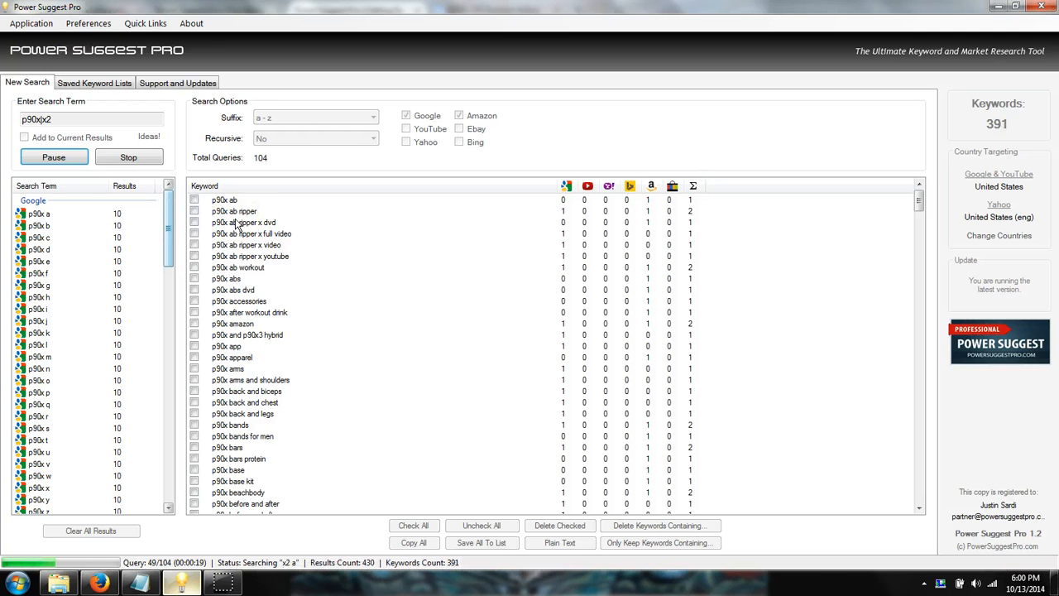
pyautogui.click(605, 186)
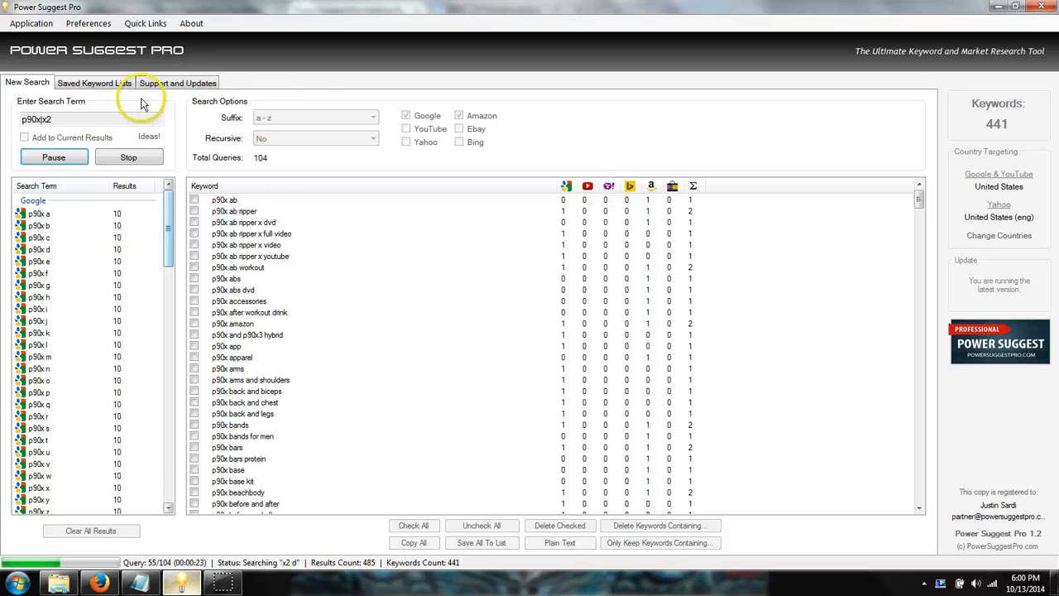
pyautogui.click(129, 158)
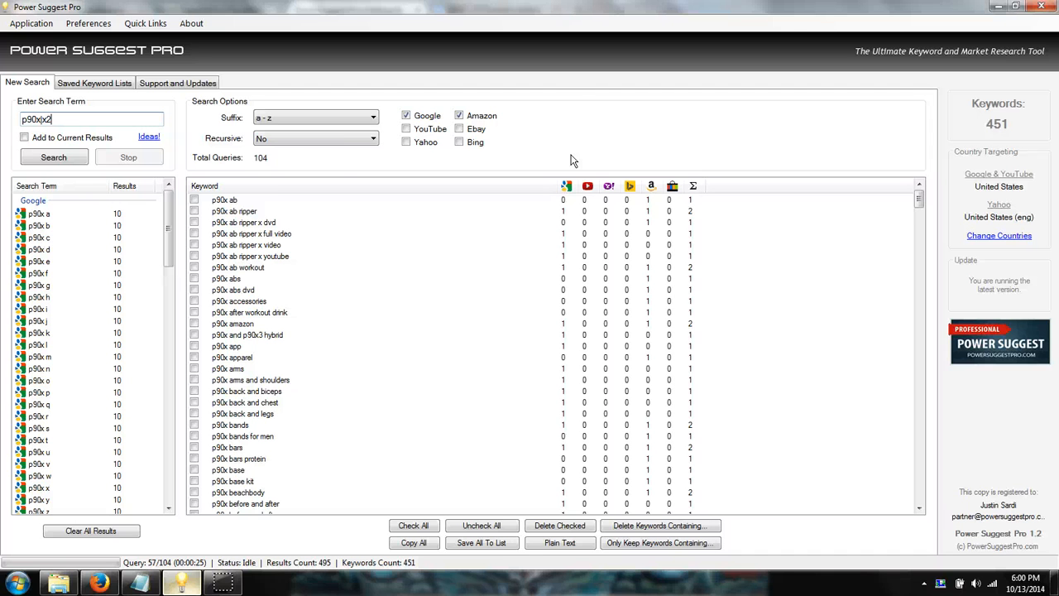
# Clear the search term and check the suffix and recursive options, leaving them at "a - z" and "No".
pyautogui.moveTo(21, 121); pyautogui.dragTo(151, 174)
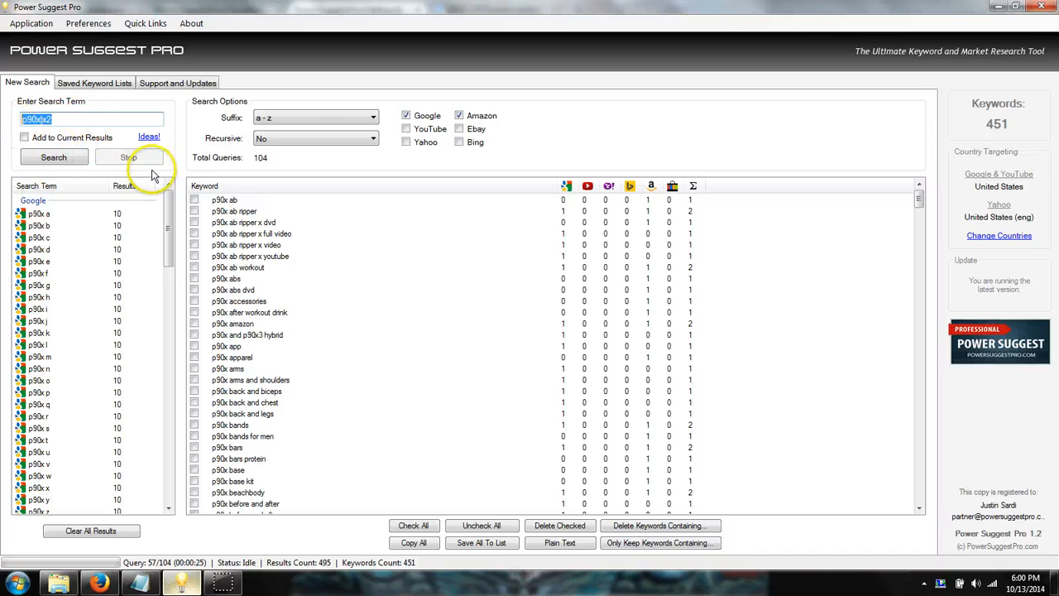
pyautogui.press('BackSpace')
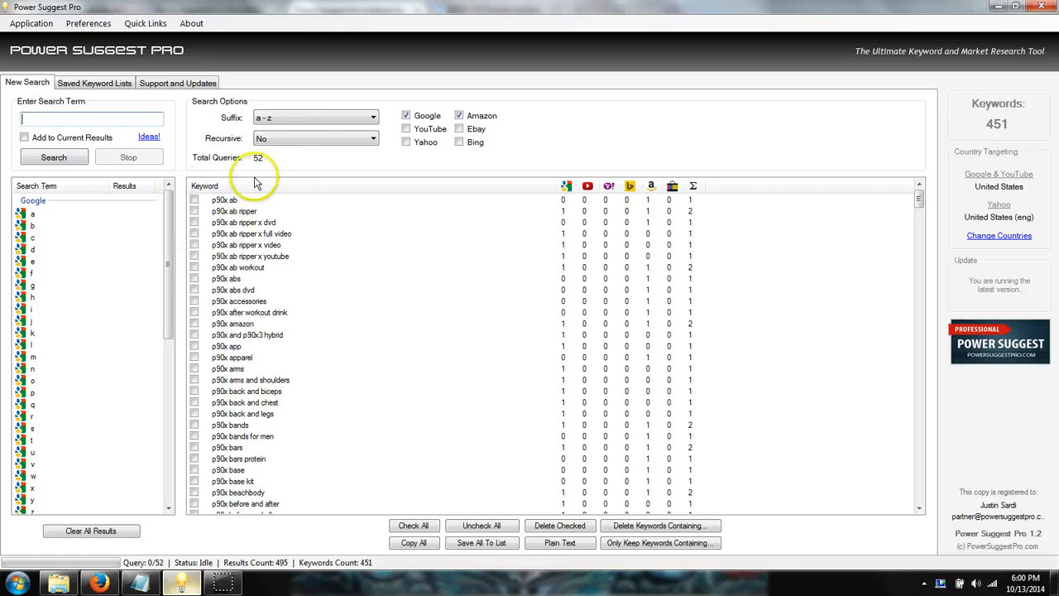
pyautogui.click(315, 116)
pyautogui.click(315, 116)
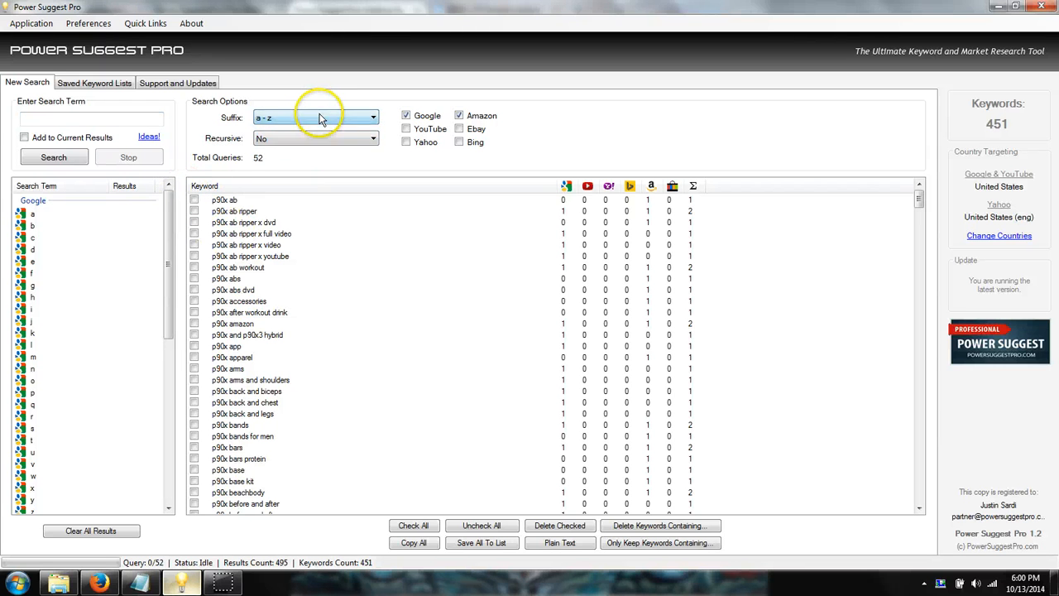
pyautogui.click(309, 140)
pyautogui.click(304, 139)
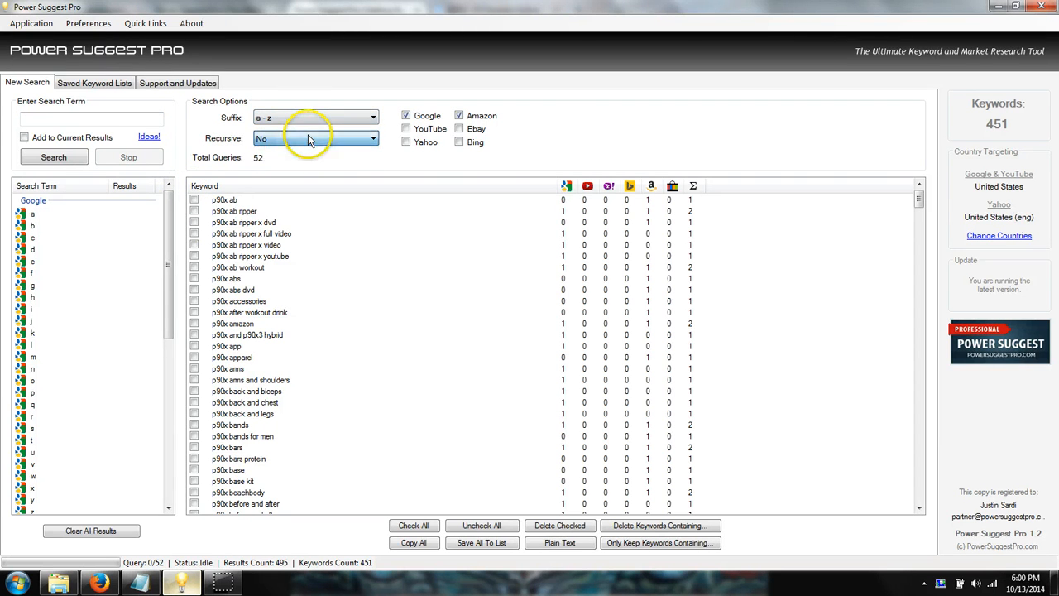